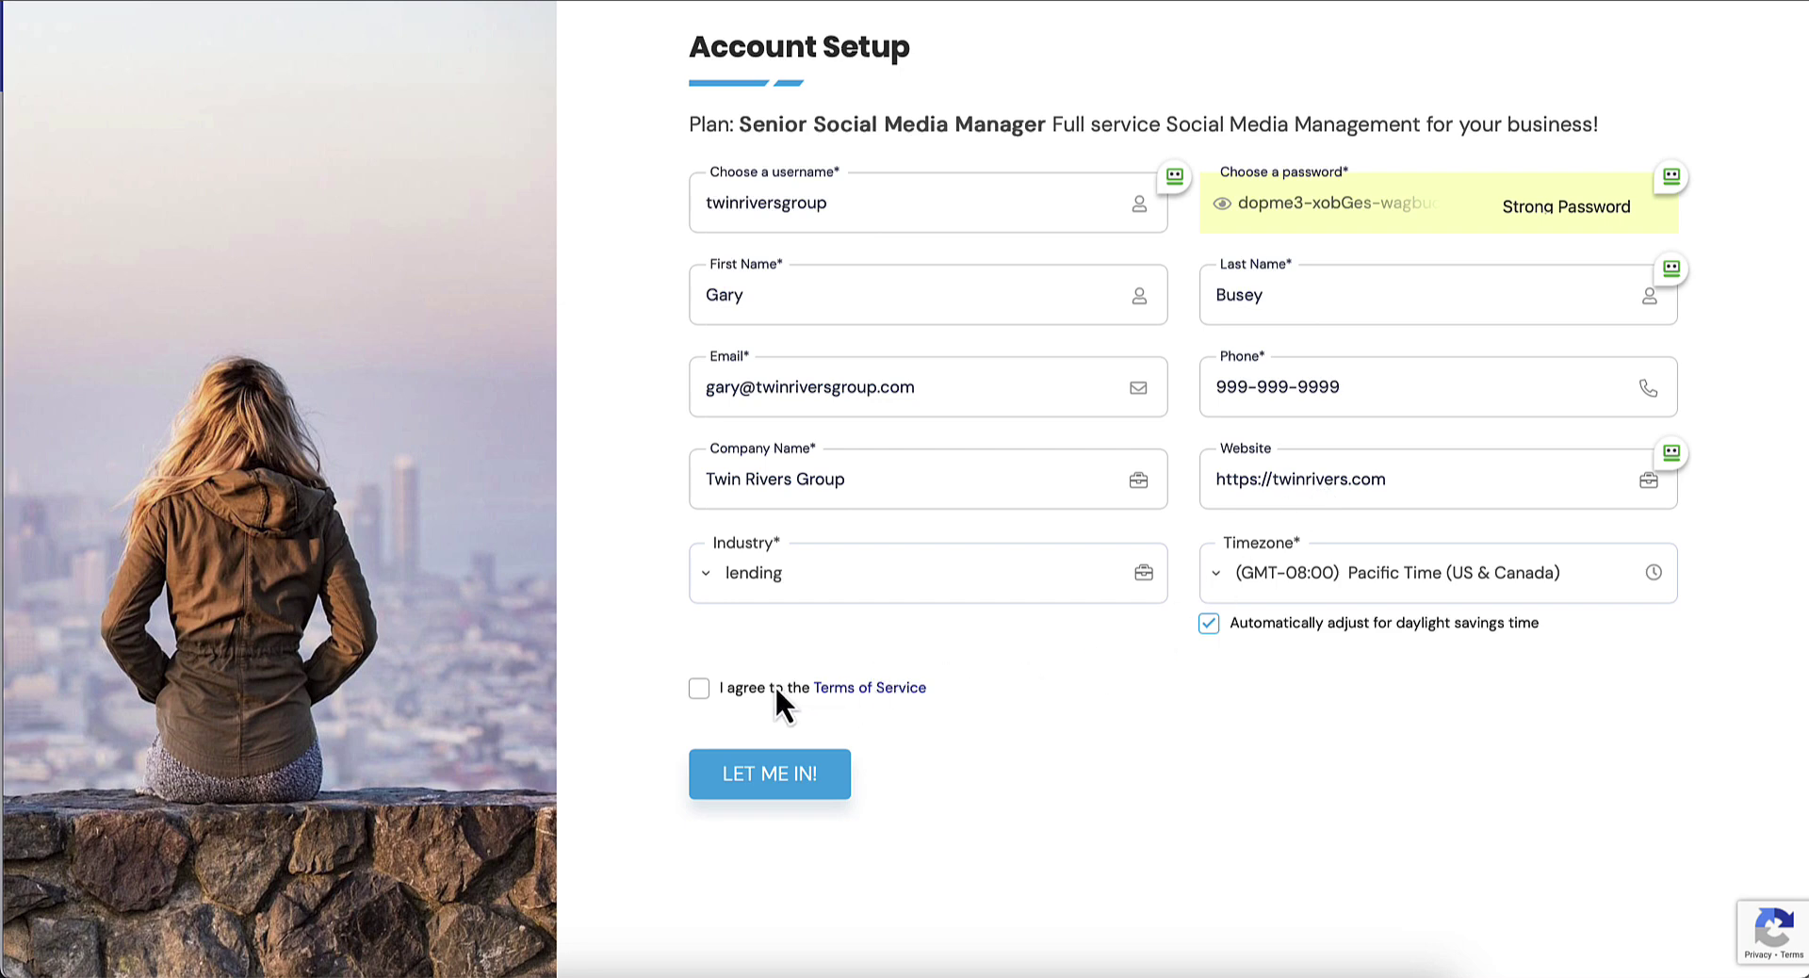
Accept the Terms of Service, submit the account setup, and autofill the payment form from a saved card
{"action": "left_click", "coordinate": [699, 688]}
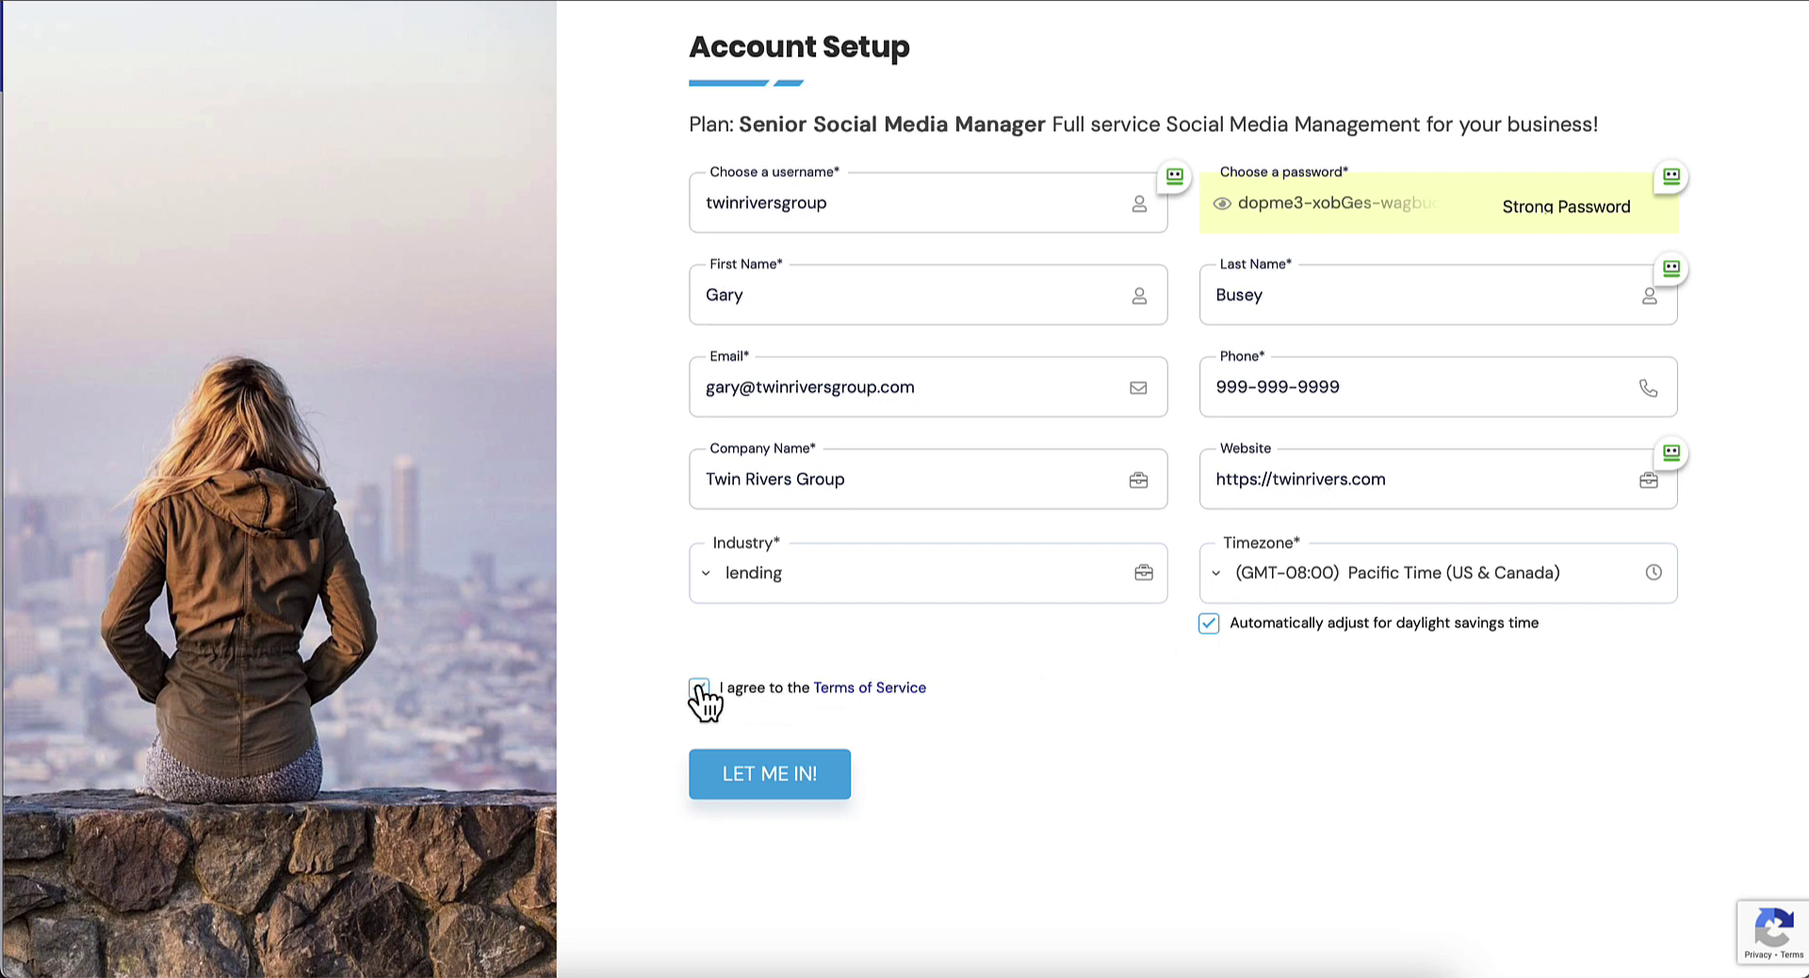
{"action": "left_click", "coordinate": [765, 774]}
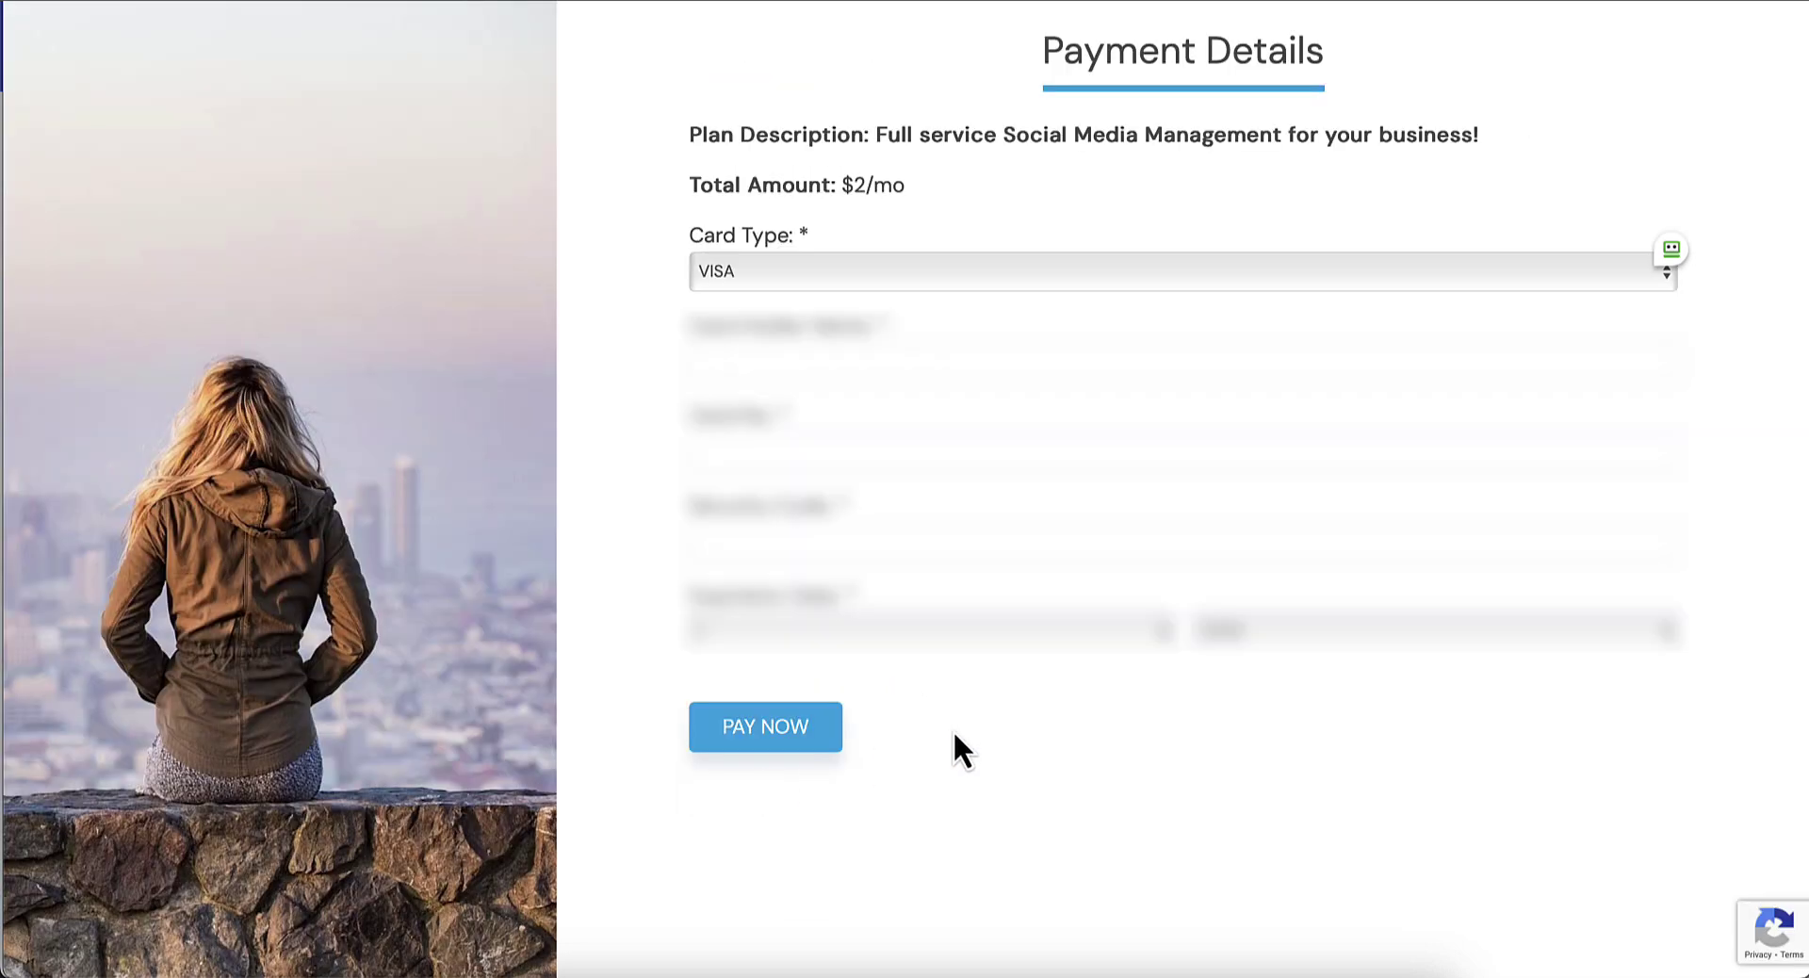
{"action": "left_click", "coordinate": [1668, 247]}
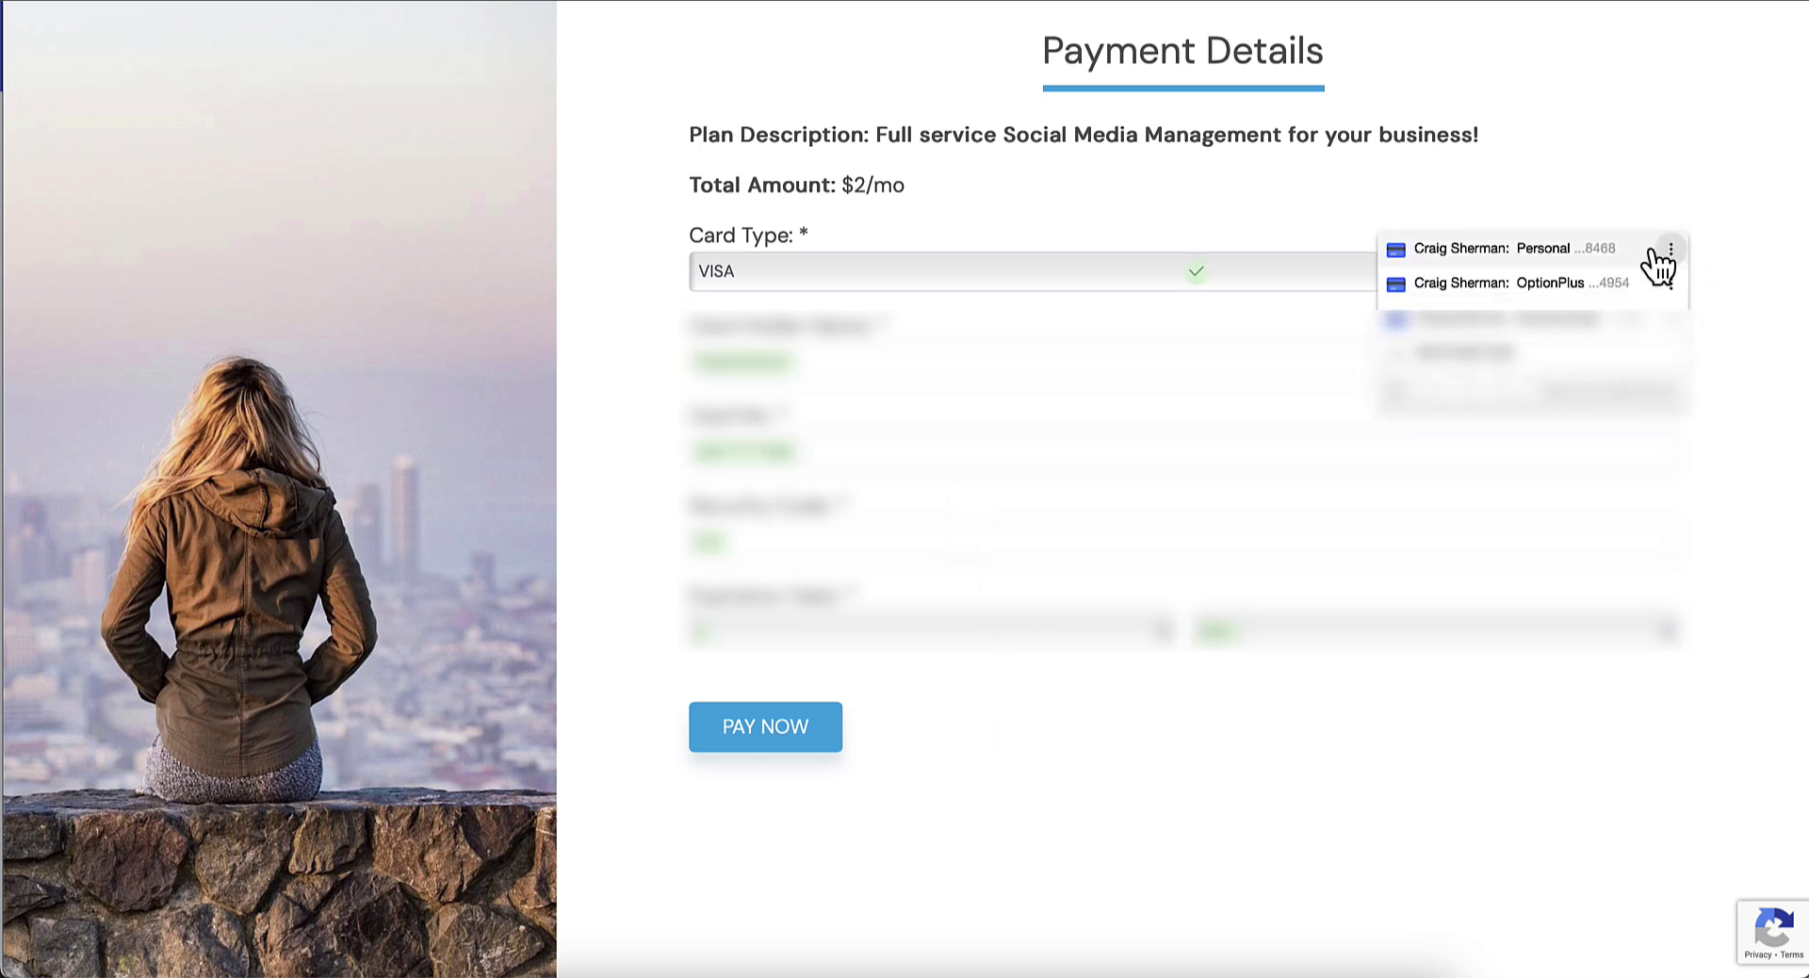
{"action": "left_click", "coordinate": [1542, 255]}
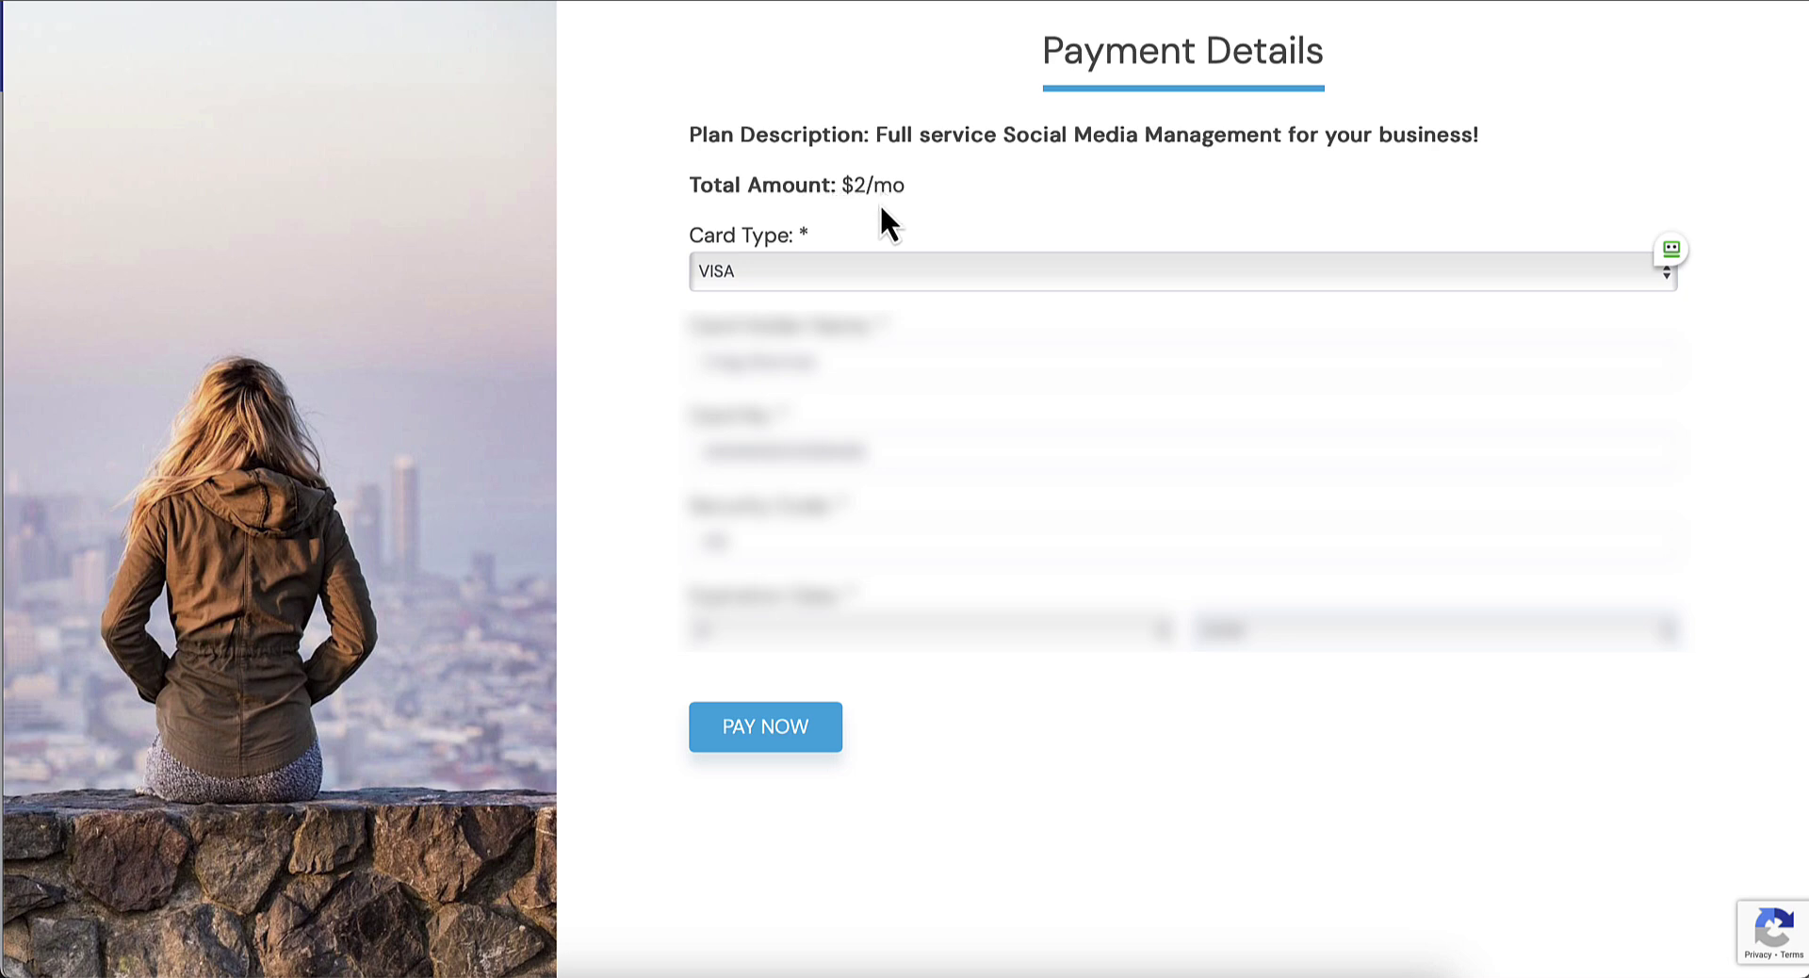
Pay for the $2/mo plan with the saved card details
{"action": "left_click", "coordinate": [775, 729]}
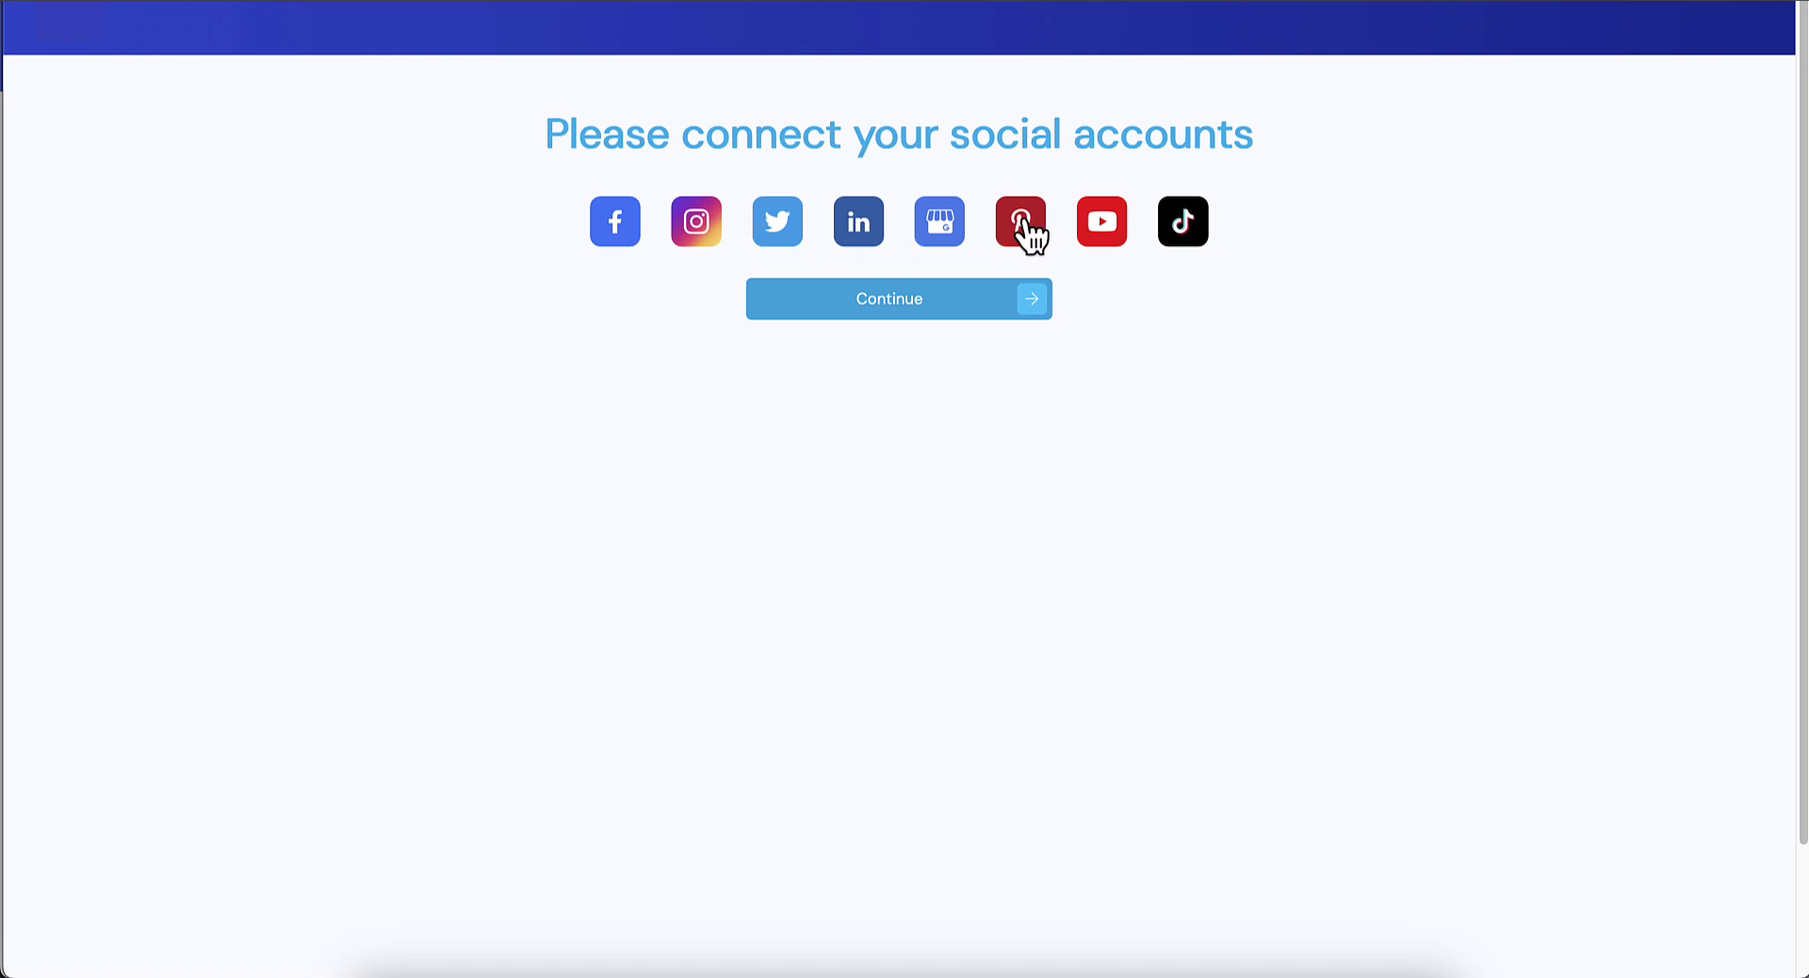
Skip connecting social accounts, then add the Twin Rivers logo small in the bottom-right corner and save
{"action": "left_click", "coordinate": [987, 303]}
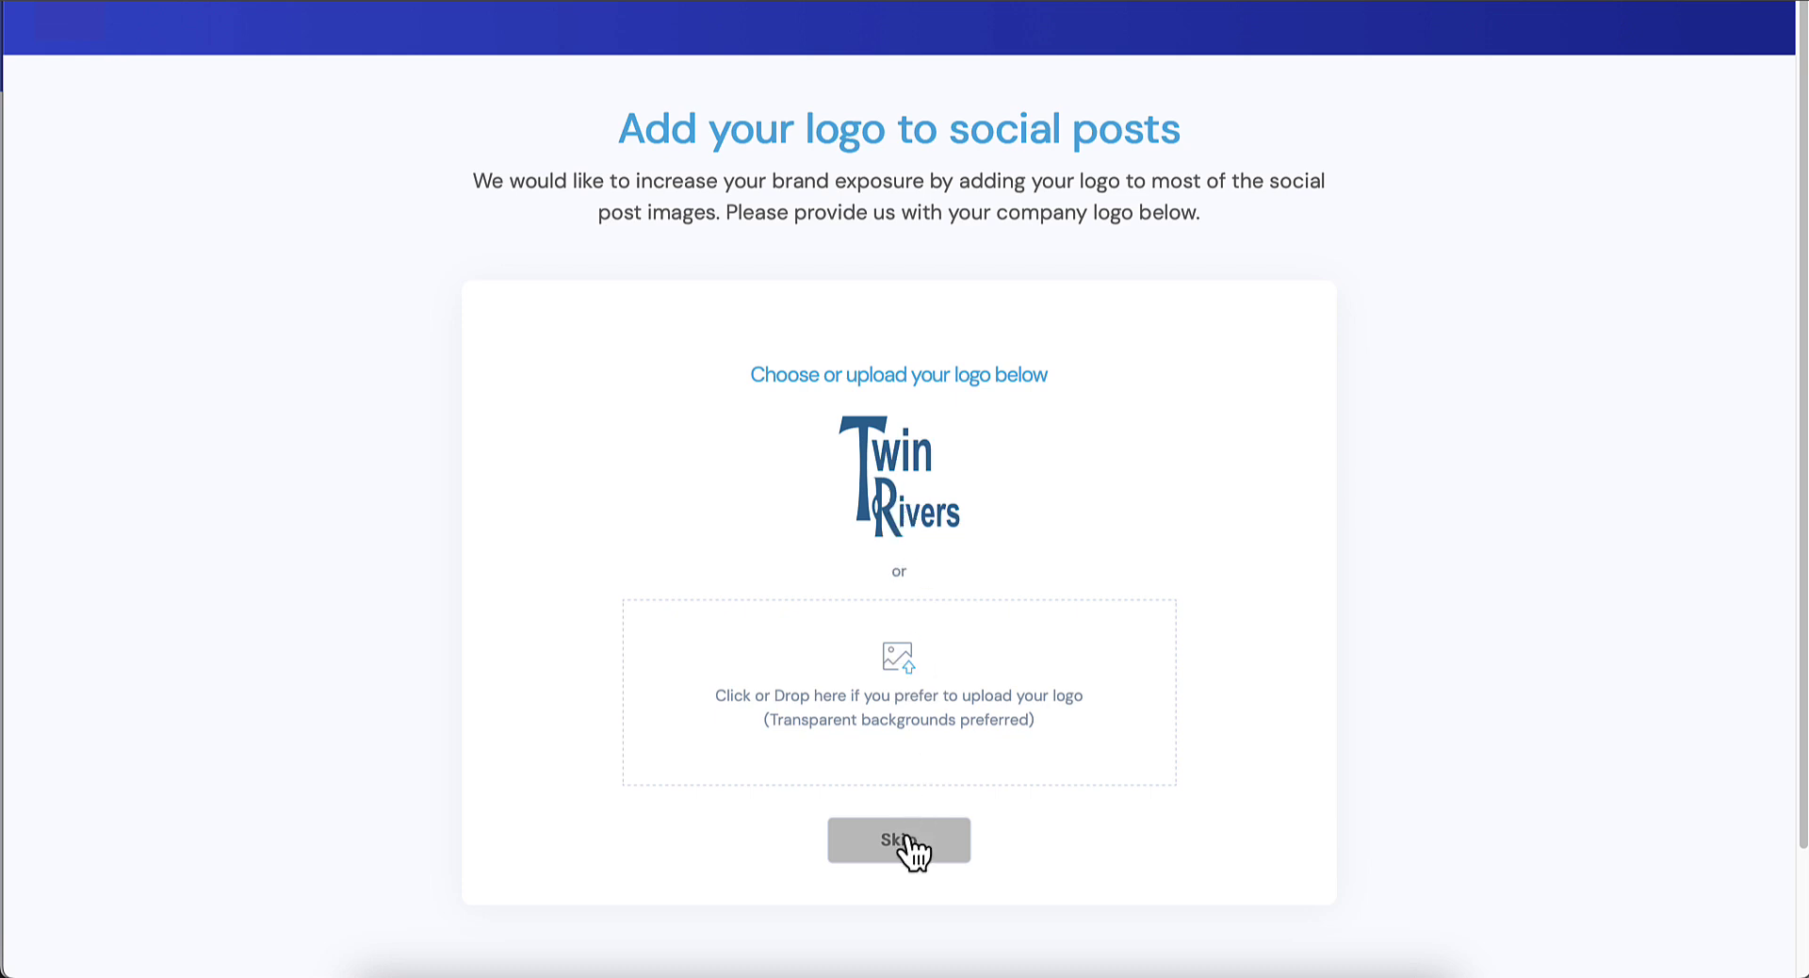
{"action": "left_click", "coordinate": [892, 458]}
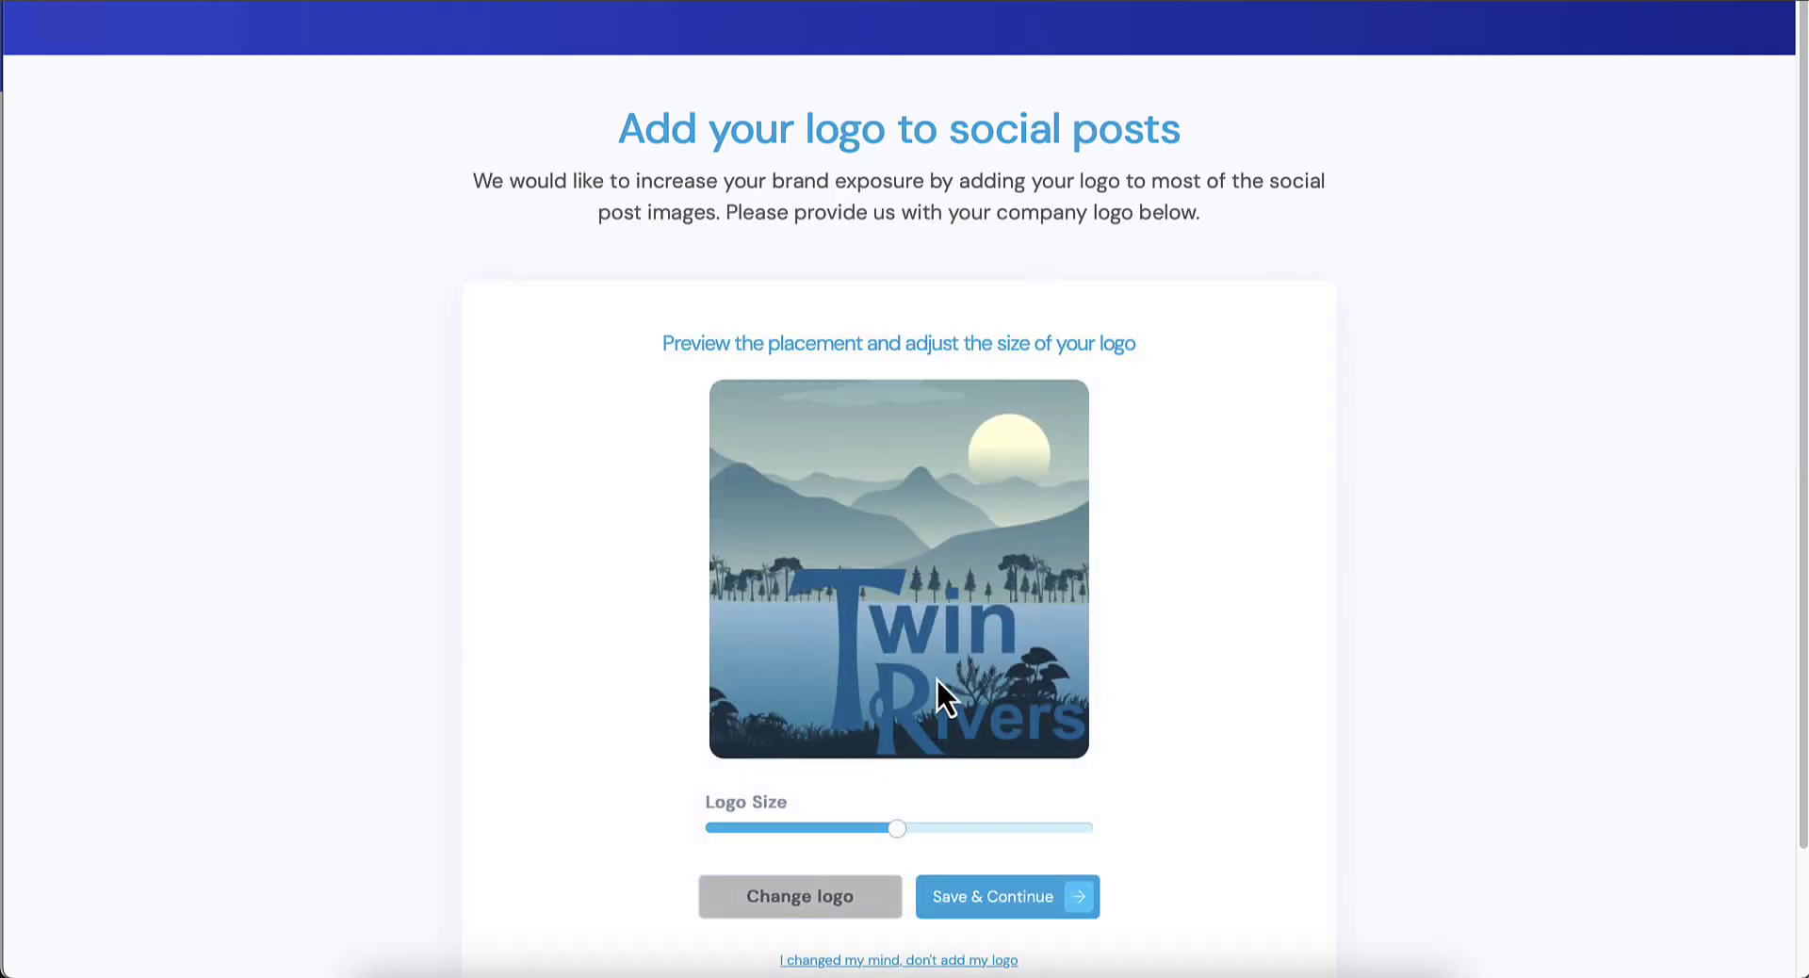
{"action": "left_click_drag", "start_coordinate": [897, 830], "coordinate": [754, 831]}
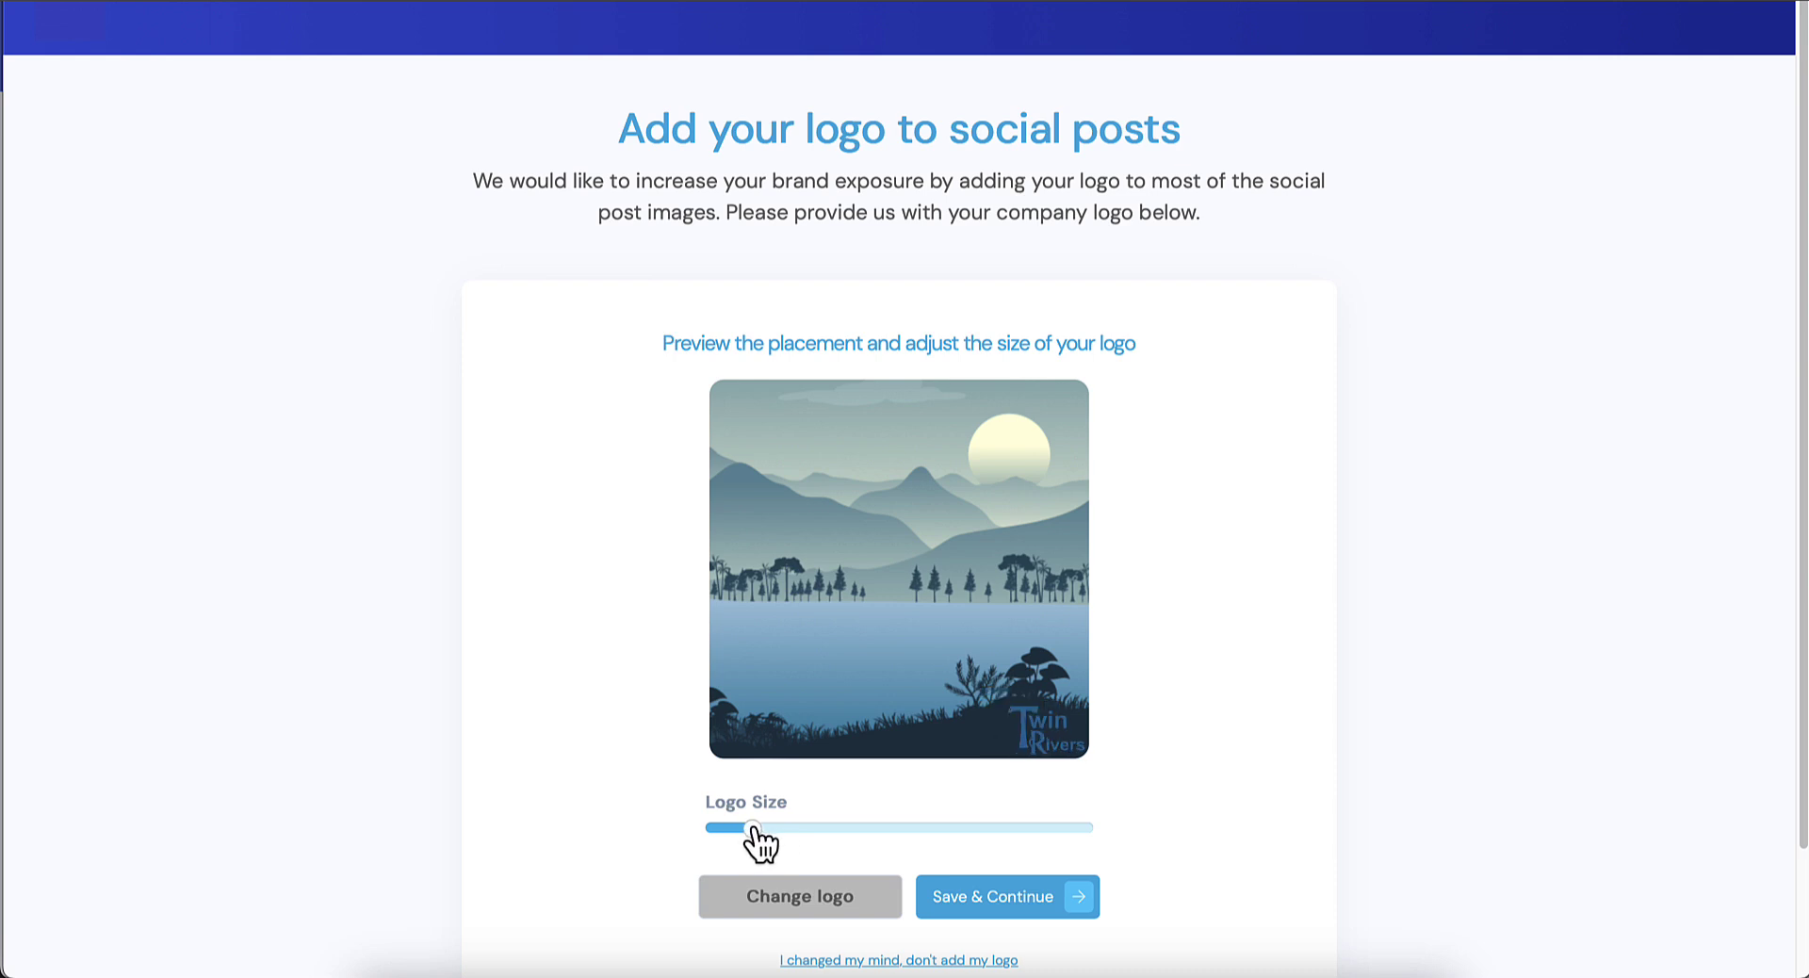
{"action": "left_click", "coordinate": [961, 892]}
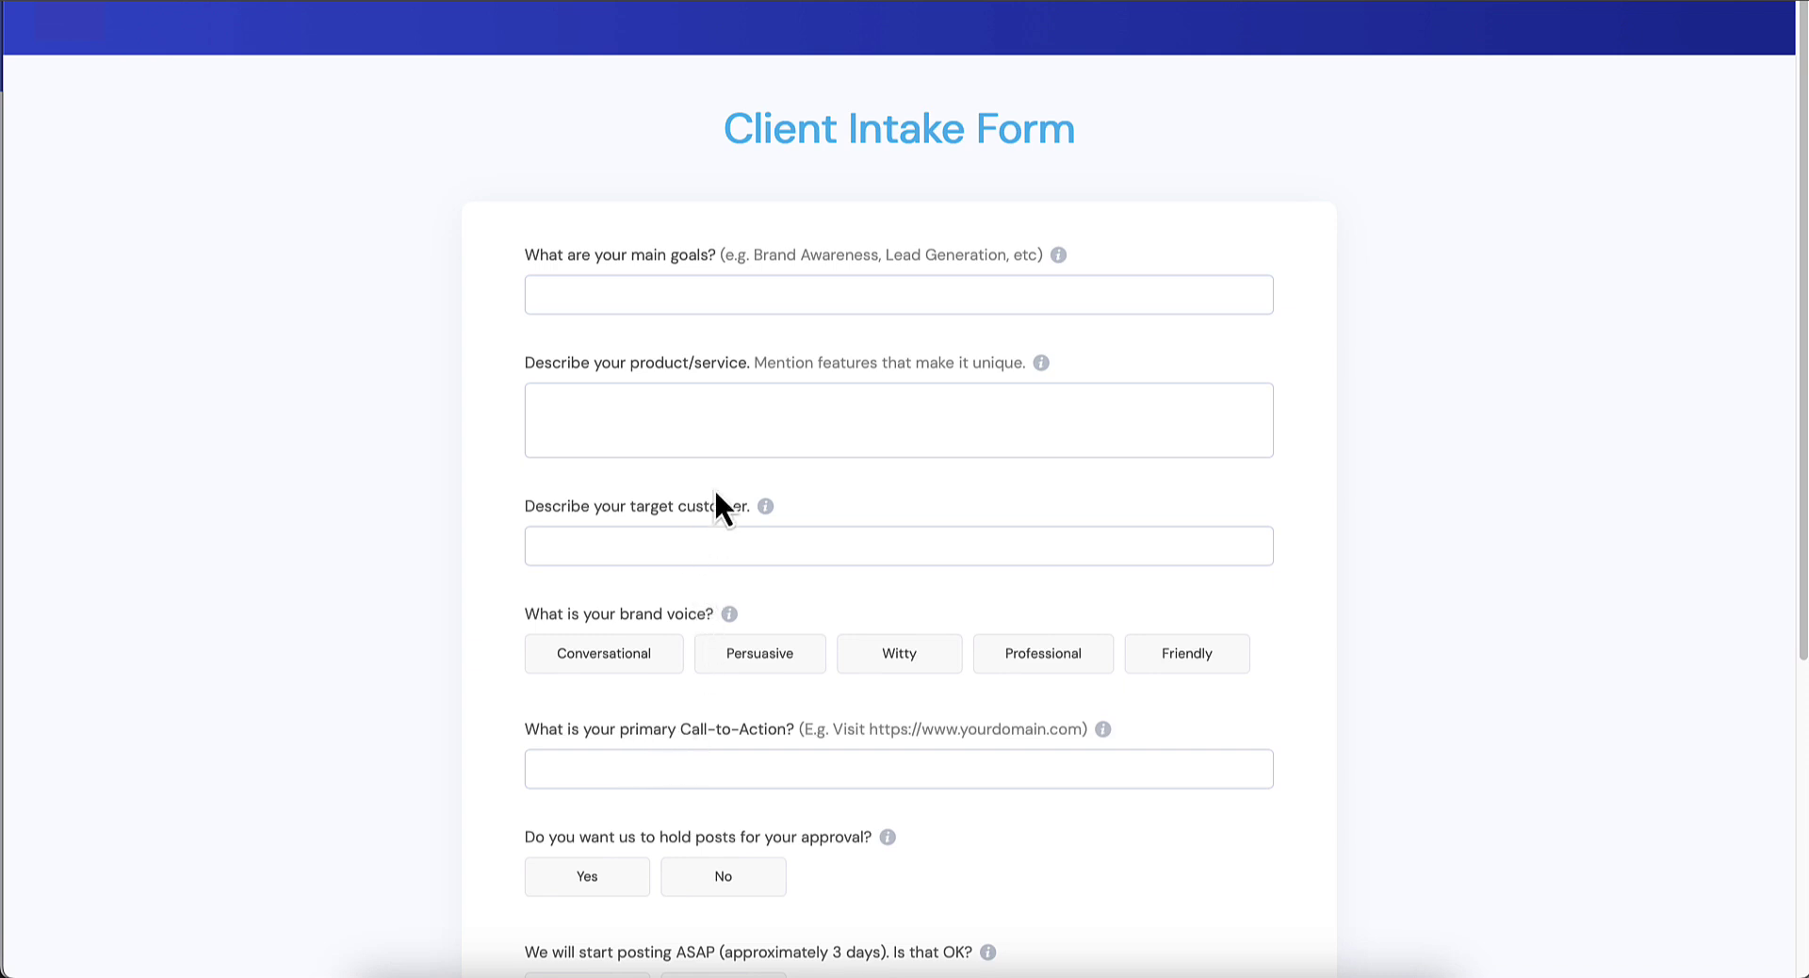
{"action": "scroll", "coordinate": [740, 388], "scroll_direction": "down", "scroll_amount": 1}
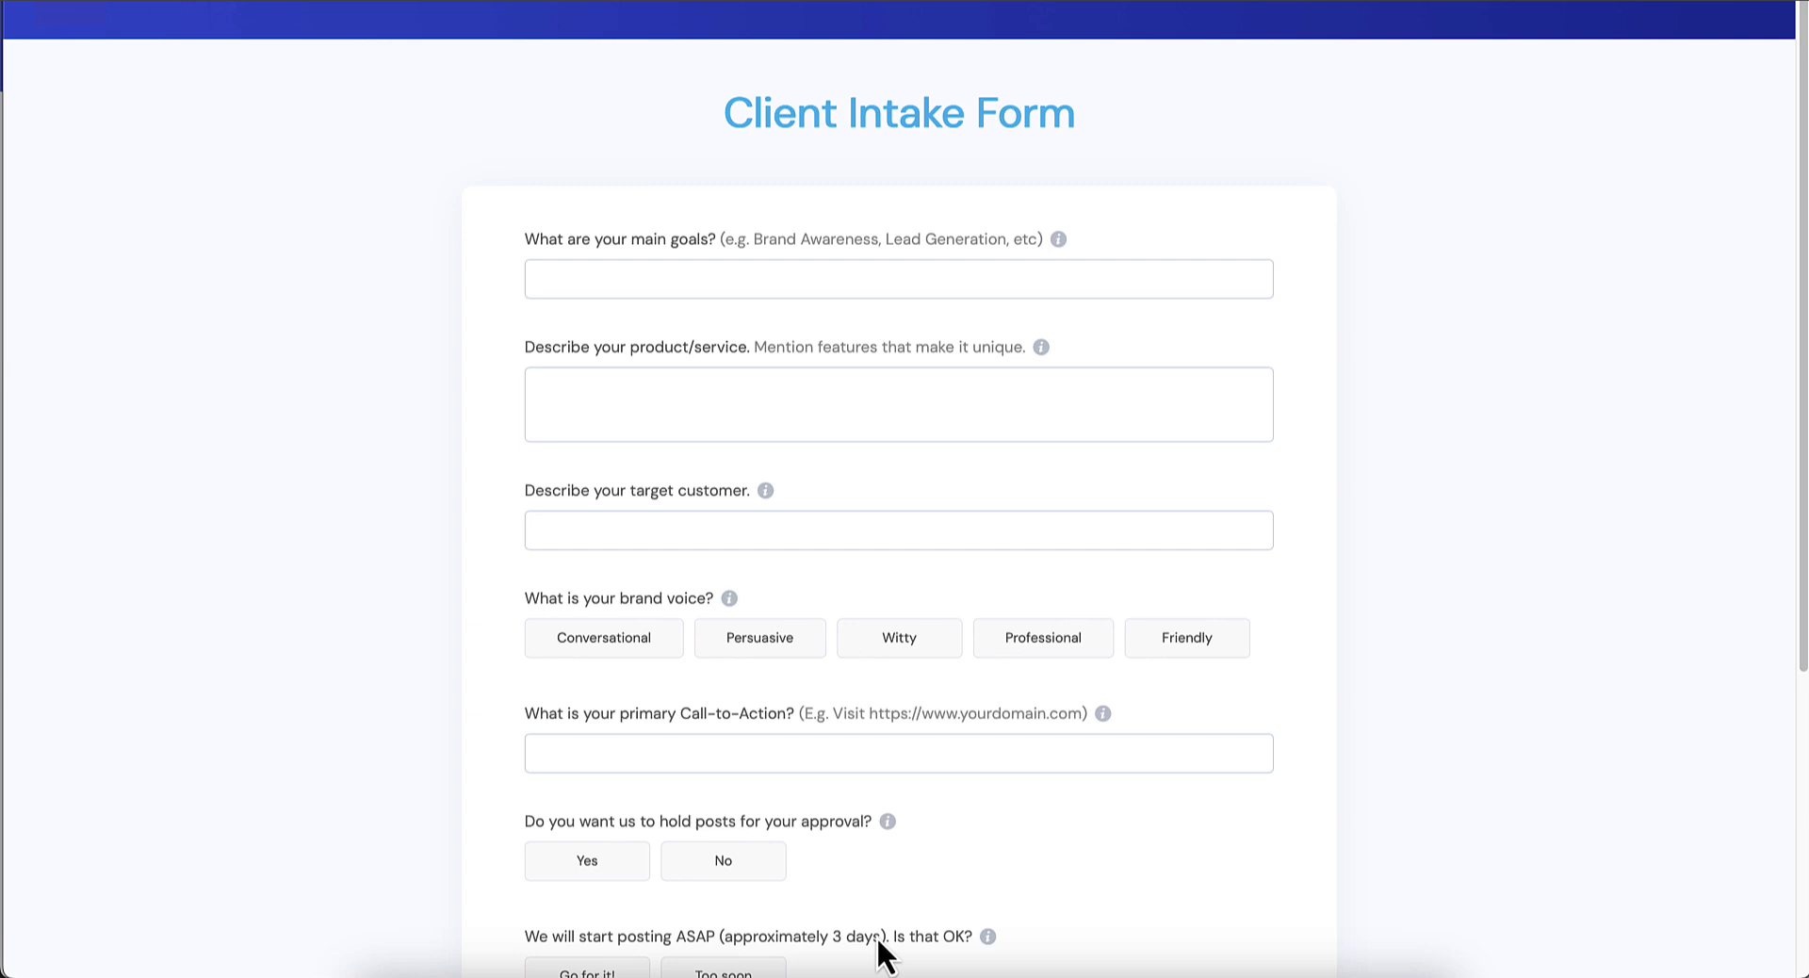
Enter the goal 'Want to obtain new clients via social media' and describe the business as an SBA lender
{"action": "left_click", "coordinate": [656, 262]}
{"action": "type", "text": "Want to obtain new clients via"}
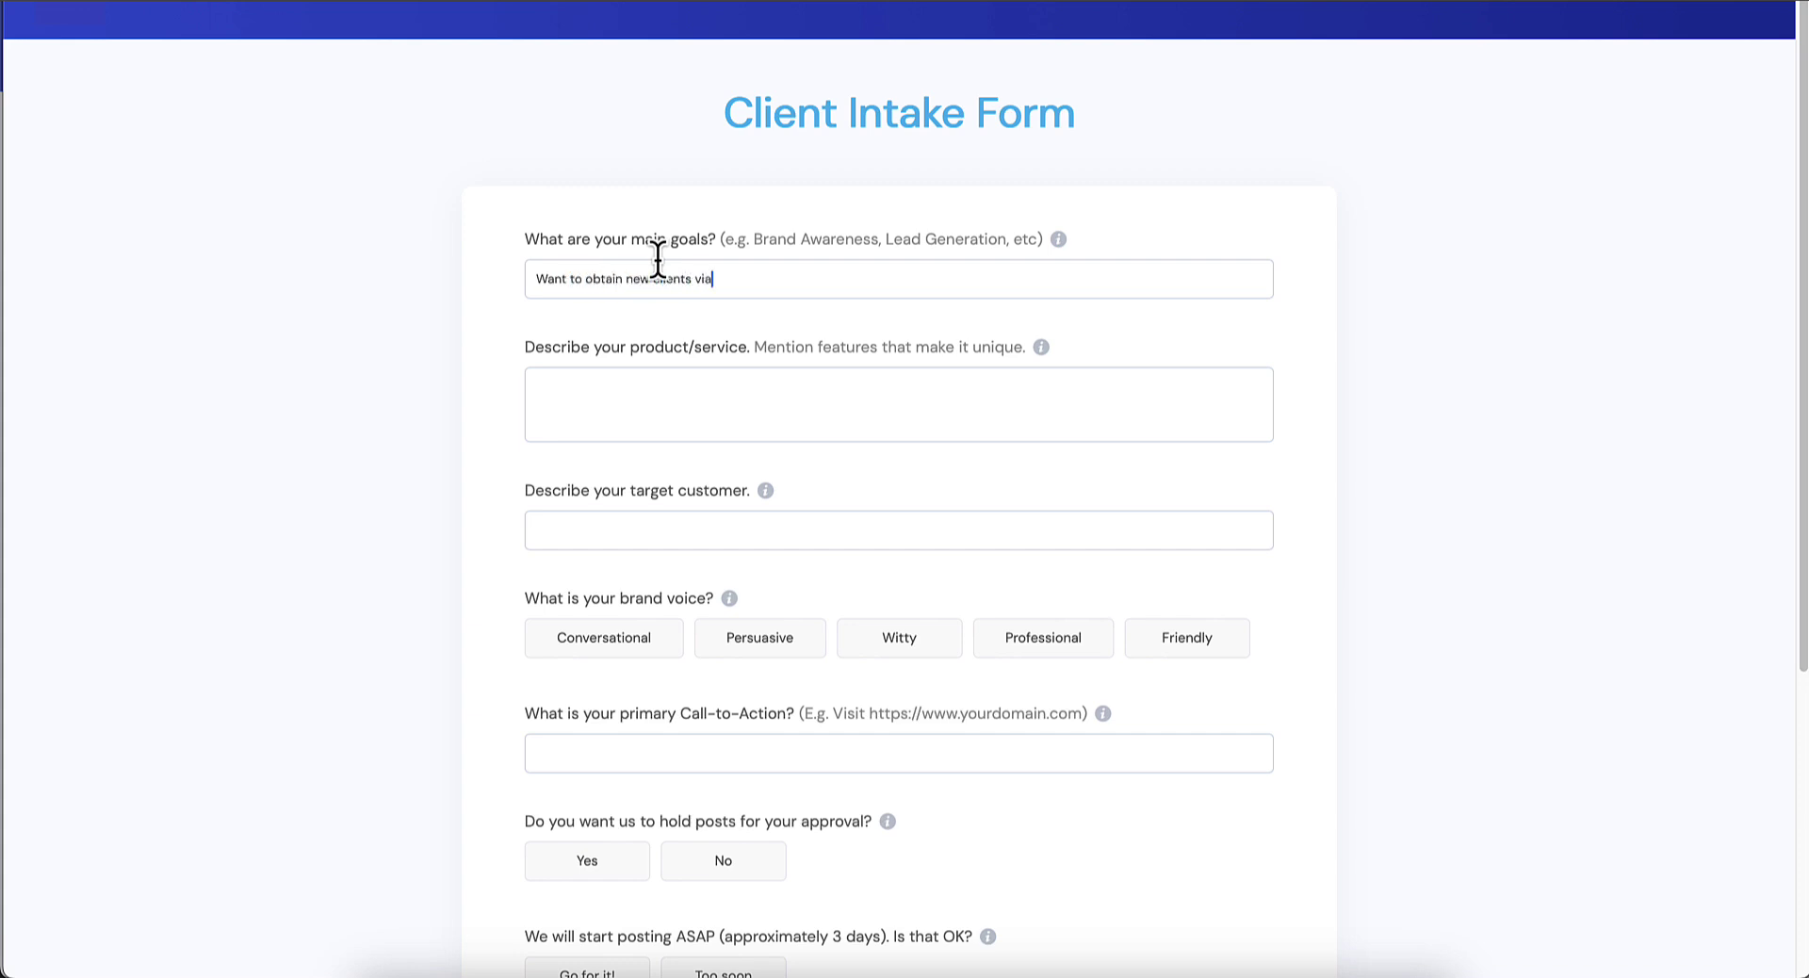
{"action": "type", "text": " social media"}
{"action": "left_click", "coordinate": [645, 385]}
{"action": "type", "text": "We are a lender in the small"}
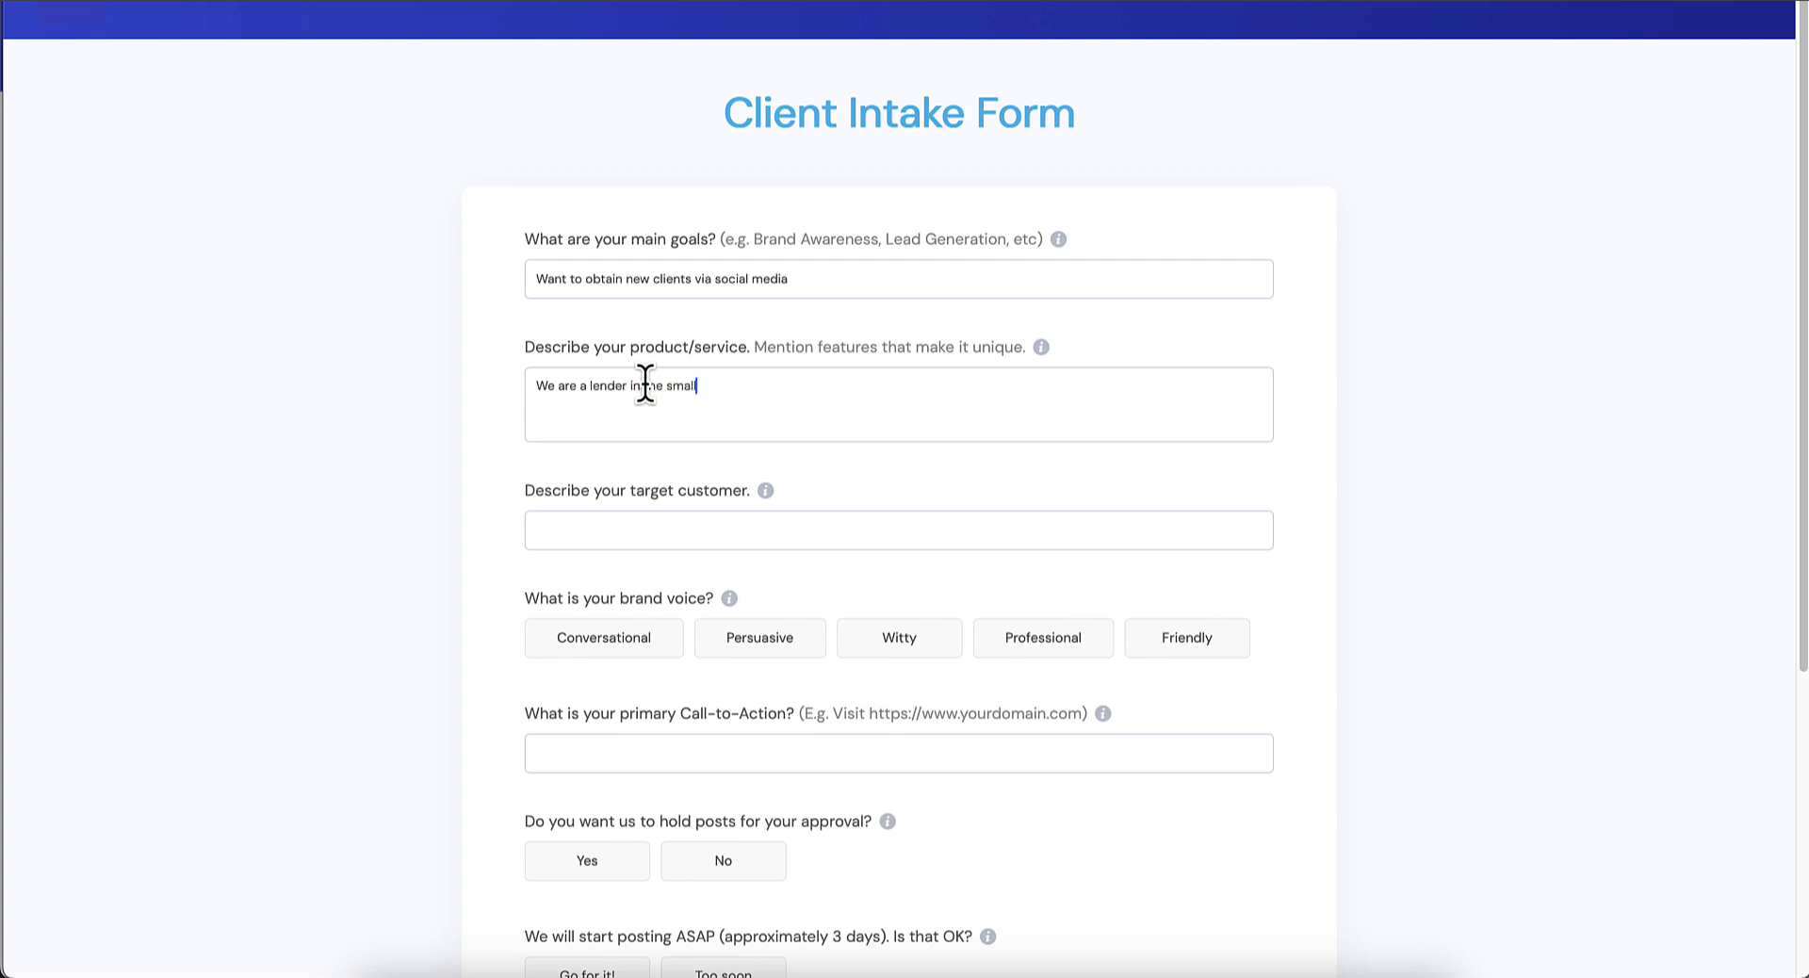
{"action": "type", "text": " business space specializing in "}
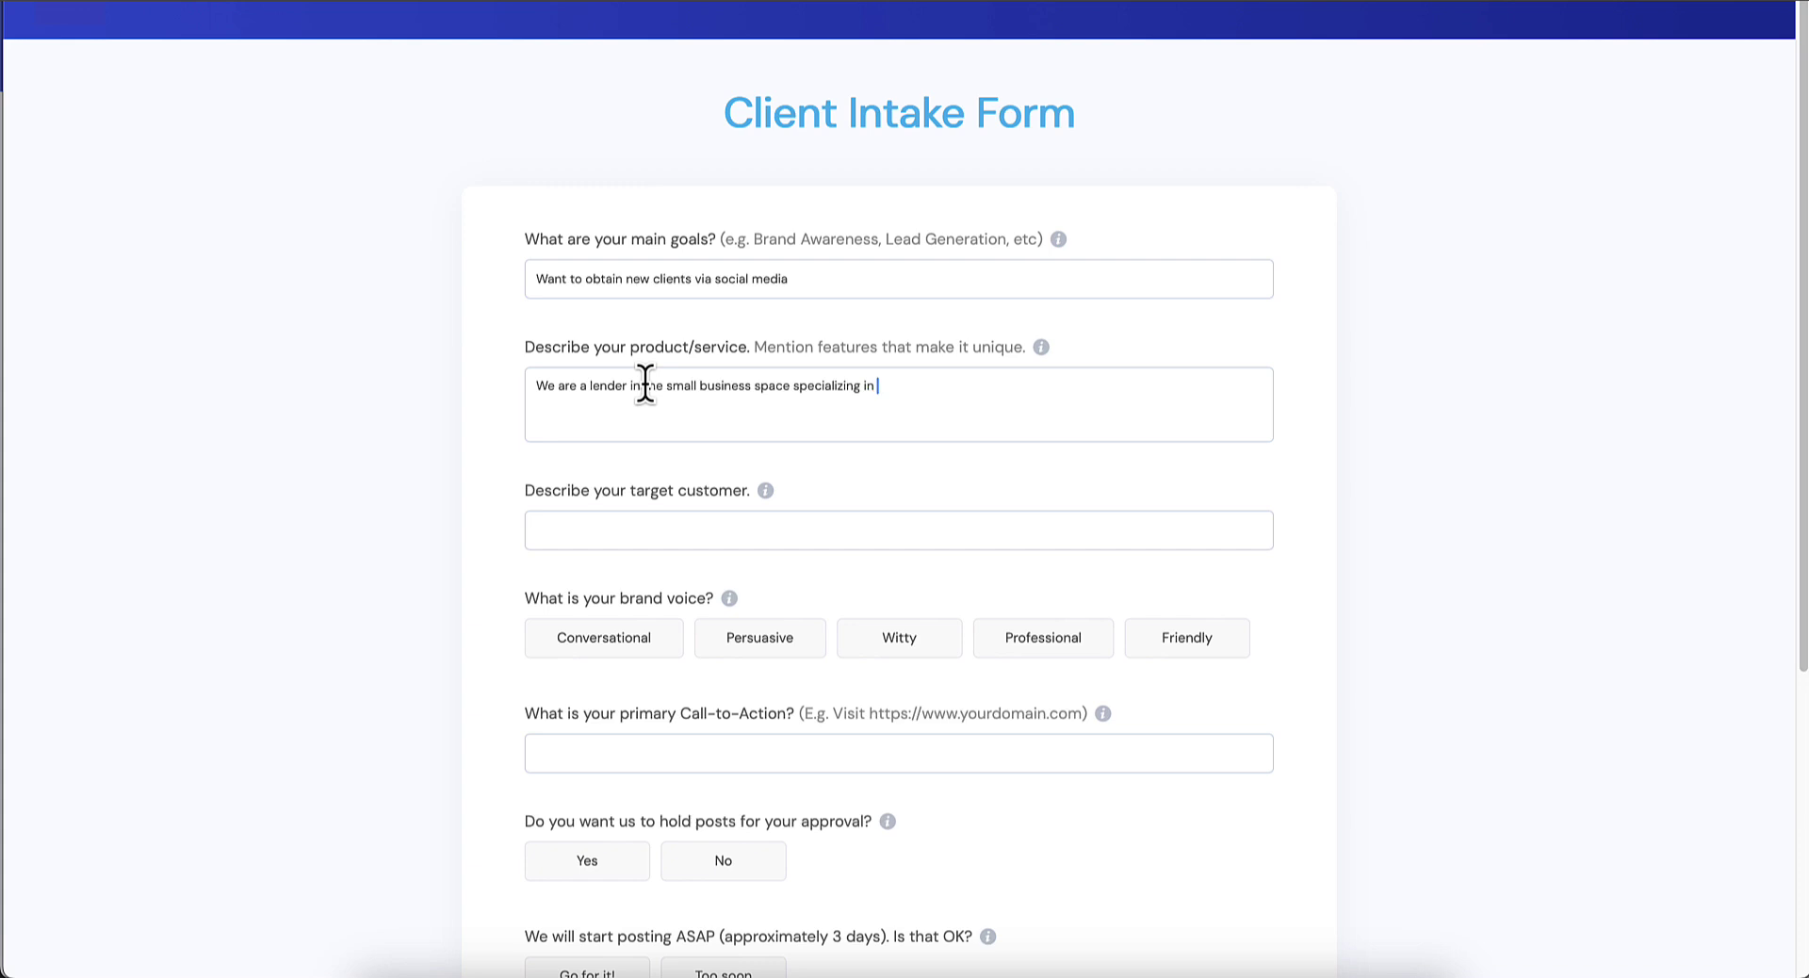
{"action": "type", "text": "SBA loans."}
Describe the target customer as 'Small-to-Medium sized businesses in the Americas'
{"action": "left_click", "coordinate": [669, 525]}
{"action": "type", "text": "Small-to-Medium sized businesses in "}
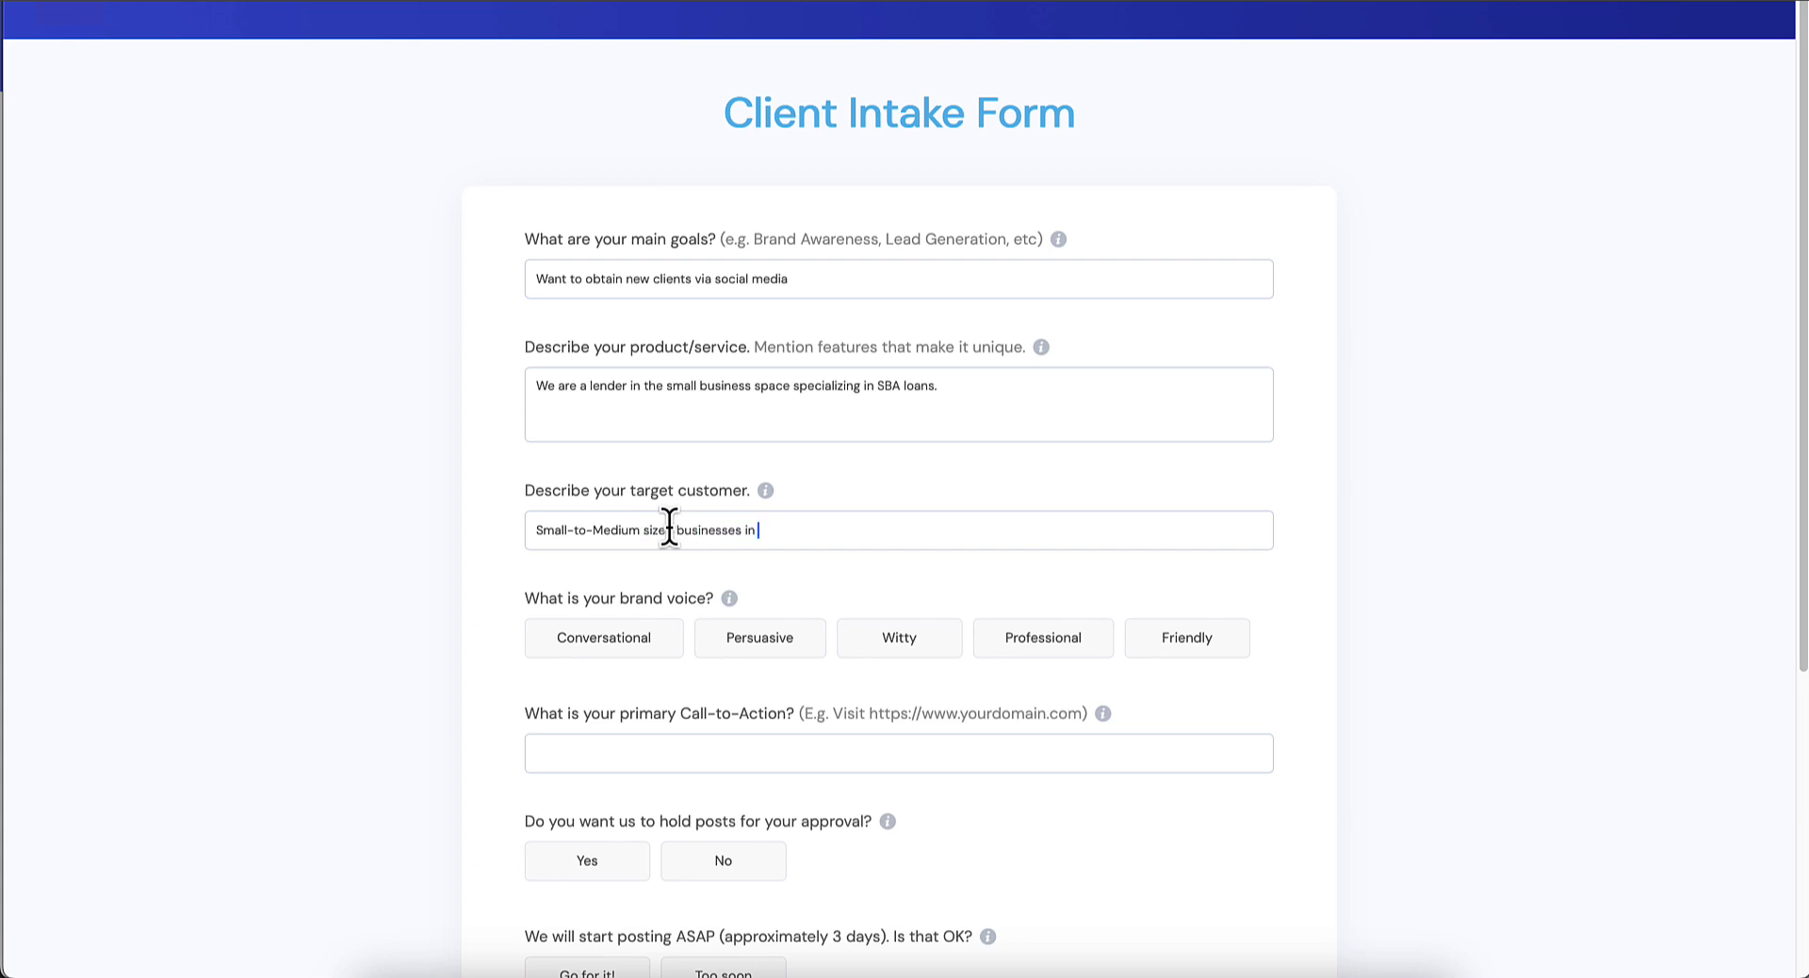
{"action": "type", "text": "the Americas"}
{"action": "scroll", "coordinate": [675, 601], "scroll_direction": "down", "scroll_amount": 2}
{"action": "mouse_move", "coordinate": [728, 506]}
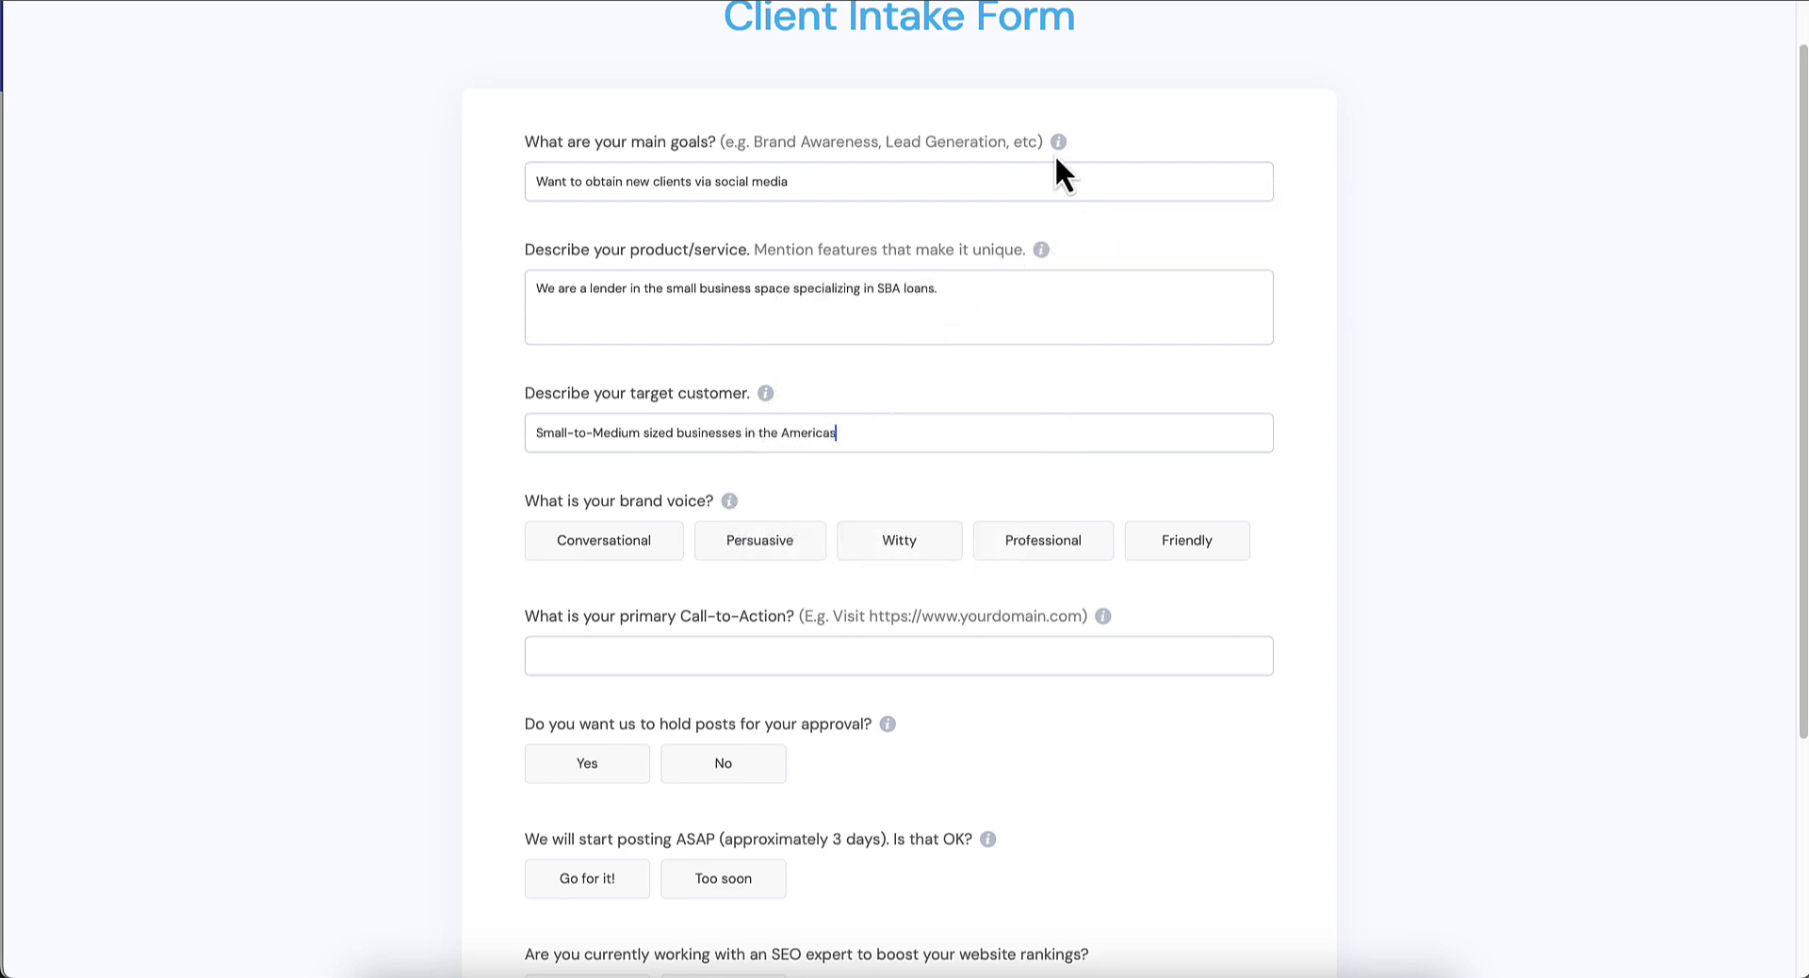
{"action": "mouse_move", "coordinate": [1061, 149]}
{"action": "mouse_move", "coordinate": [770, 393]}
{"action": "left_click", "coordinate": [1044, 547]}
{"action": "left_click", "coordinate": [1195, 543]}
{"action": "scroll", "coordinate": [1200, 553], "scroll_direction": "down", "scroll_amount": 1}
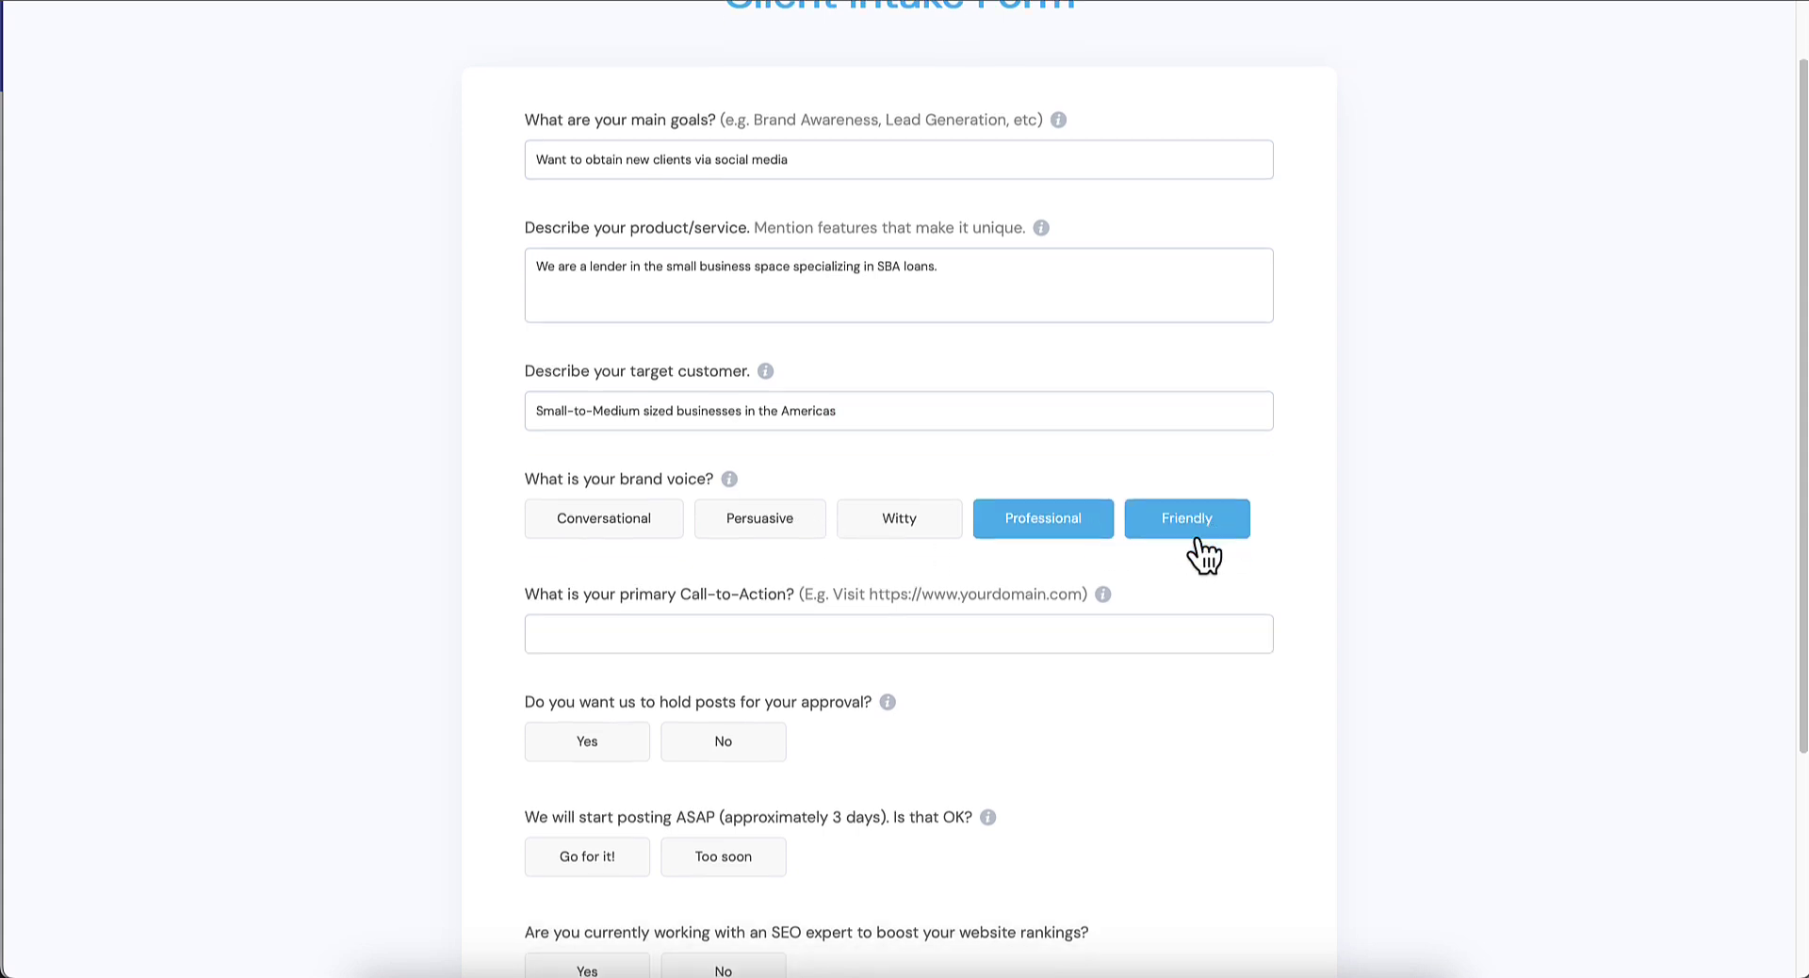
{"action": "left_click", "coordinate": [723, 592]}
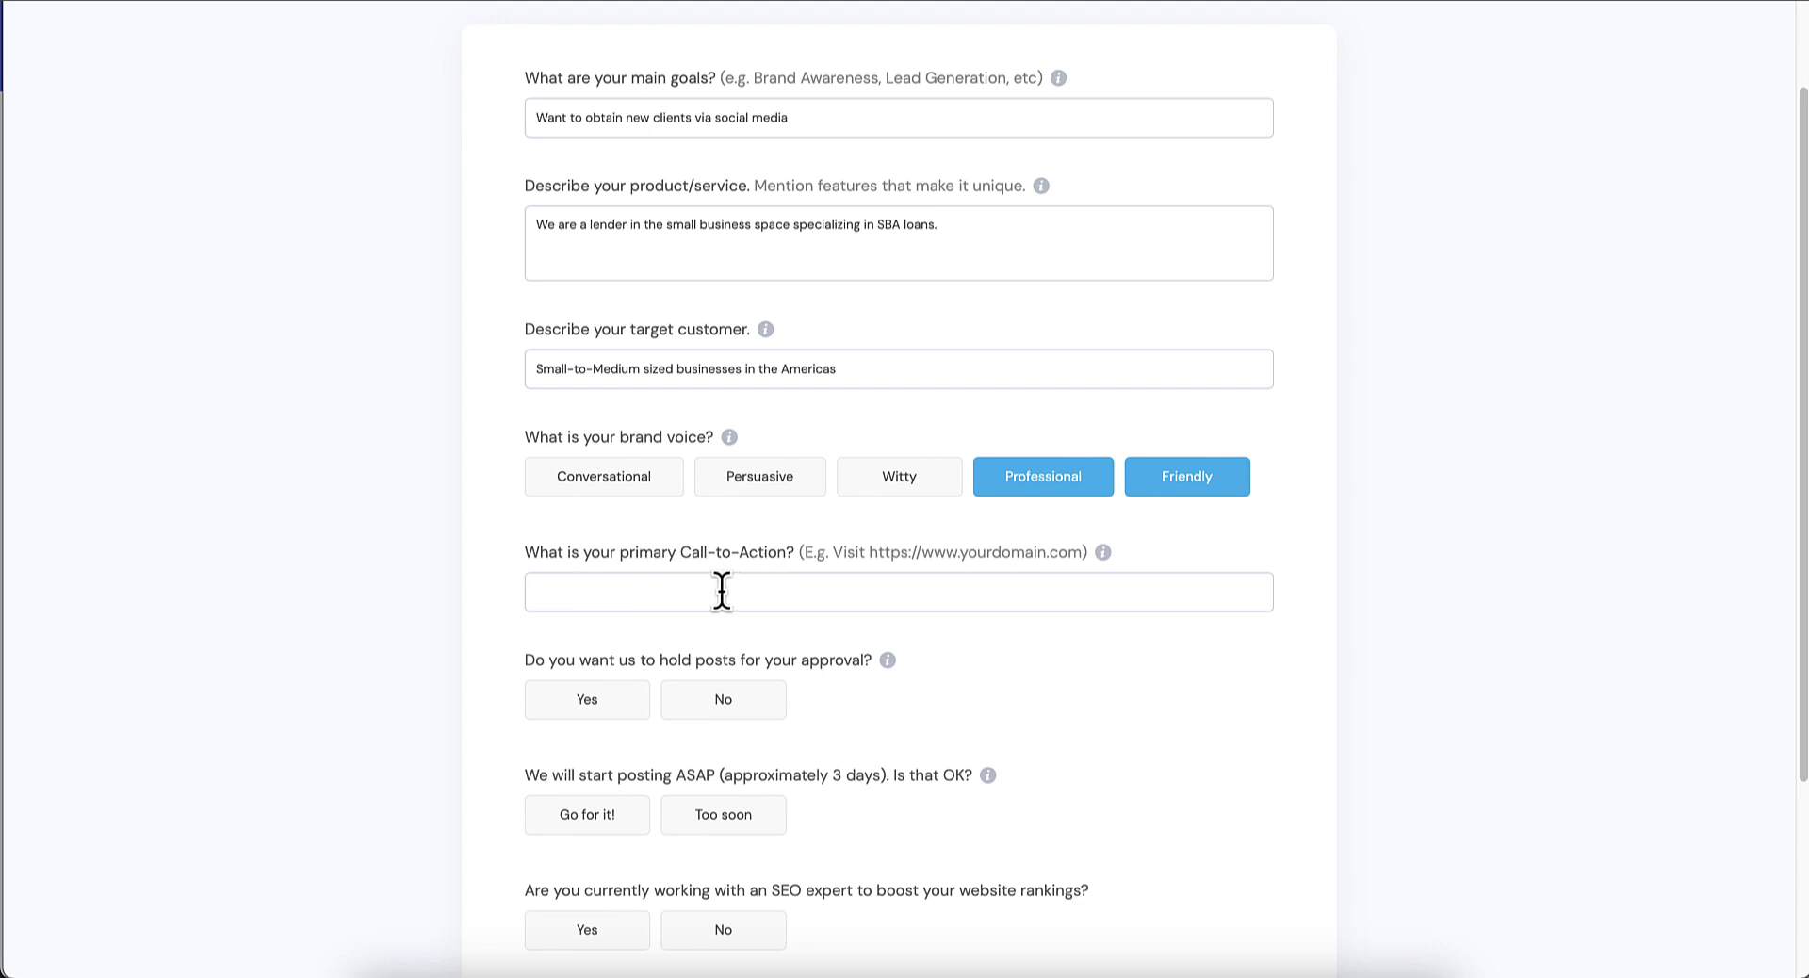
{"action": "type", "text": "Get preapproved fast at https://winriversy"}
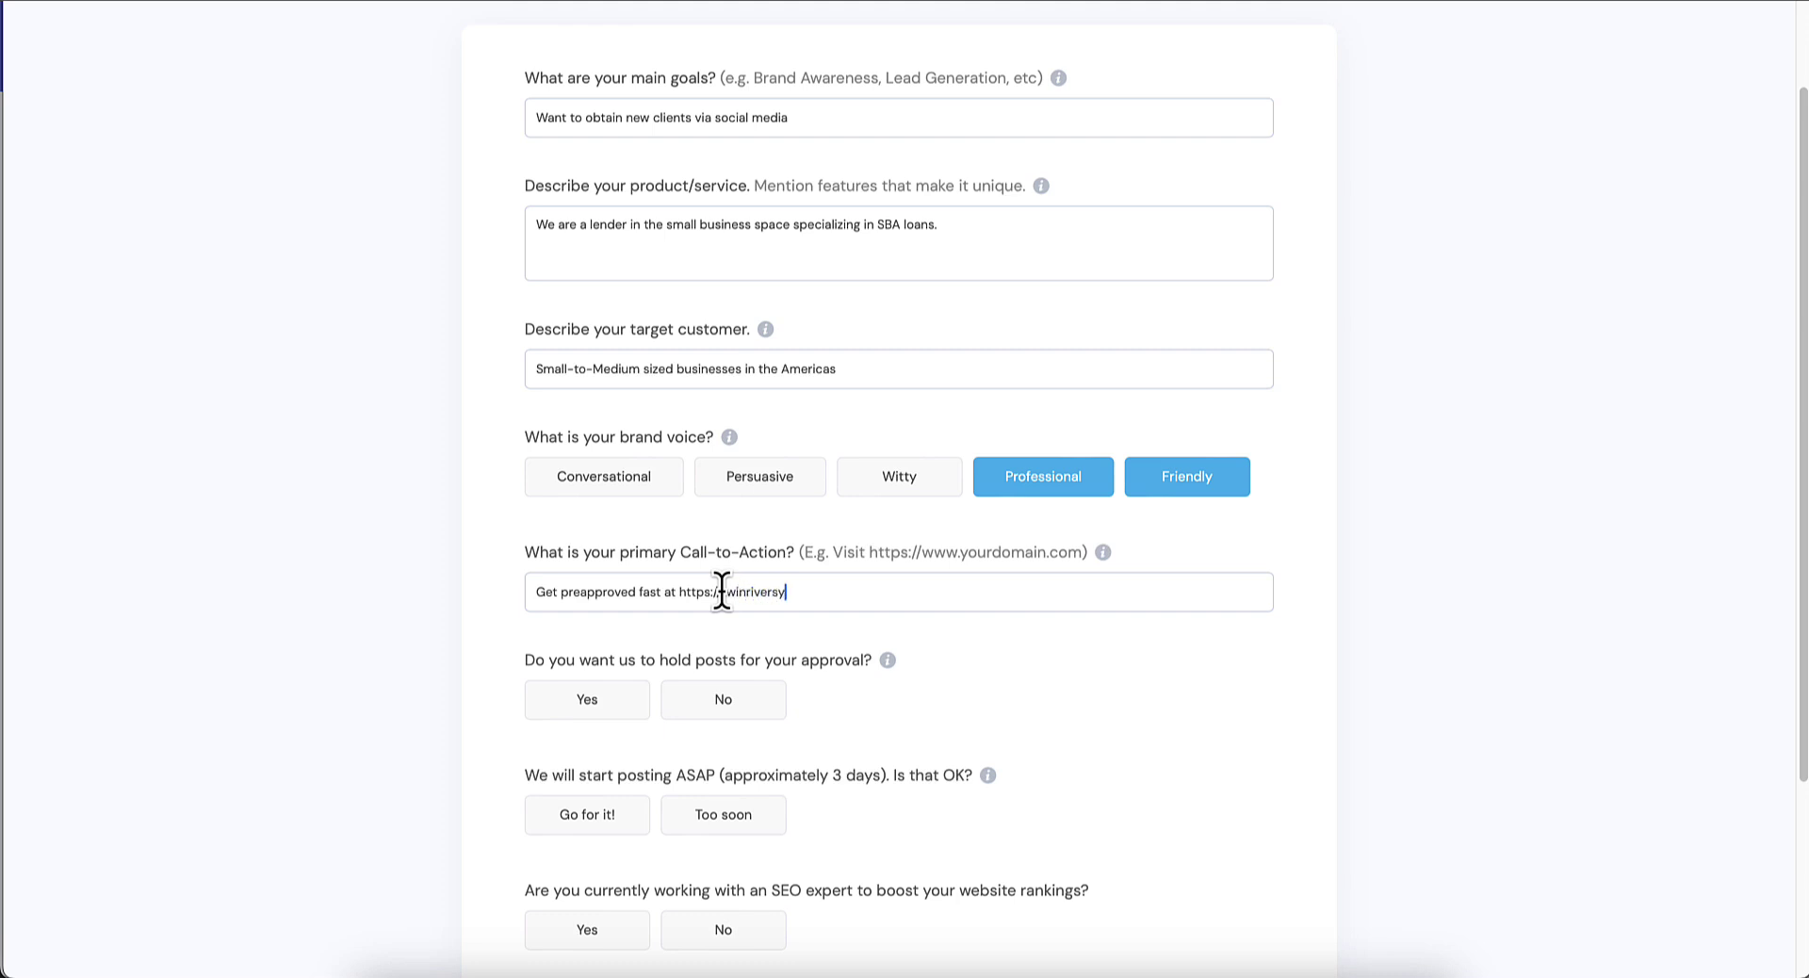
{"action": "key", "text": "BackSpace"}
{"action": "type", "text": ".com"}
Answer Yes to holding posts for approval and accept posting starting in about 3 days
{"action": "scroll", "coordinate": [782, 655], "scroll_direction": "down", "scroll_amount": 3}
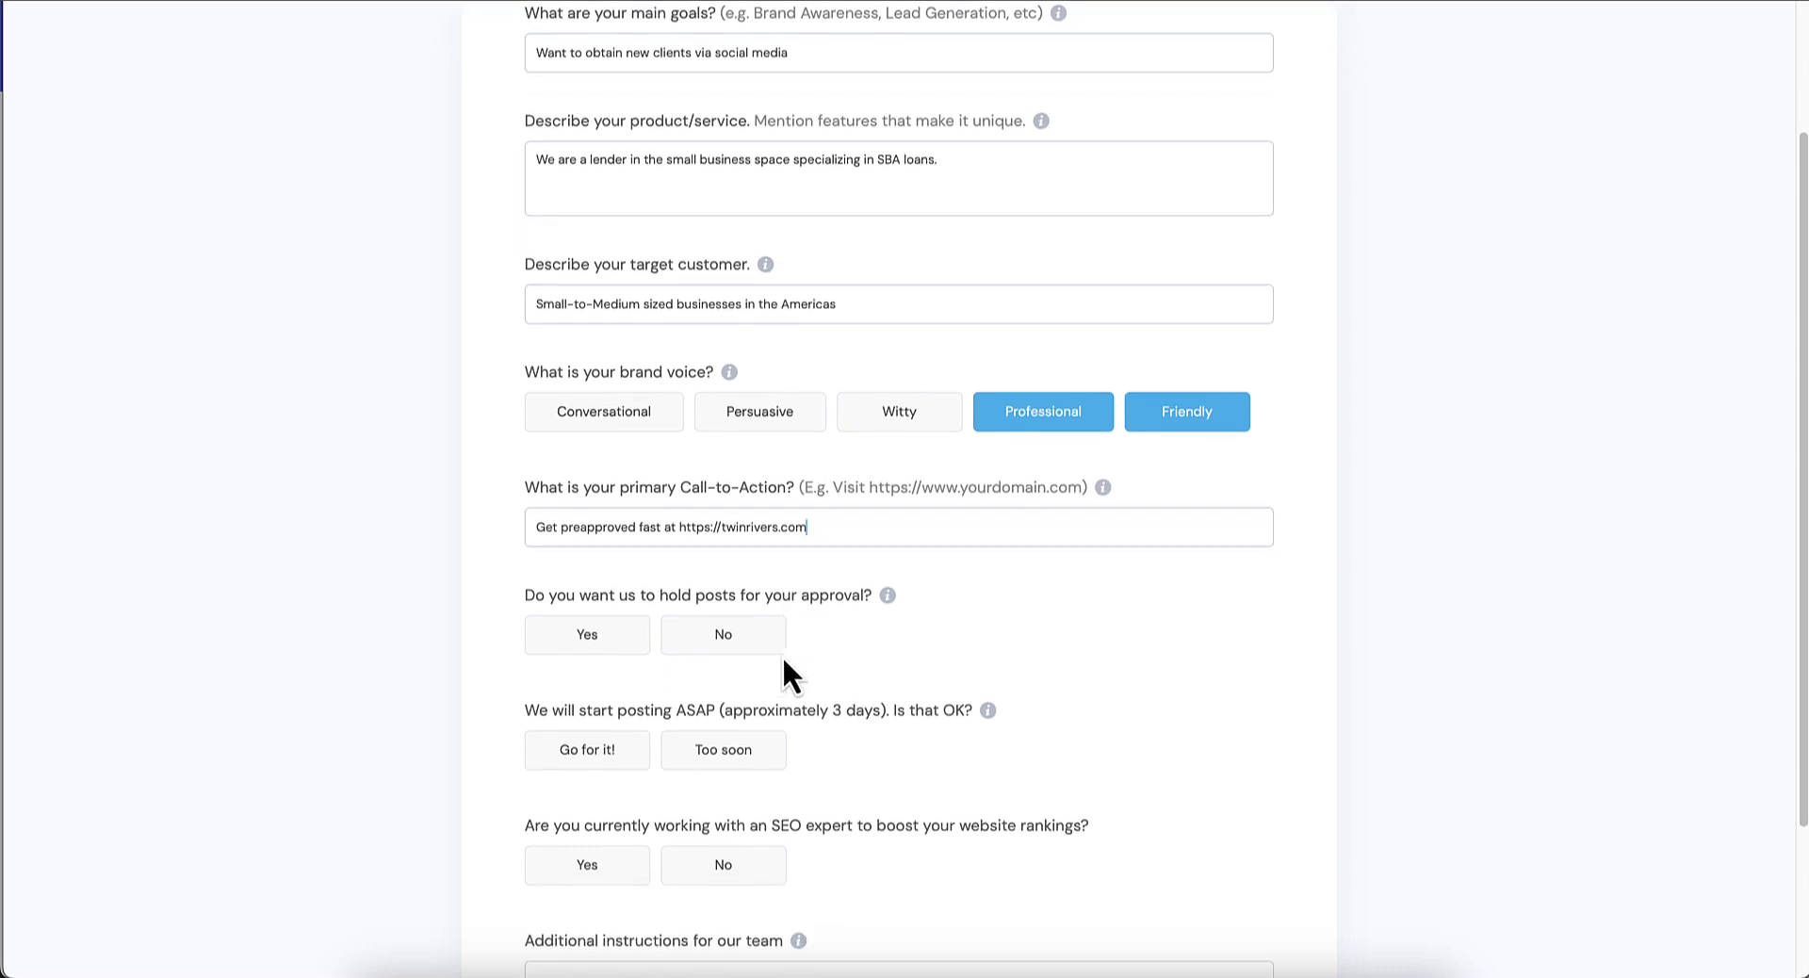
{"action": "left_click", "coordinate": [581, 564]}
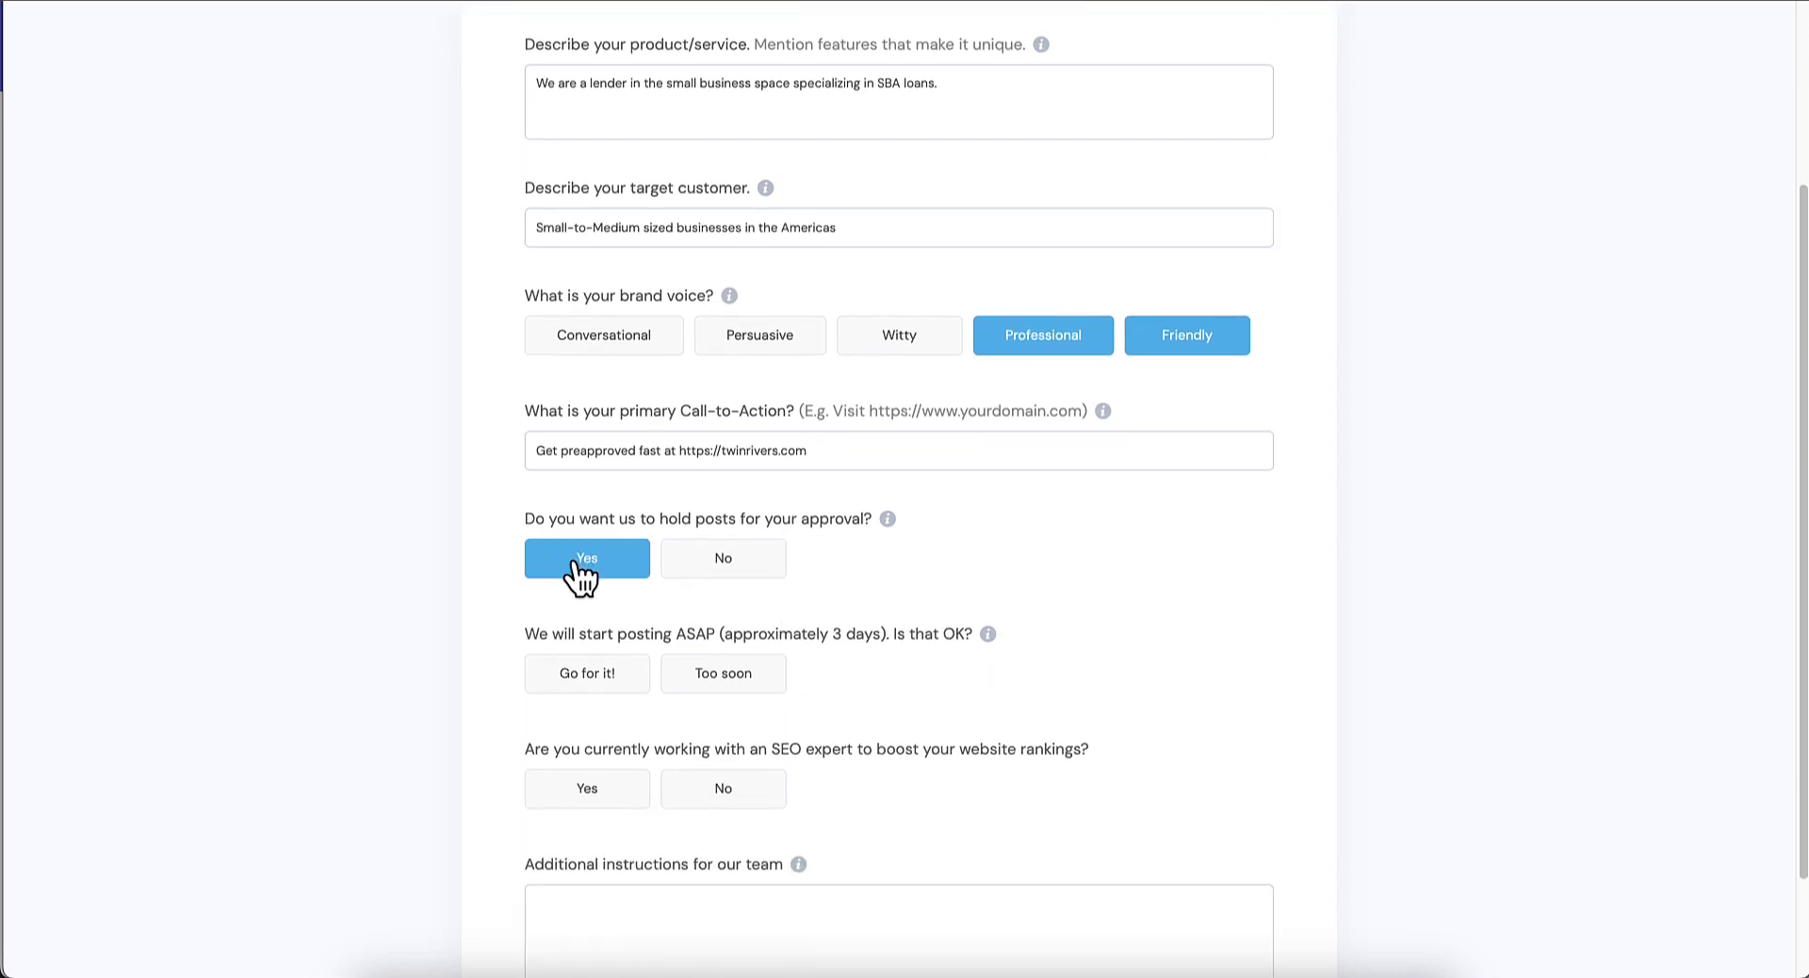
{"action": "scroll", "coordinate": [577, 650], "scroll_direction": "down", "scroll_amount": 1}
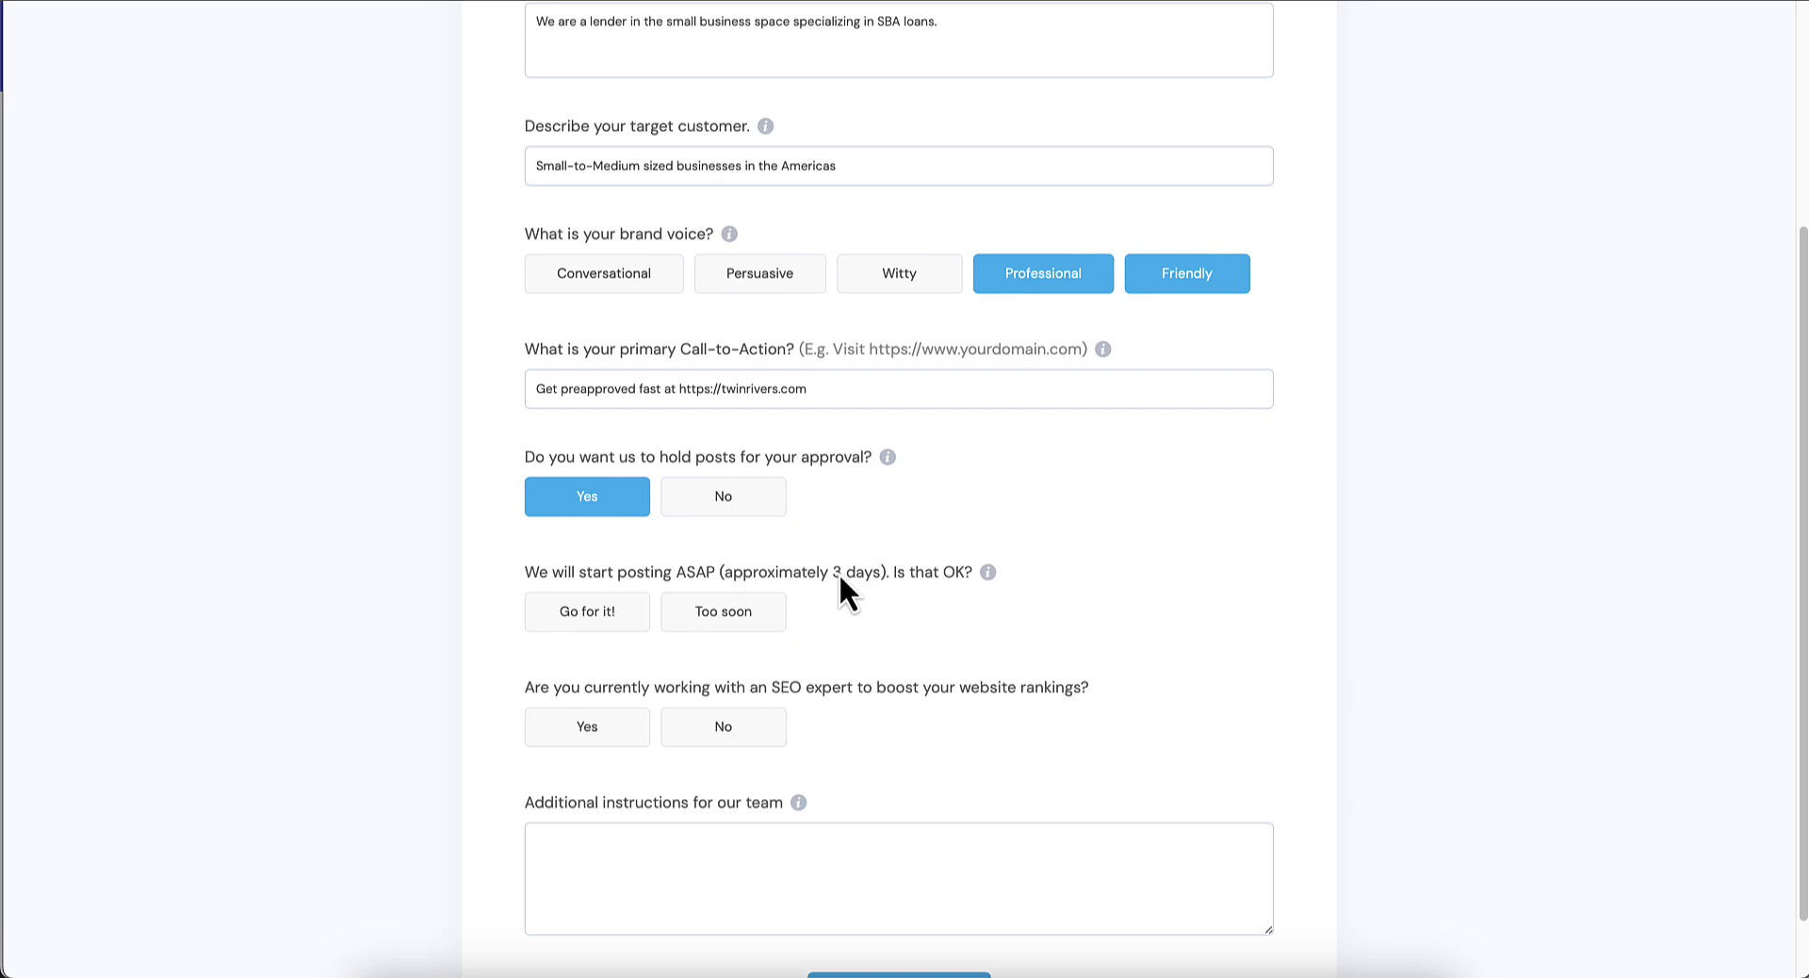
{"action": "left_click", "coordinate": [581, 614]}
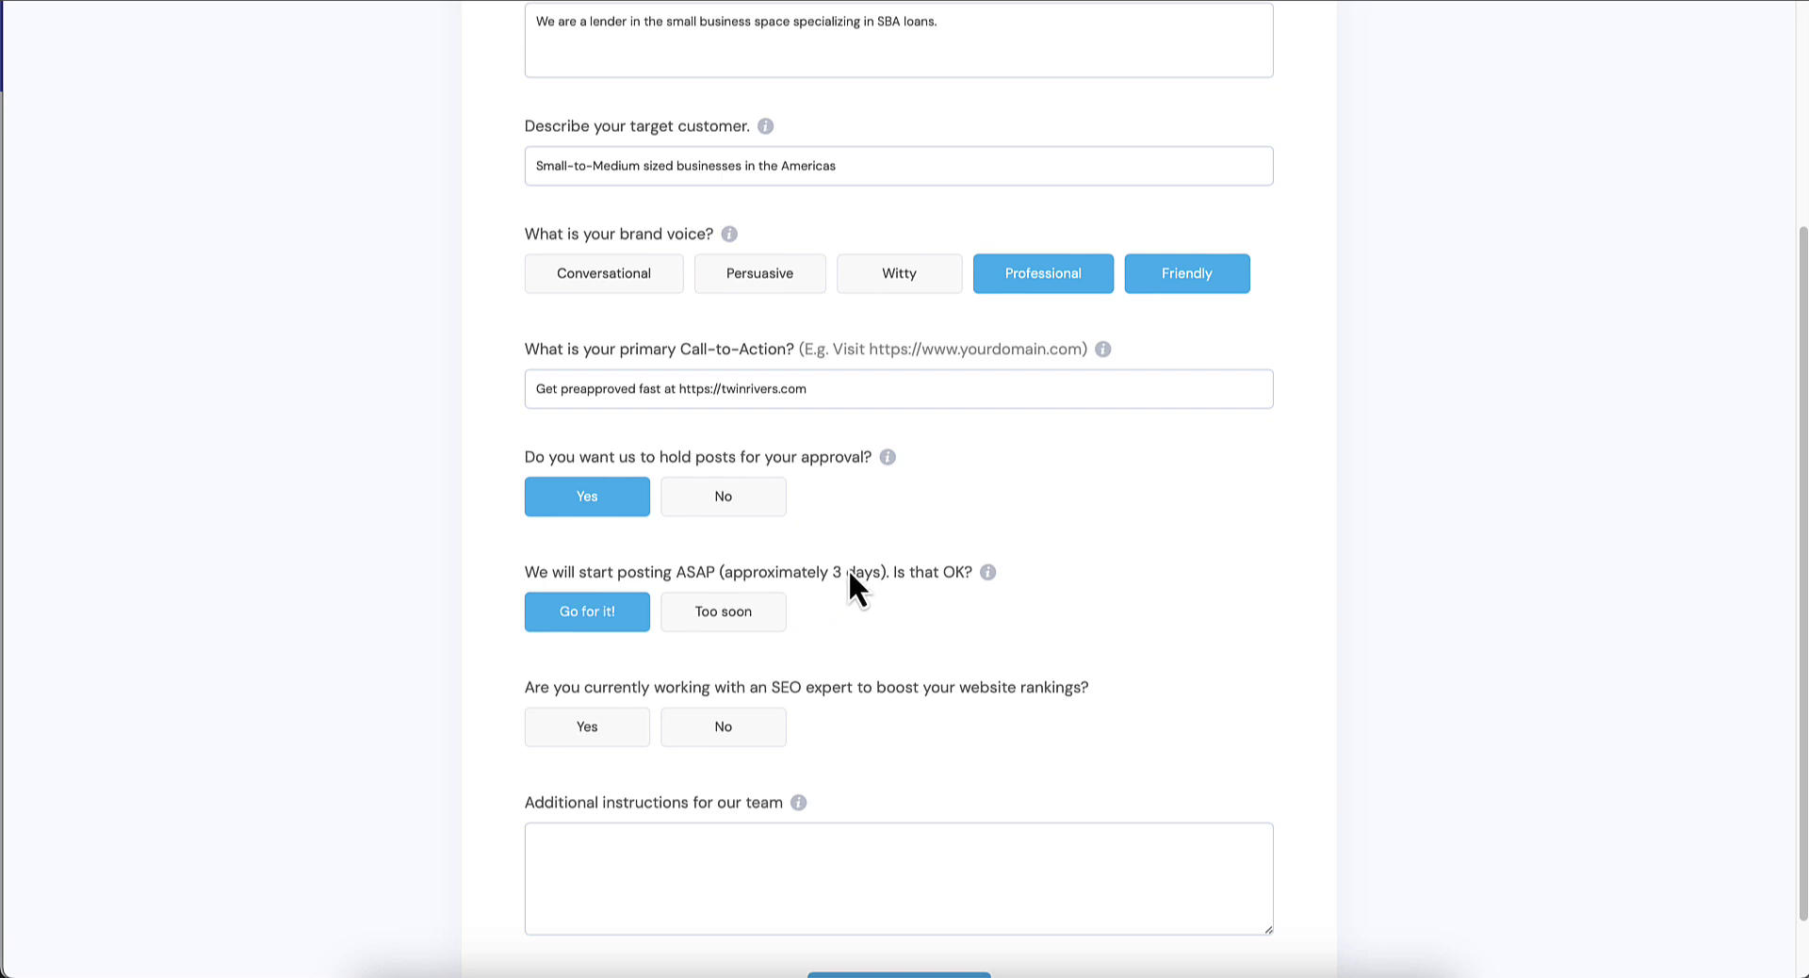
Choose Too soon and set the posting start date to 12/04/2023
{"action": "left_click", "coordinate": [737, 615]}
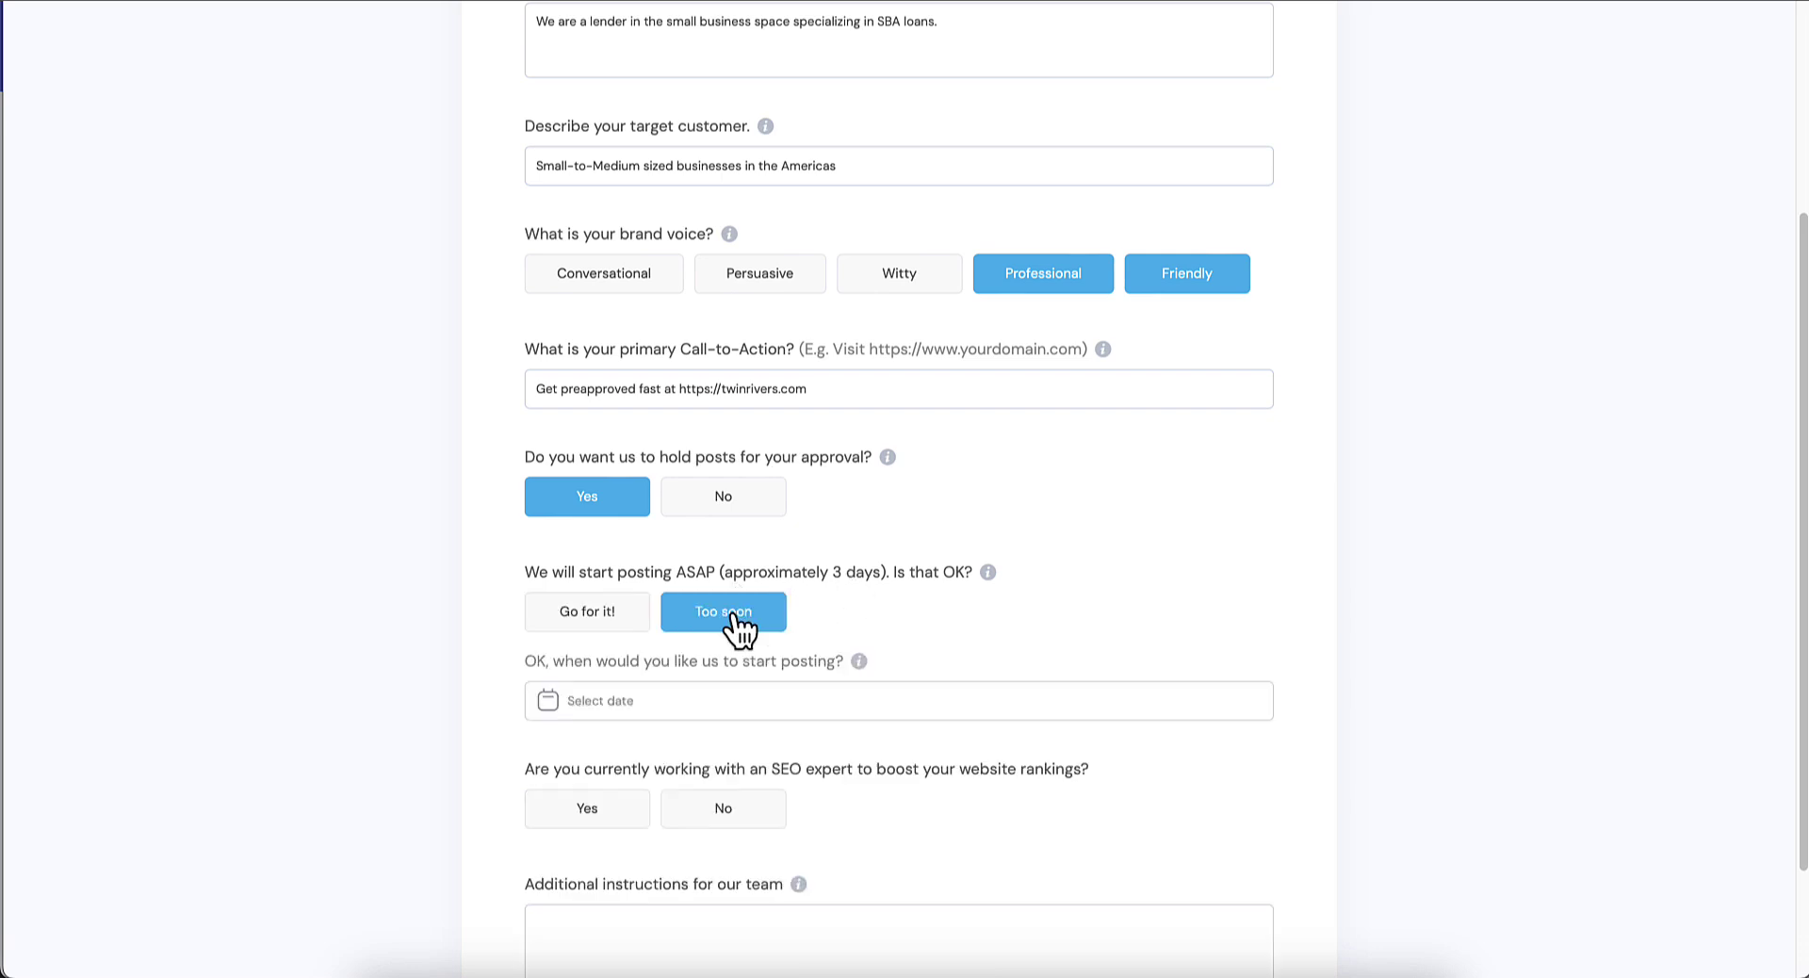
{"action": "left_click", "coordinate": [716, 700]}
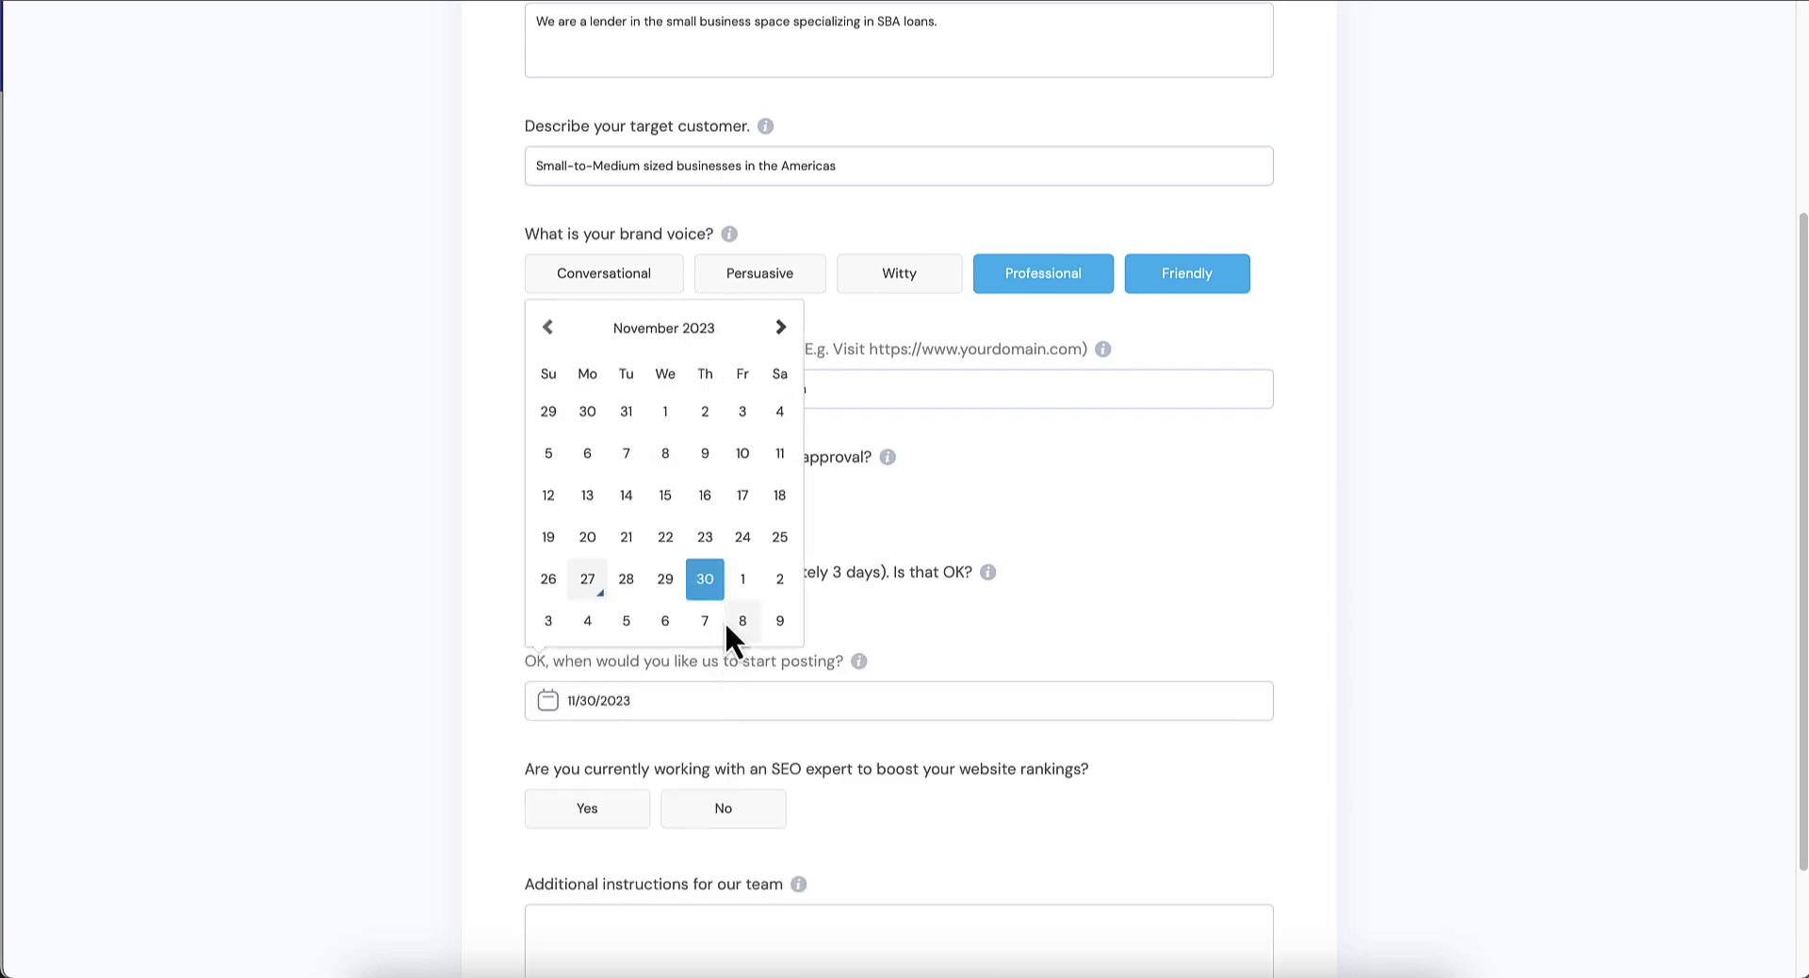
{"action": "left_click", "coordinate": [590, 622]}
Answer No to working with an SEO expert
{"action": "scroll", "coordinate": [1125, 458], "scroll_direction": "down", "scroll_amount": 1}
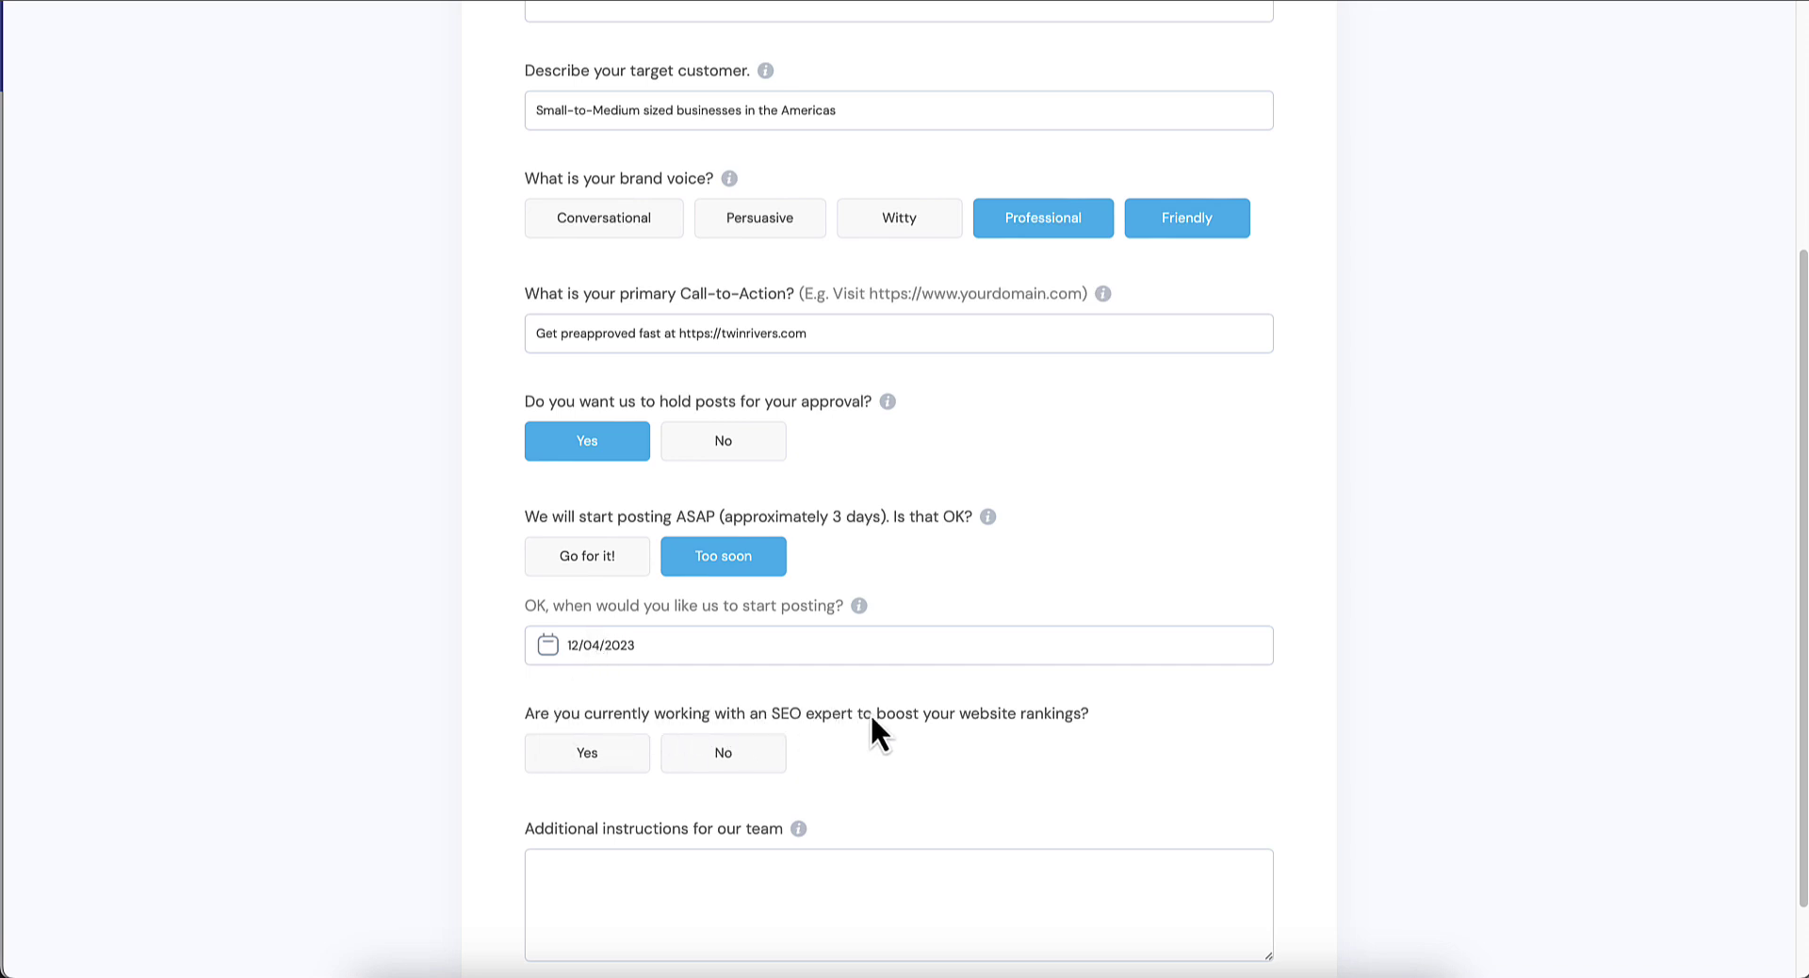
{"action": "scroll", "coordinate": [1001, 719], "scroll_direction": "down", "scroll_amount": 1}
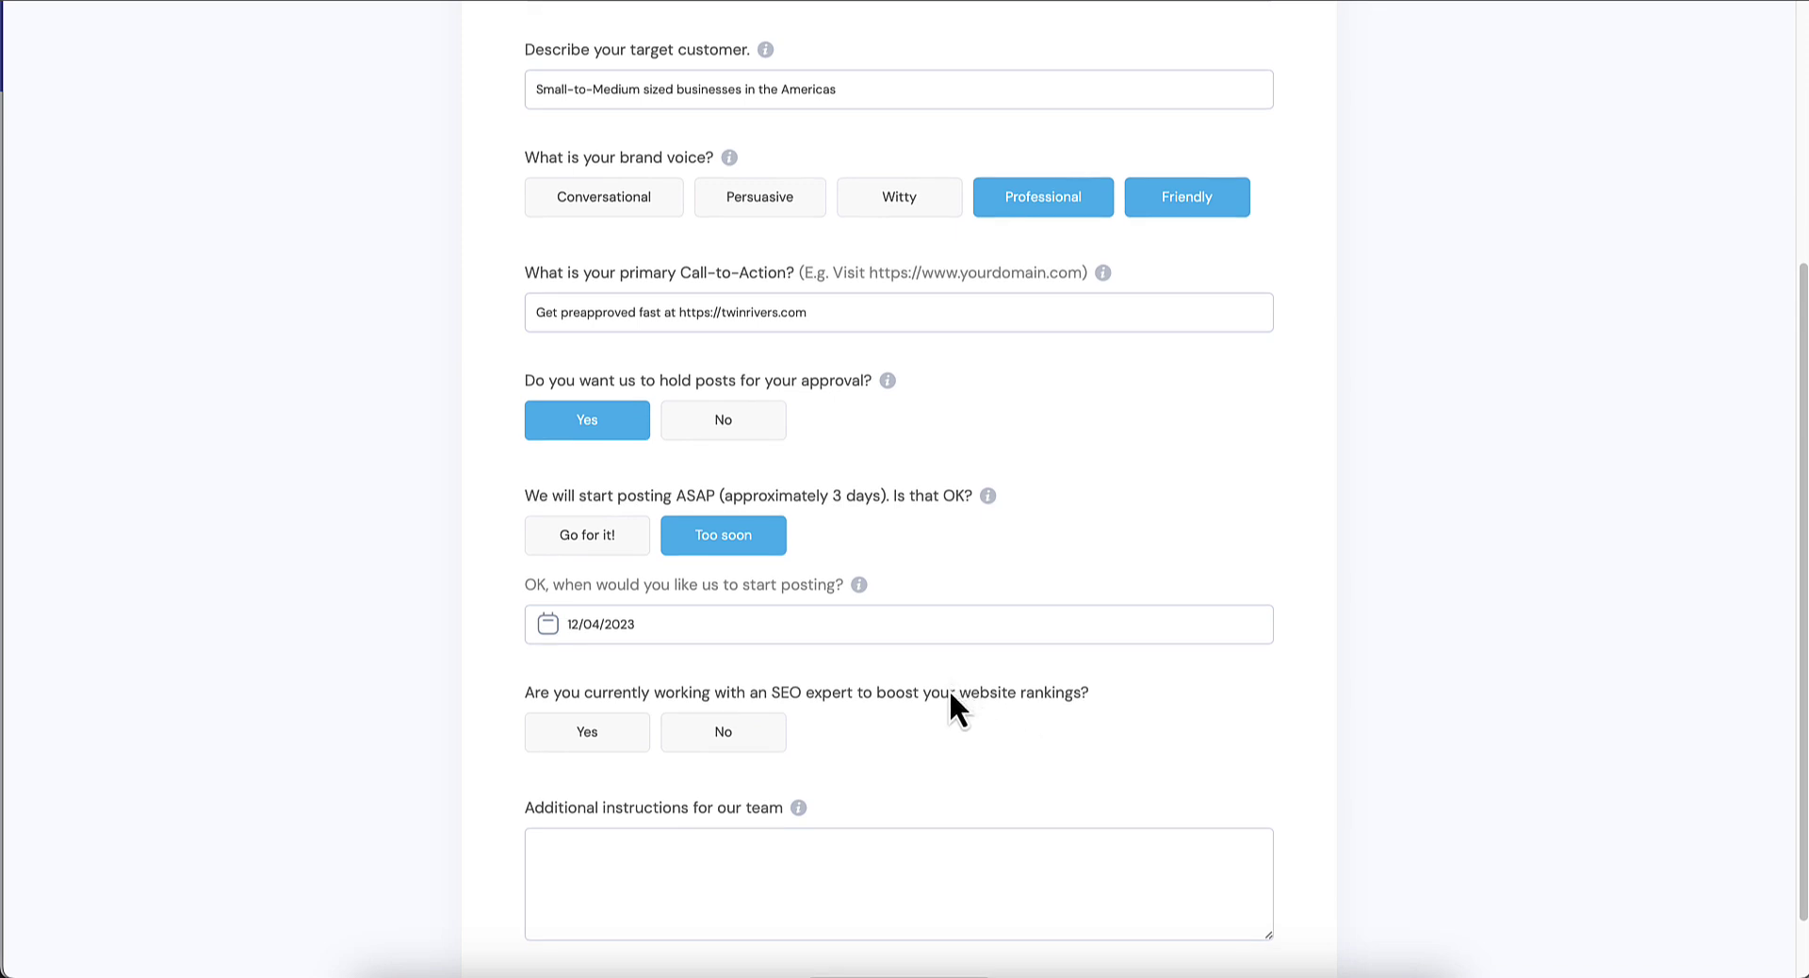
{"action": "left_click", "coordinate": [724, 733]}
{"action": "scroll", "coordinate": [733, 710], "scroll_direction": "down", "scroll_amount": 1}
{"action": "scroll", "coordinate": [734, 730], "scroll_direction": "down", "scroll_amount": 2}
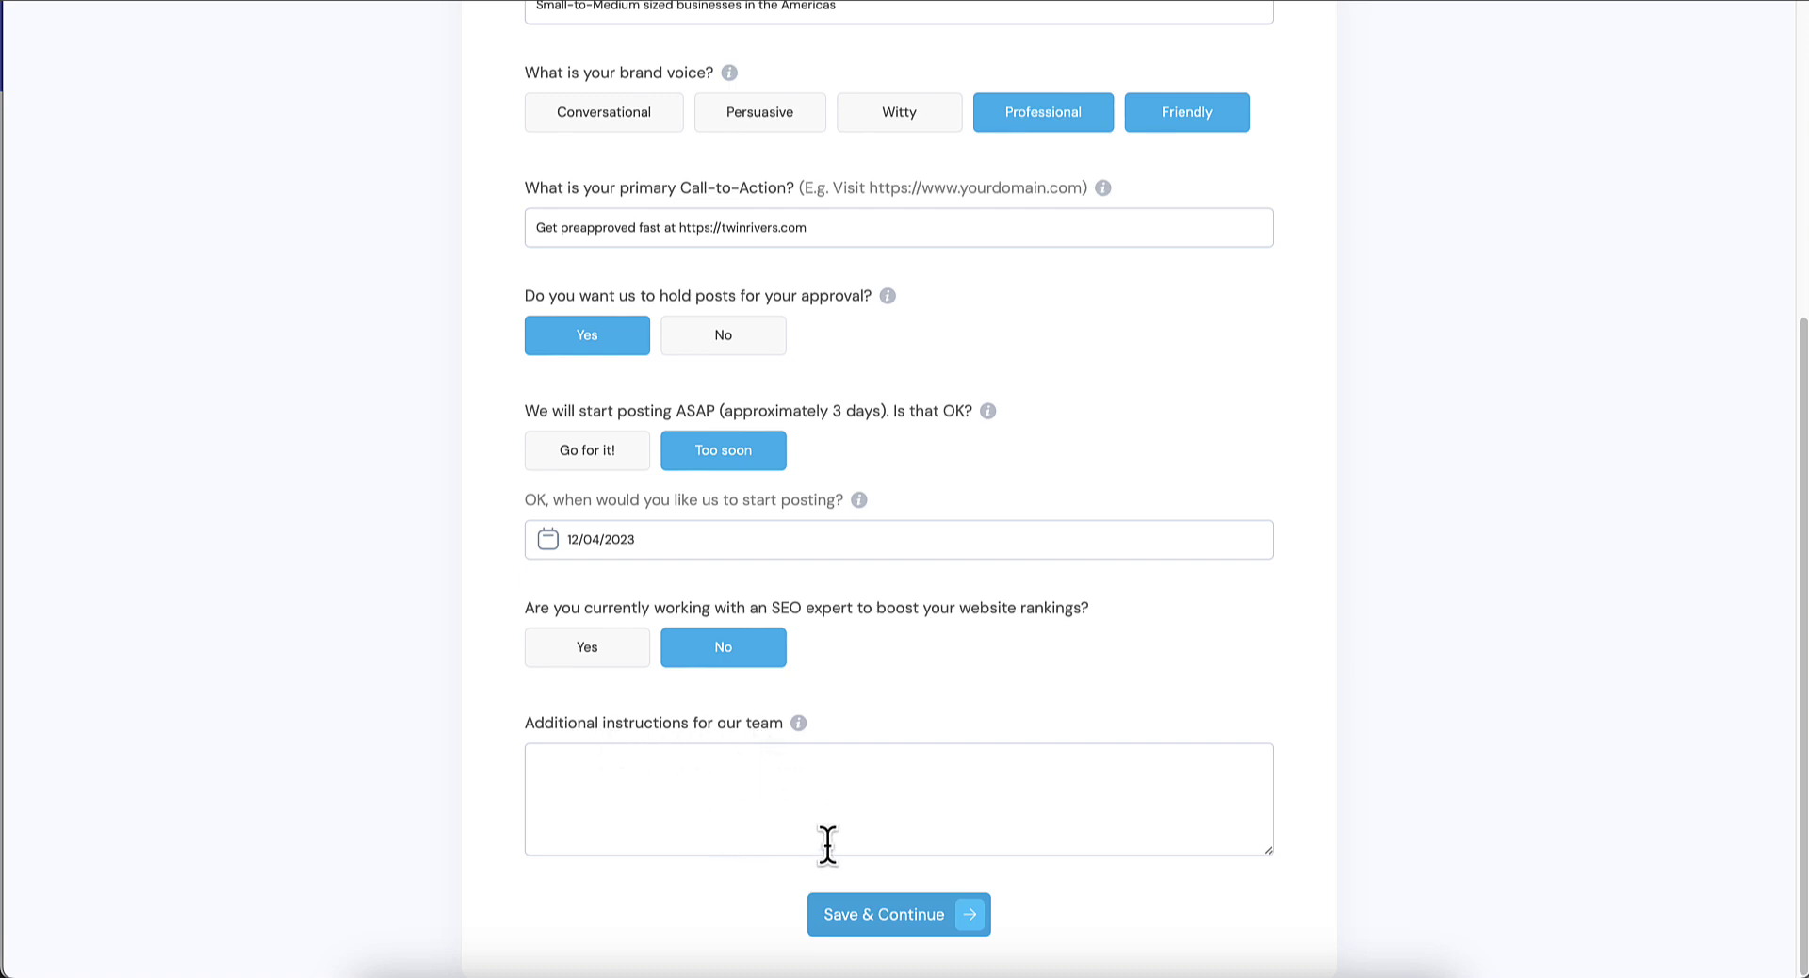
Submit the intake form and continue from the Thank you page to the Twin Rivers Group dashboard
{"action": "left_click", "coordinate": [873, 914]}
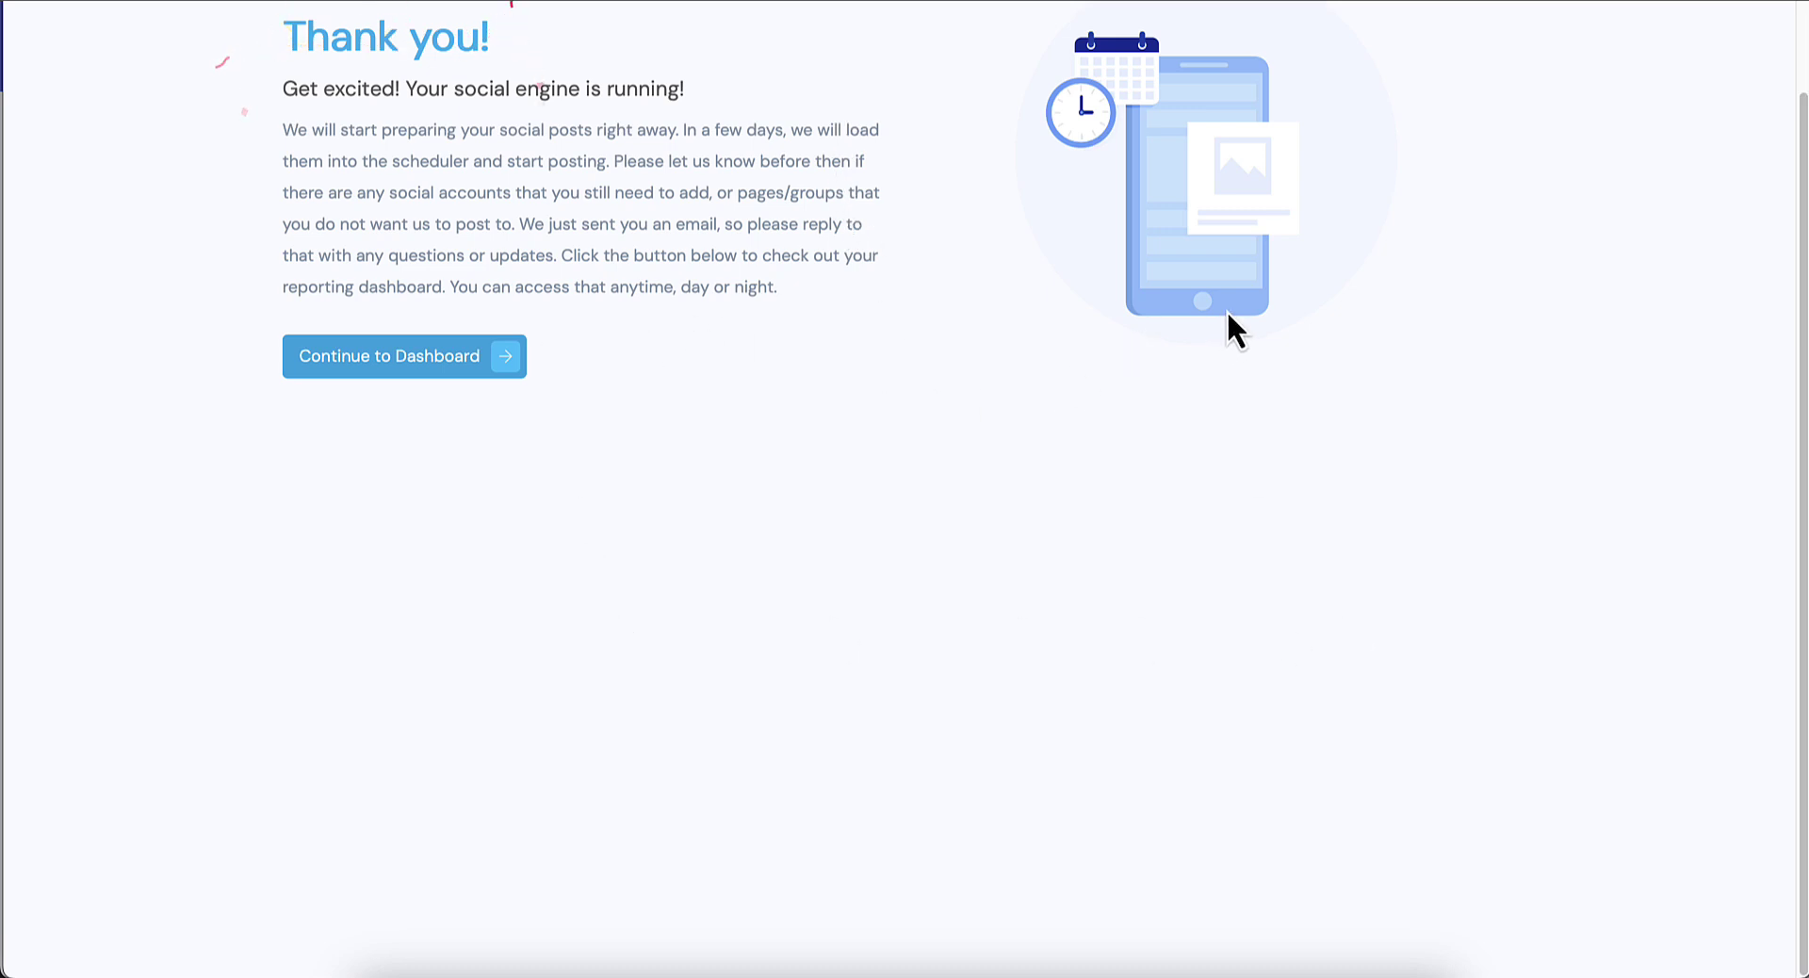
{"action": "left_click", "coordinate": [450, 360]}
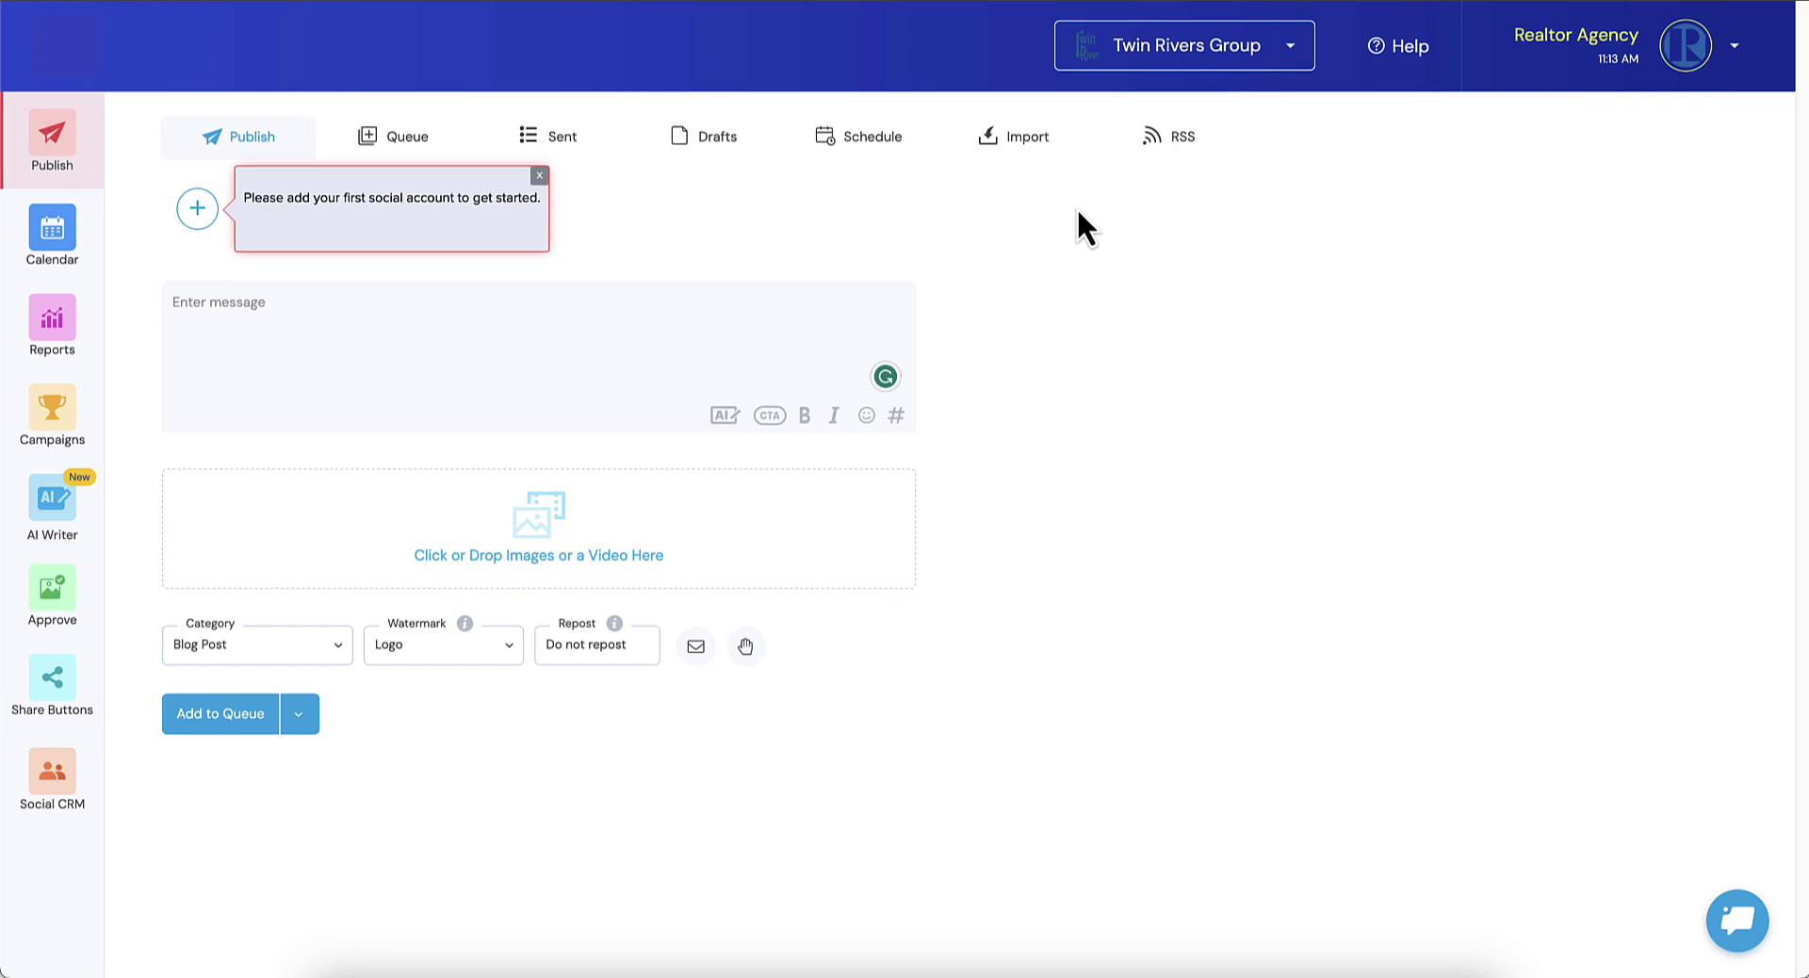
Show the From Agency post sets, such as US Holidays and Realty Posts, under Publish > Import
{"action": "left_click", "coordinate": [1018, 135]}
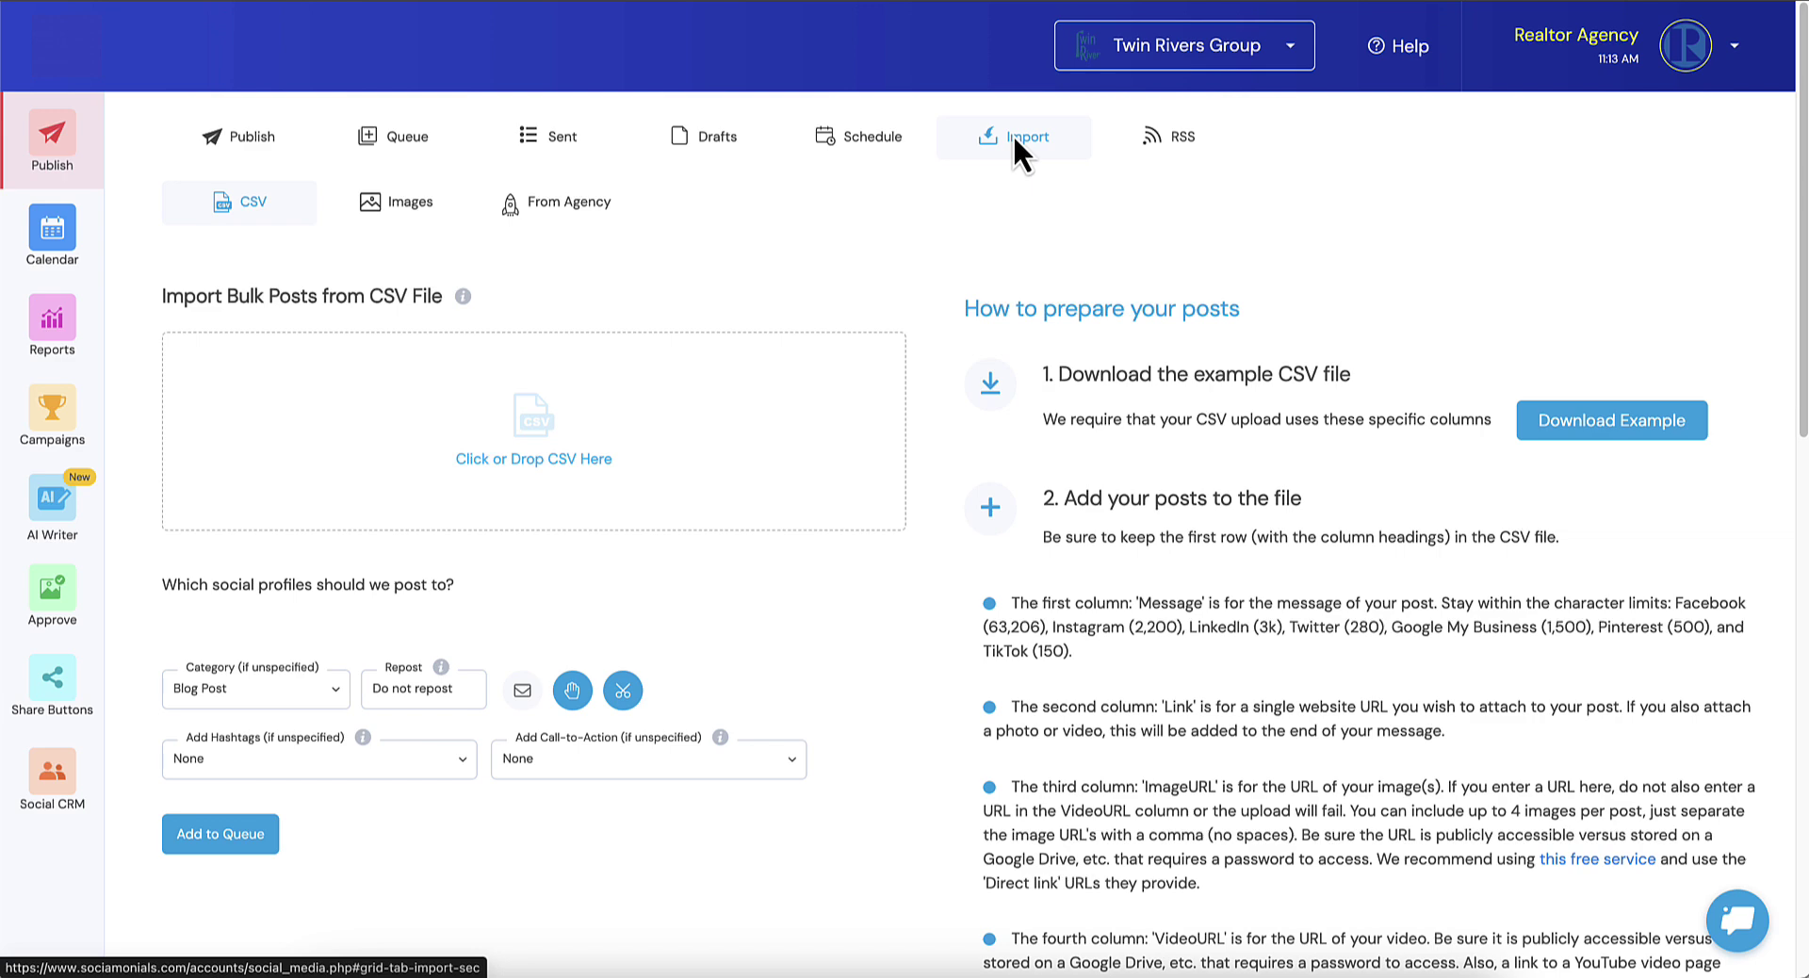
{"action": "left_click", "coordinate": [578, 207]}
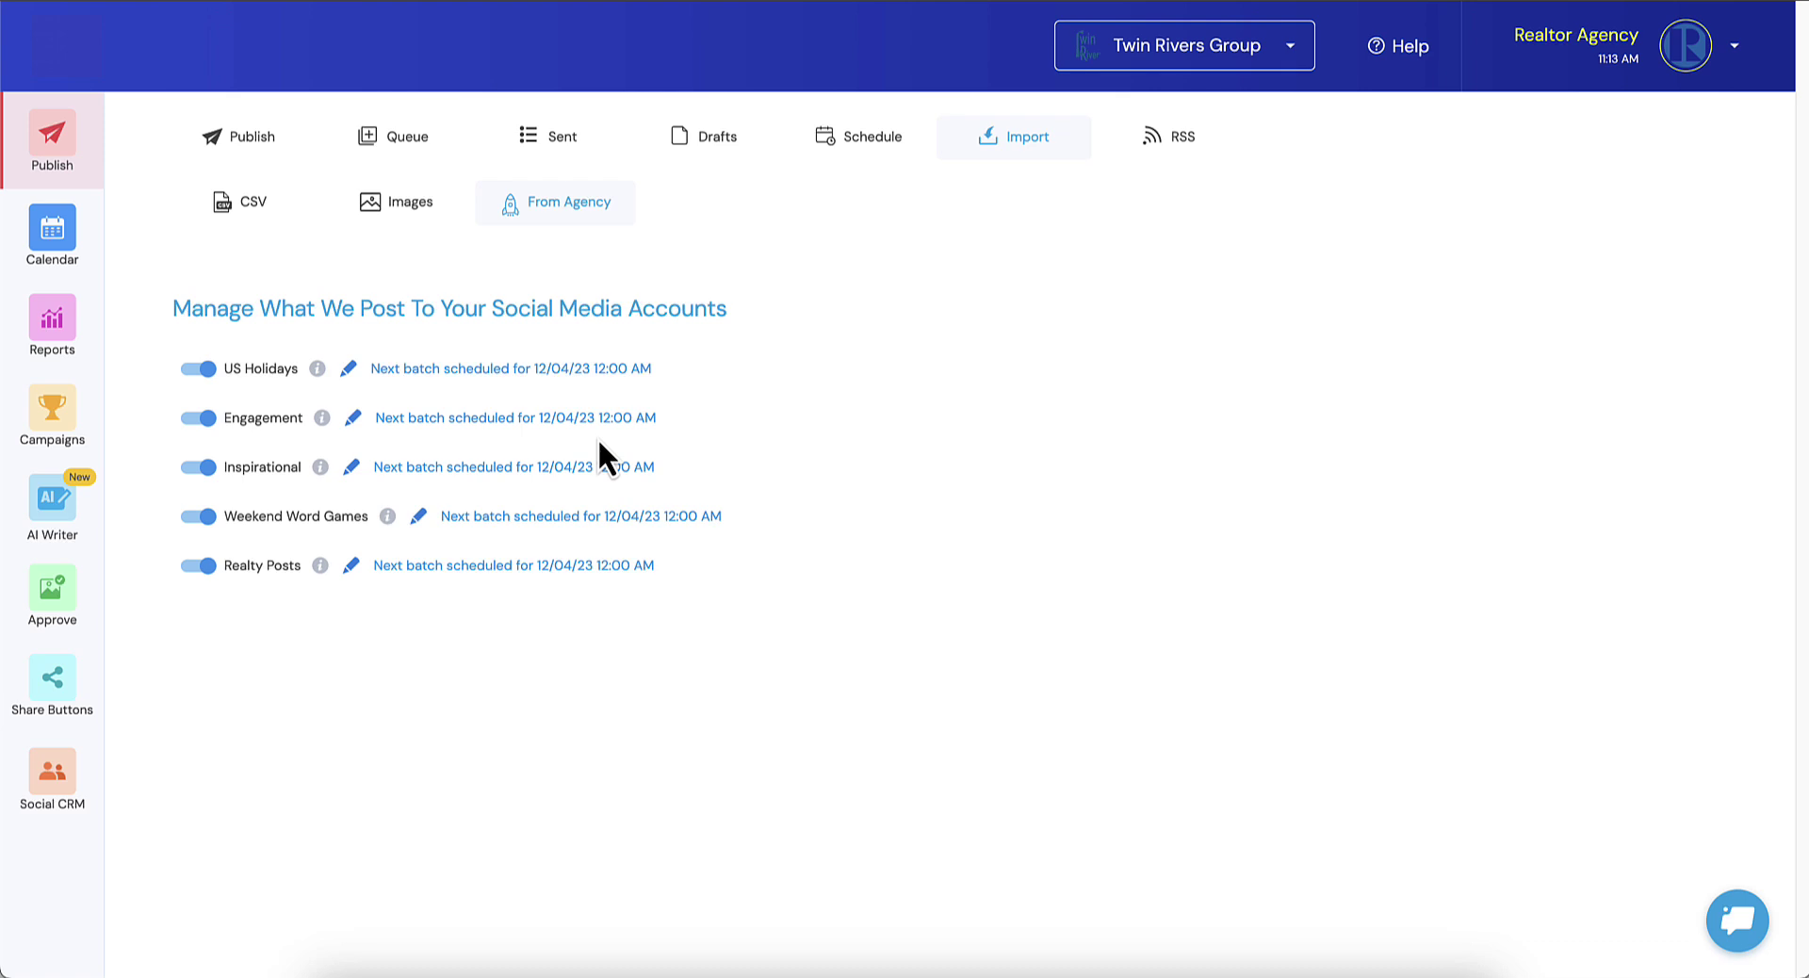
Start AI Writer social media writing and launch ChatGPT after acknowledging the third-party notice
{"action": "left_click", "coordinate": [64, 501]}
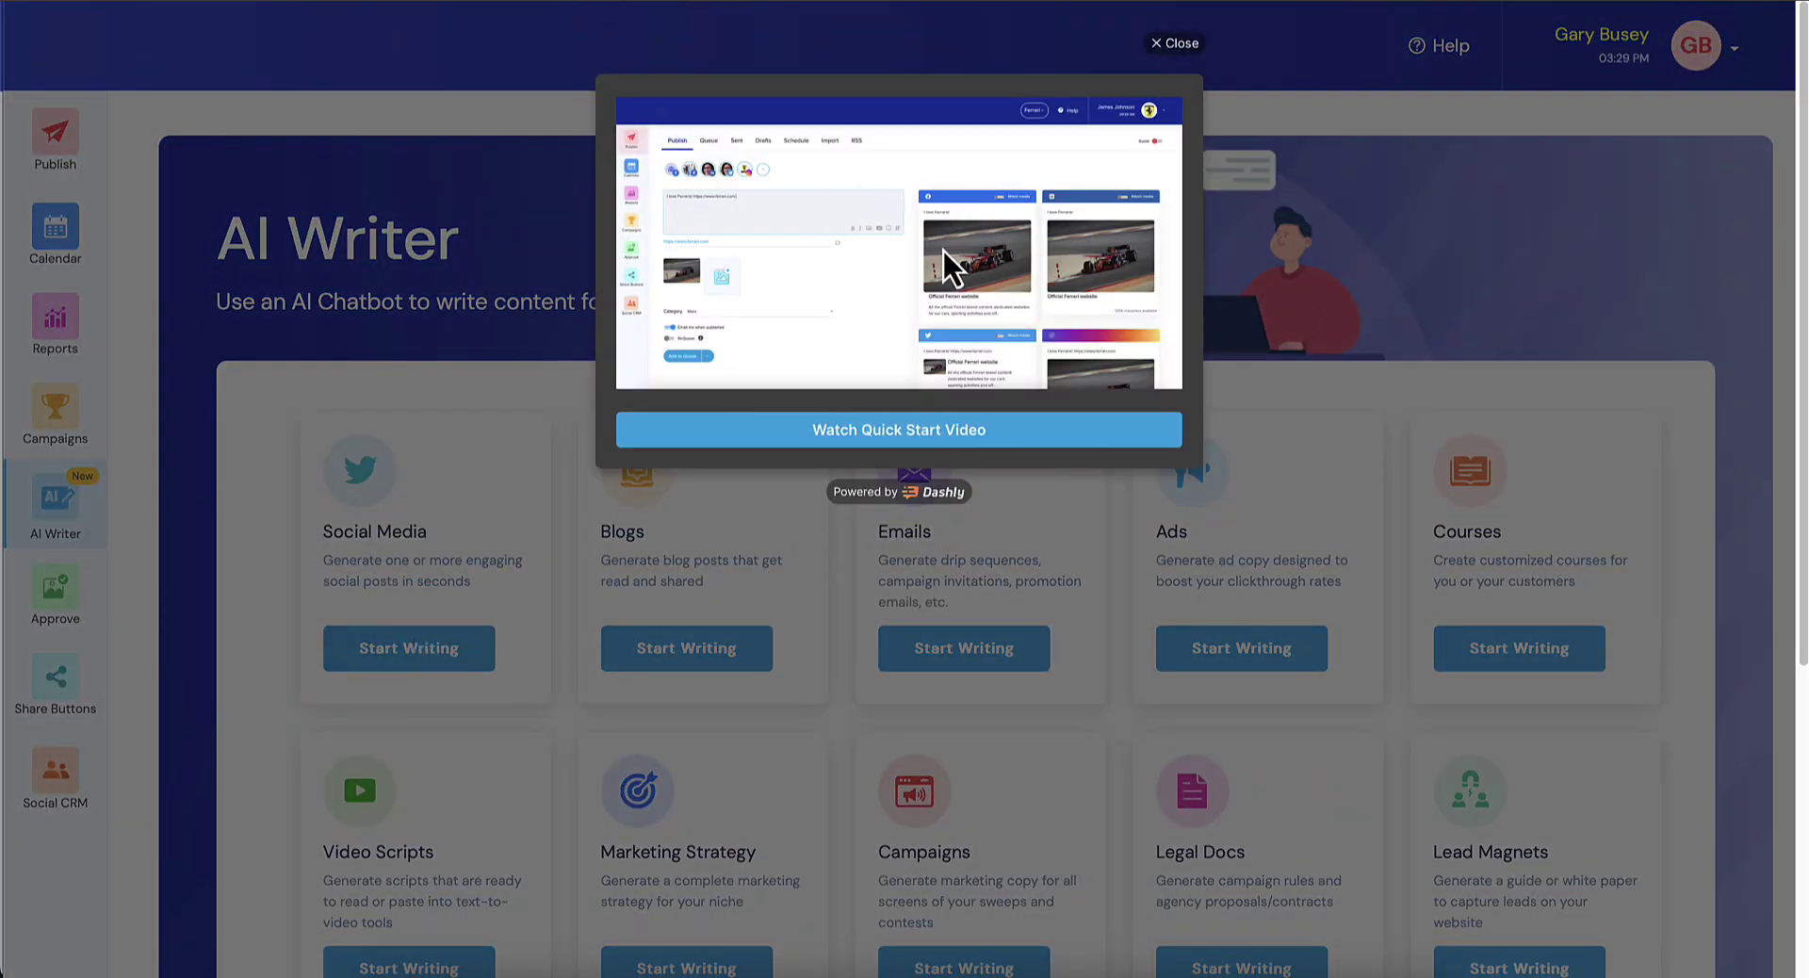
{"action": "left_click", "coordinate": [1180, 47]}
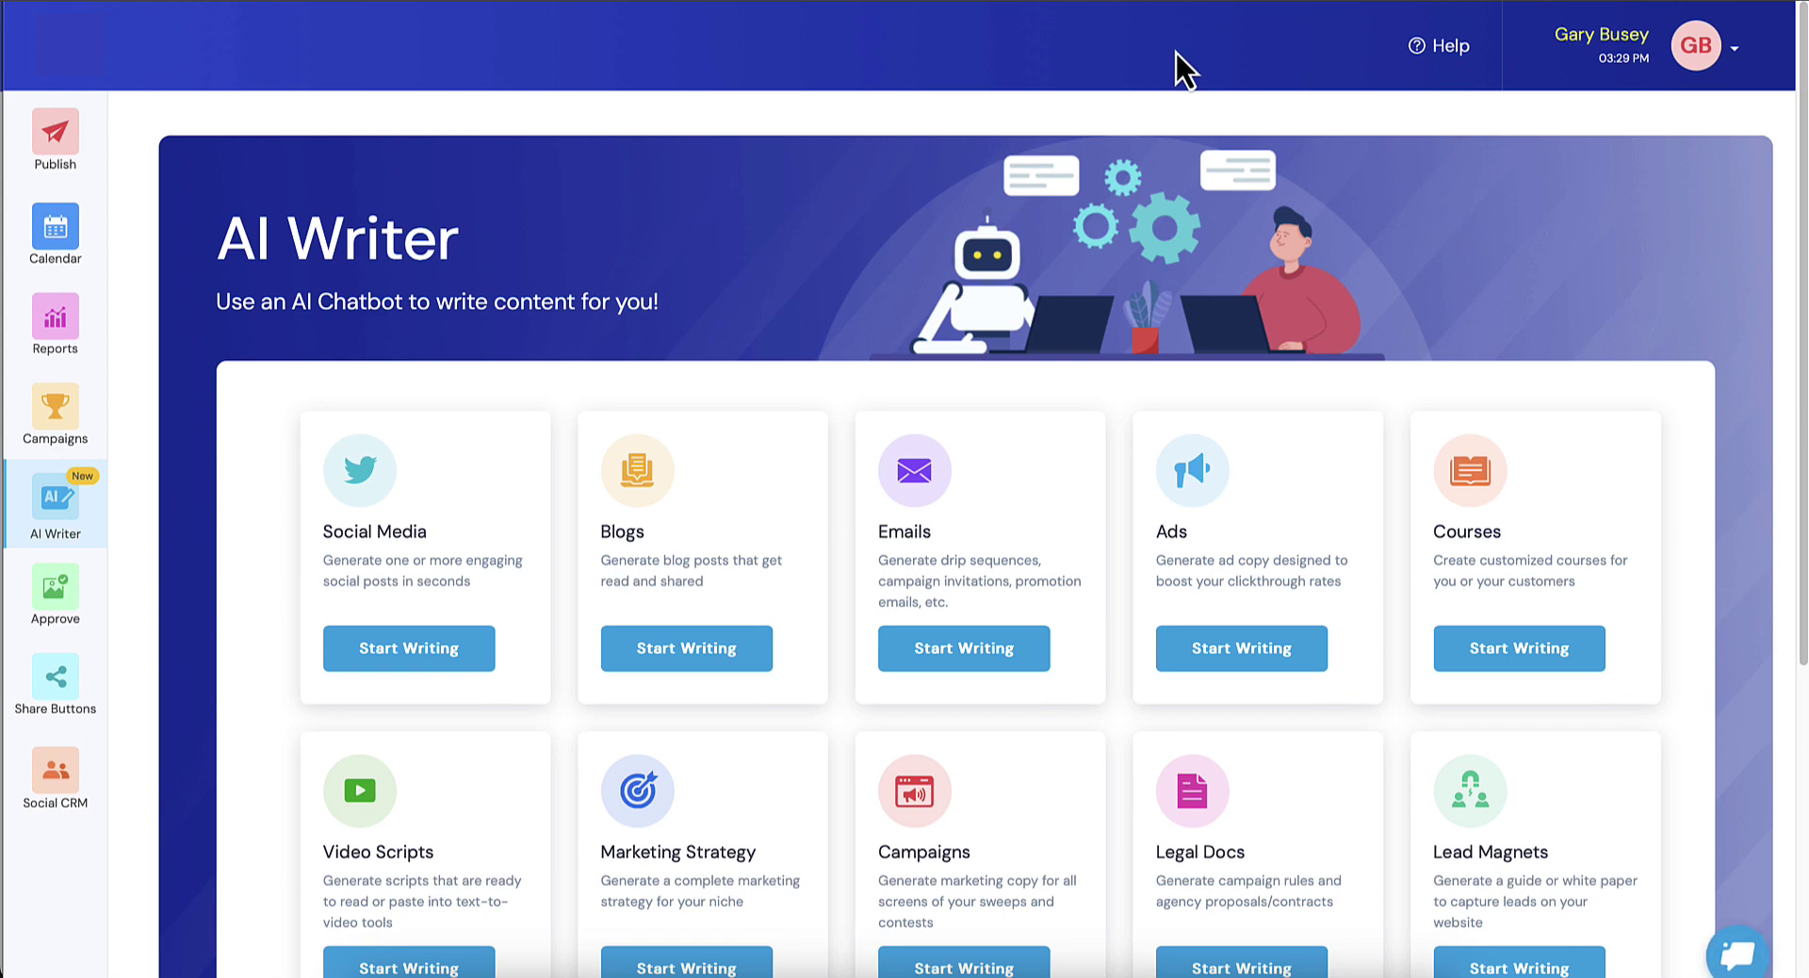
{"action": "left_click", "coordinate": [415, 655]}
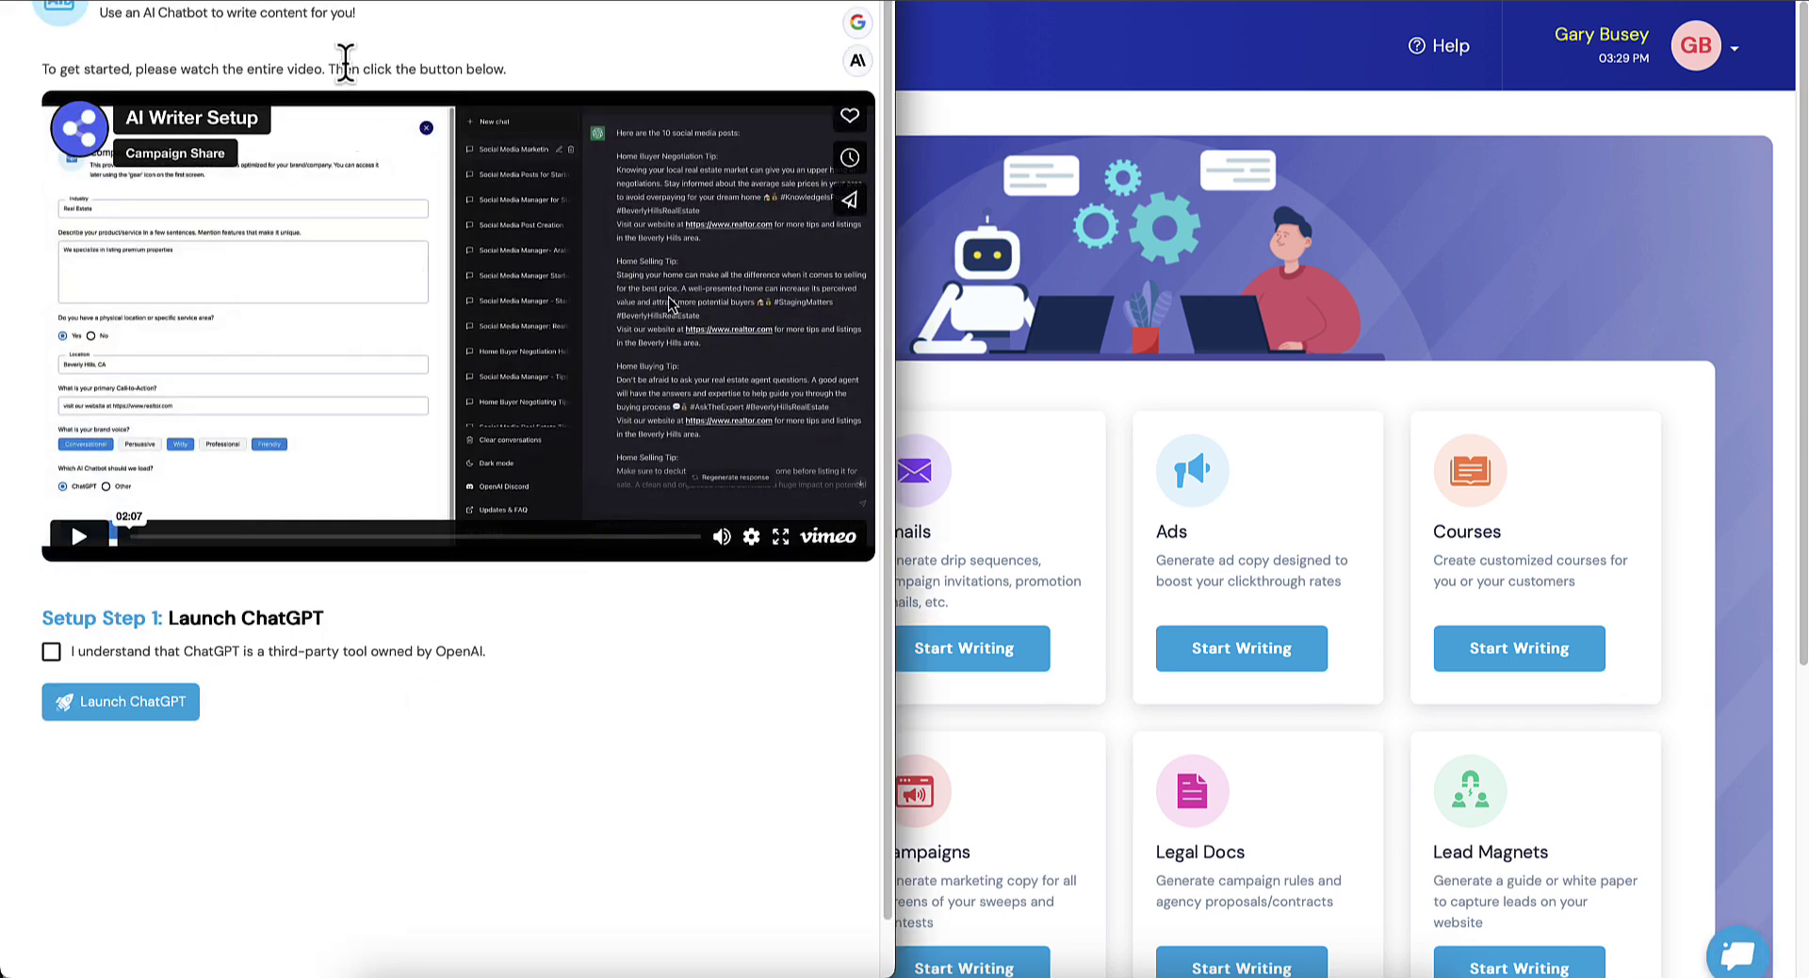
{"action": "scroll", "coordinate": [377, 18], "scroll_direction": "up", "scroll_amount": 2}
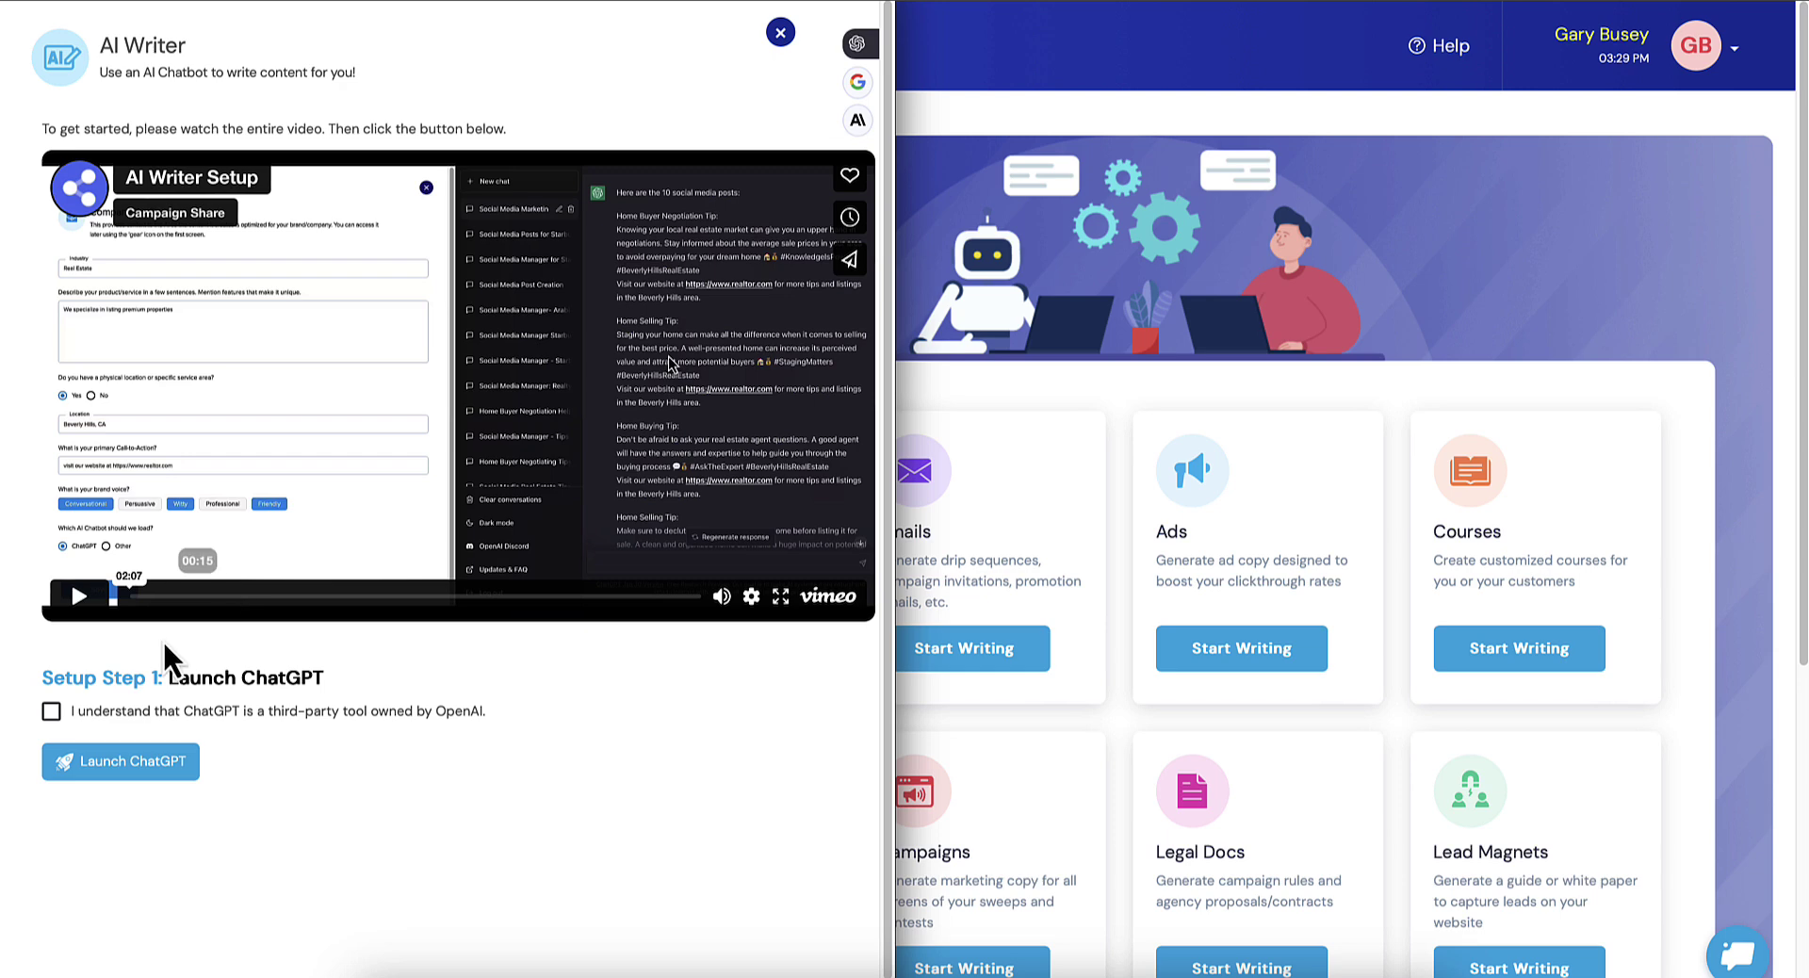
{"action": "left_click", "coordinate": [51, 711]}
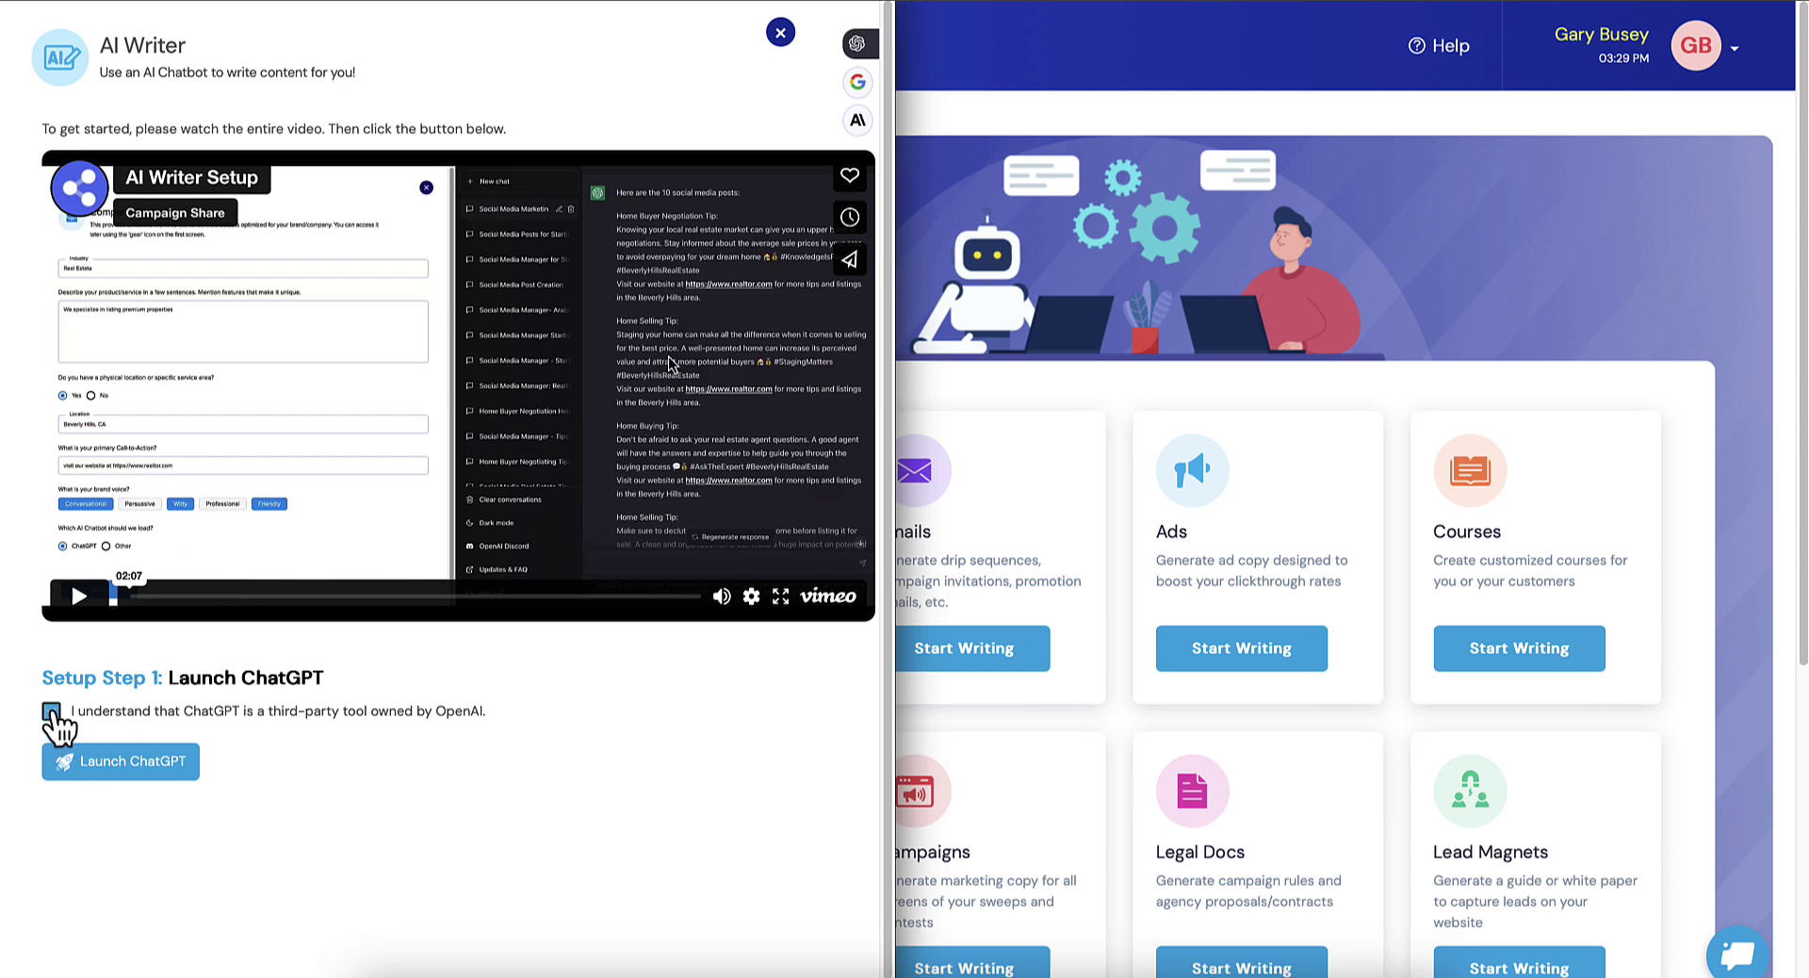
{"action": "left_click", "coordinate": [96, 766]}
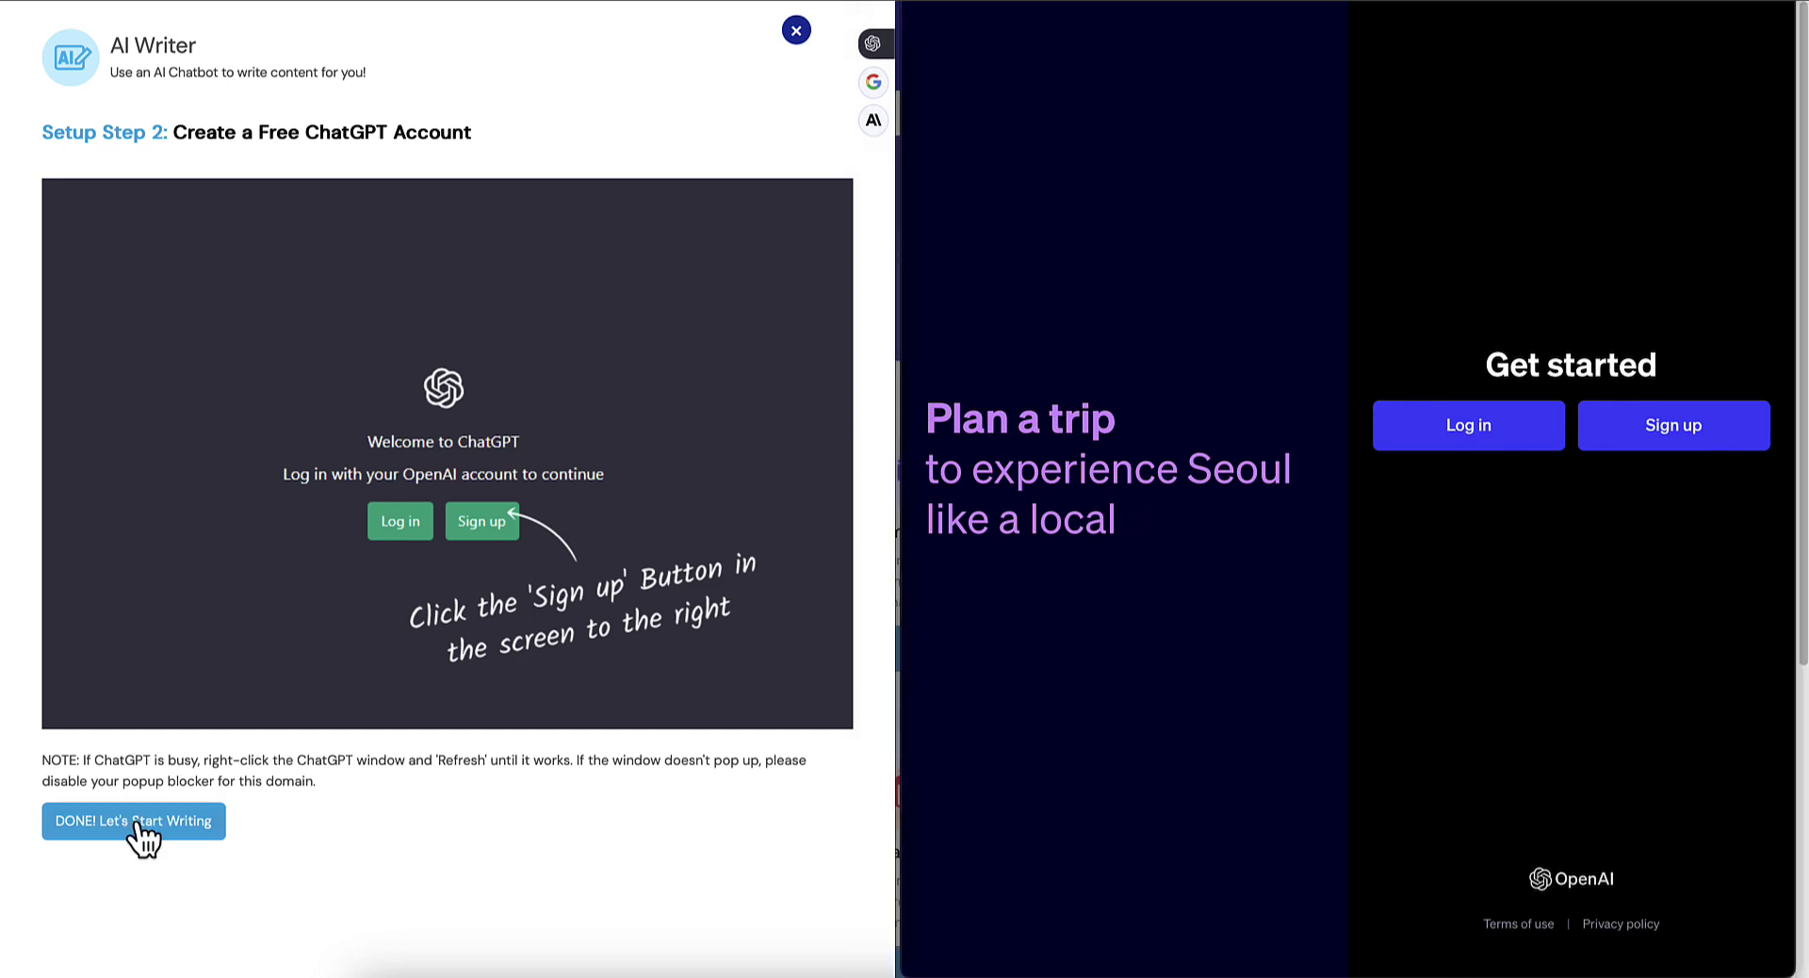
Finish the ChatGPT setup and save the SBA-lender company profile with Professional and Friendly voices
{"action": "left_click", "coordinate": [137, 824]}
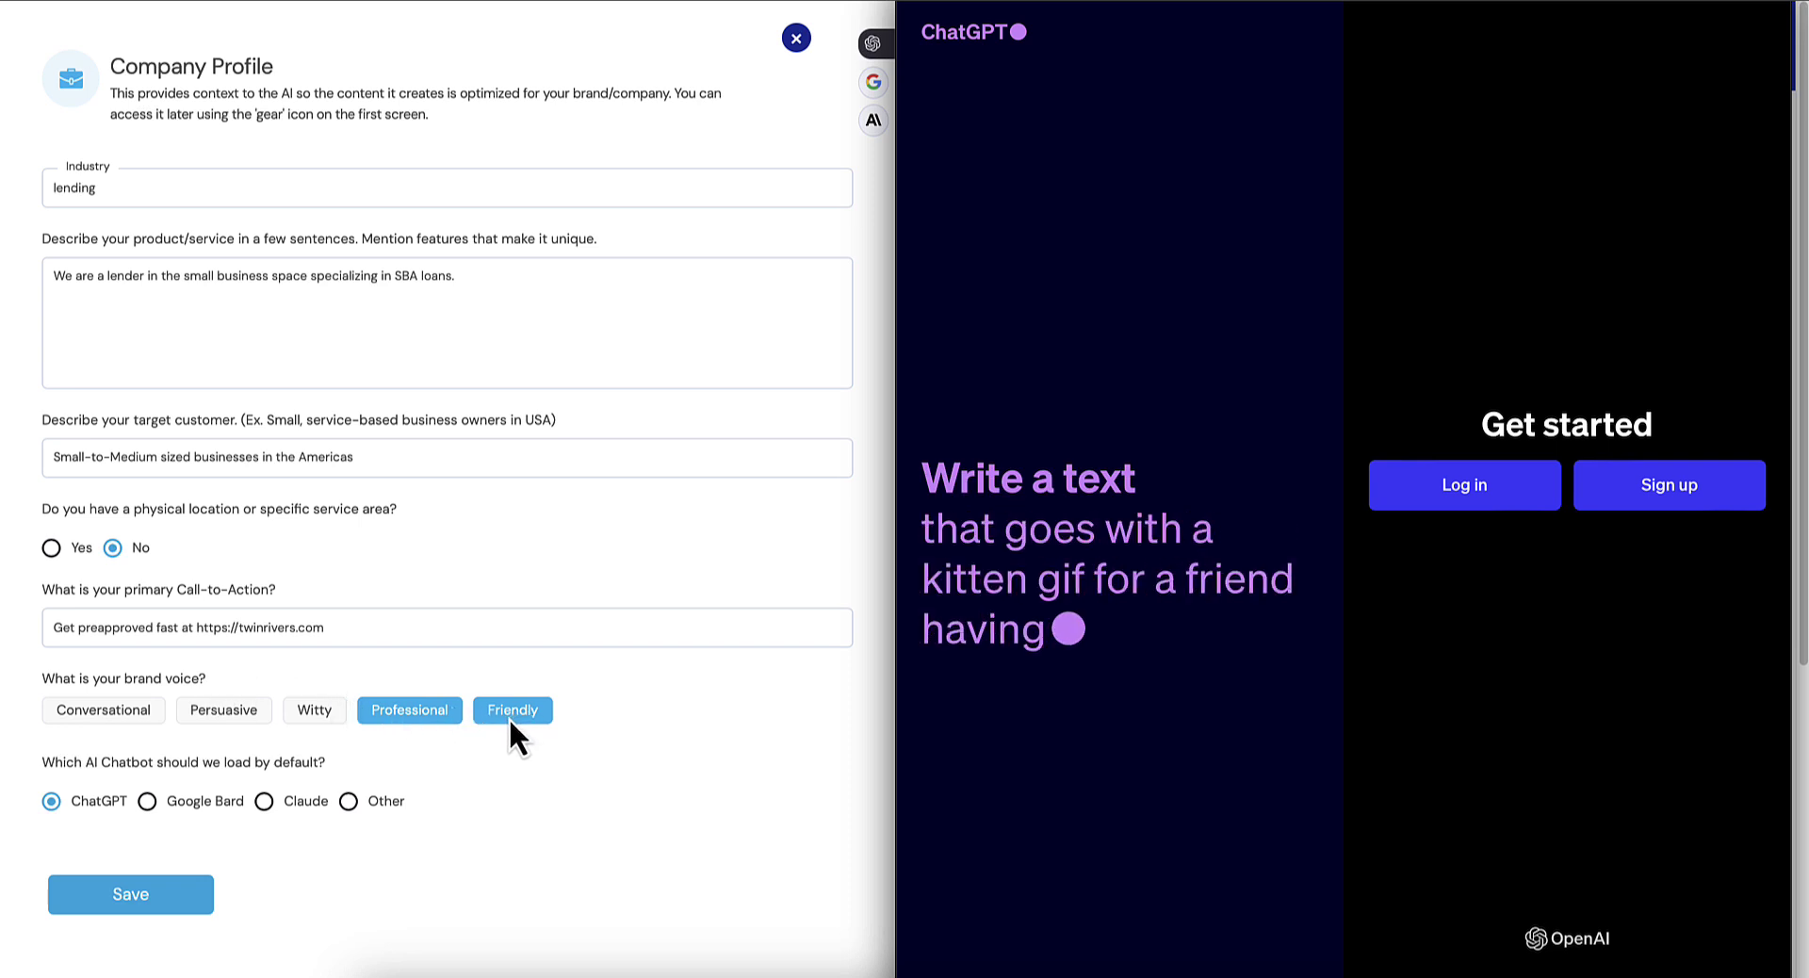
{"action": "left_click", "coordinate": [172, 905]}
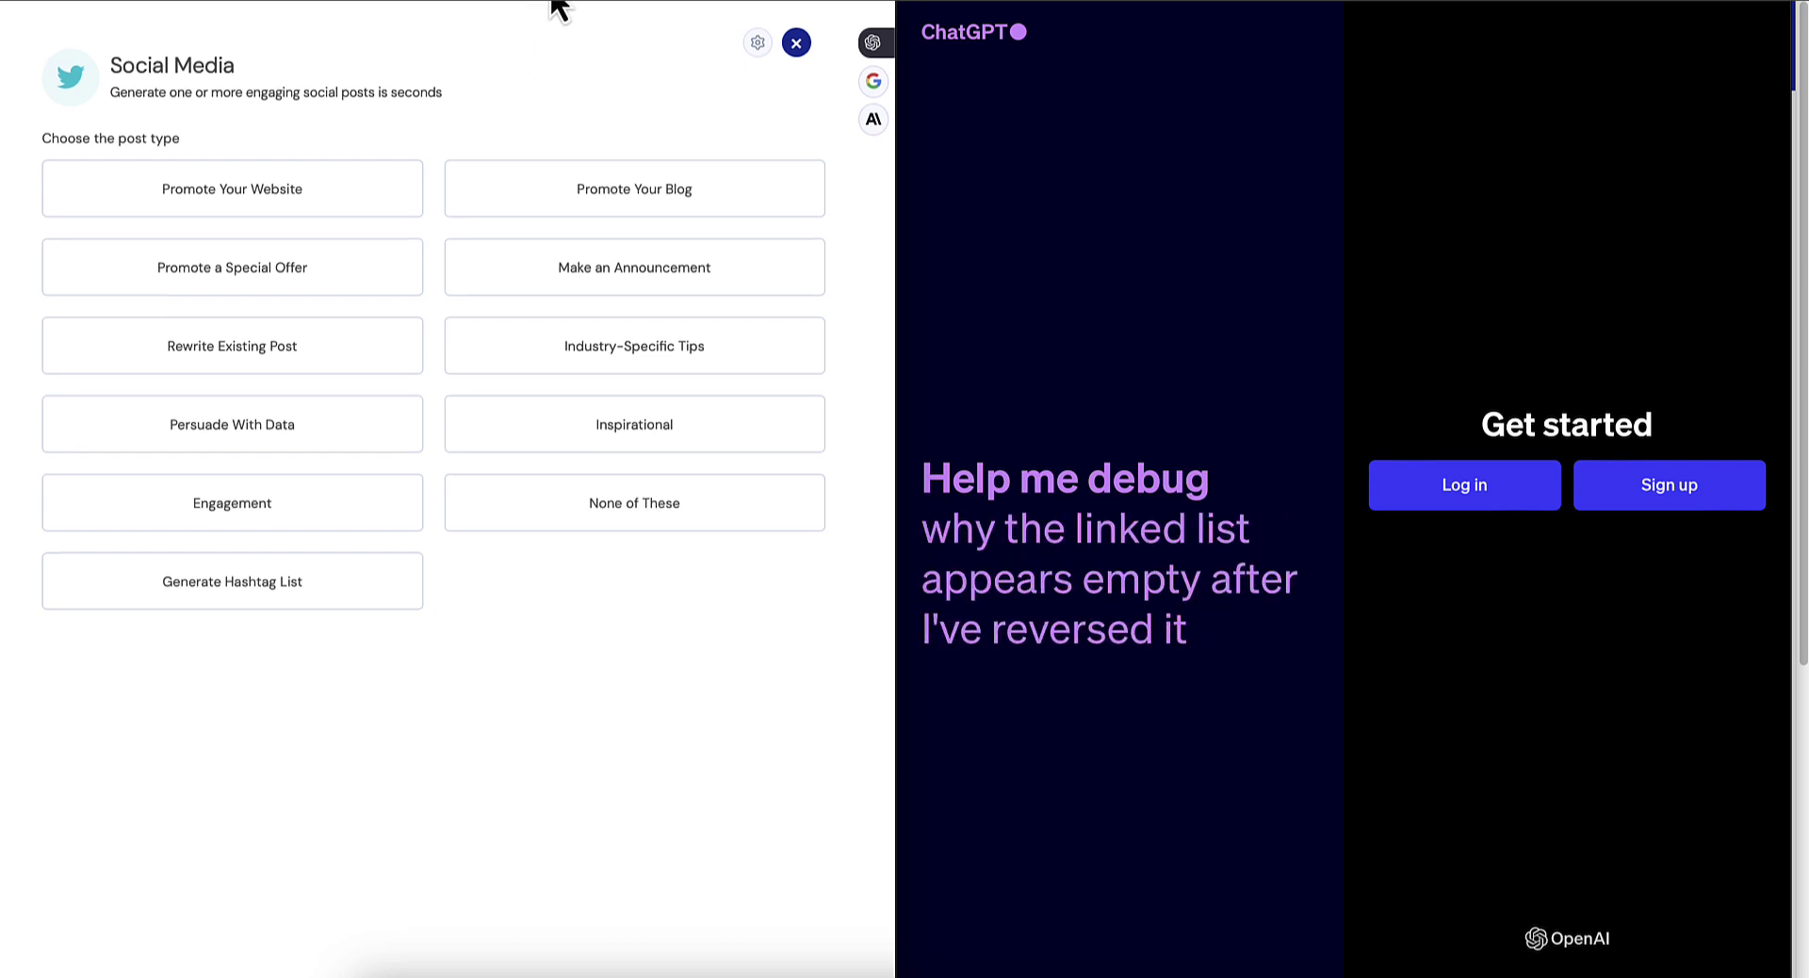
Switch the AI Writer to the SEO types, Step 1: SEO Audit through Step 5: Off-Page SEO
{"action": "scroll", "coordinate": [556, 7], "scroll_direction": "down", "scroll_amount": 1}
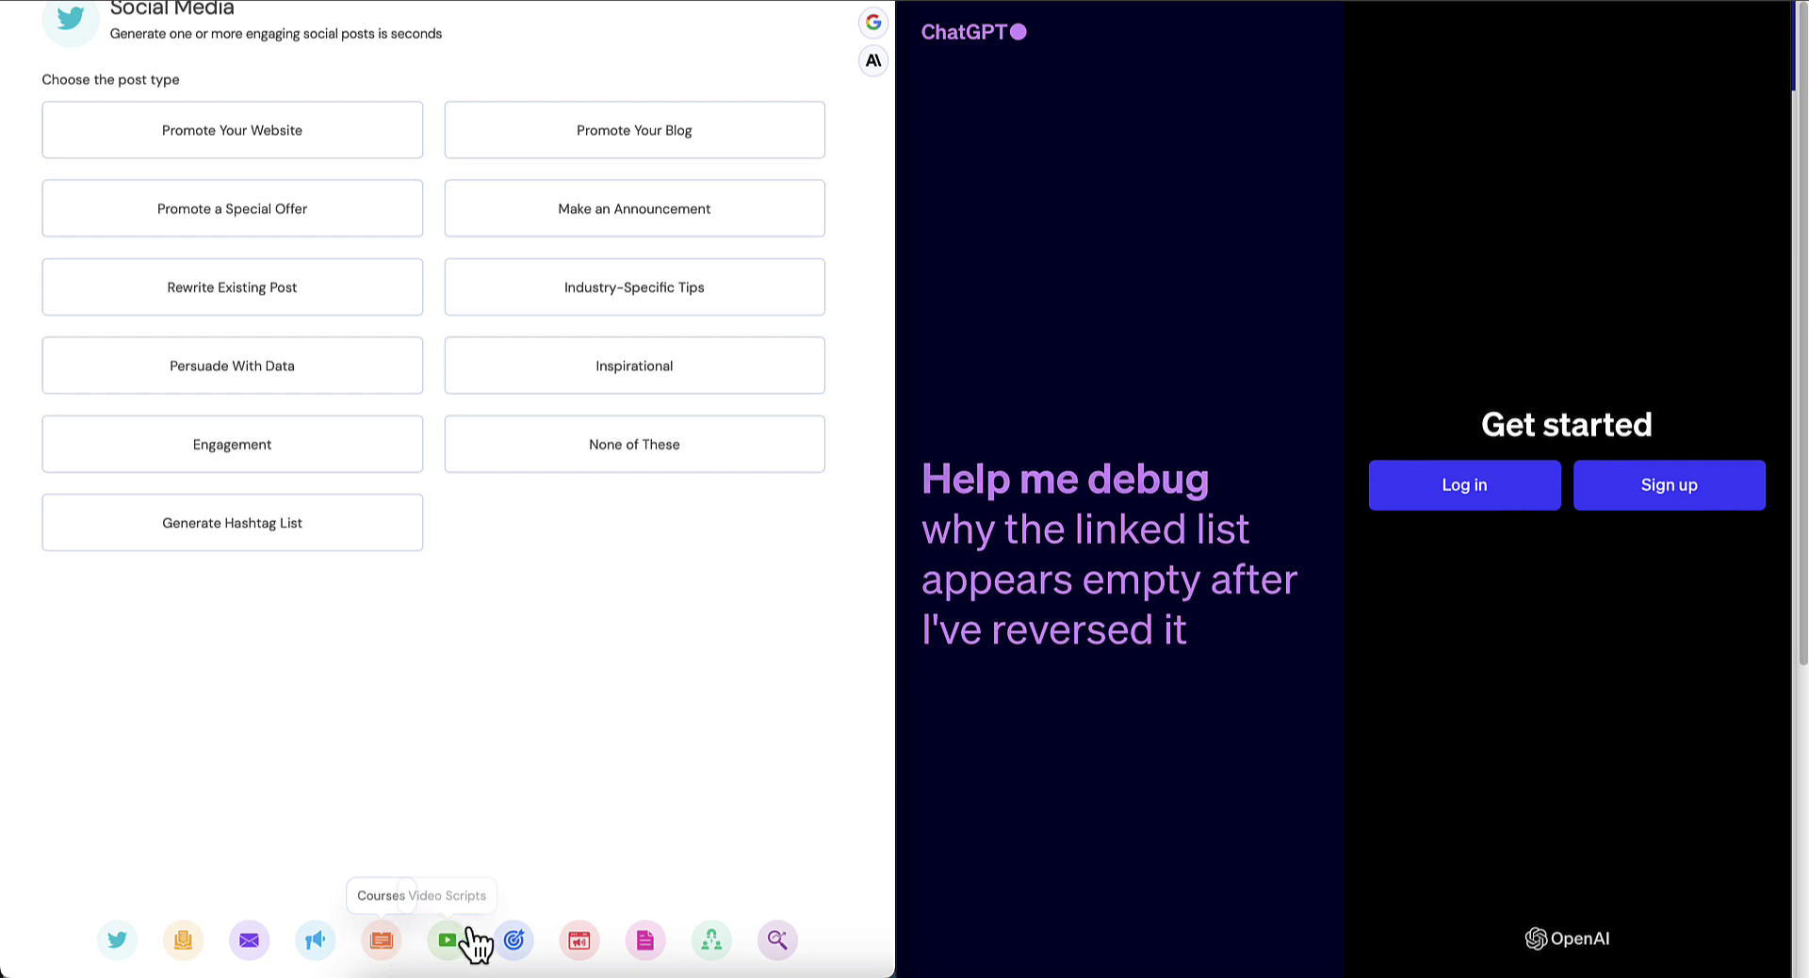
{"action": "left_click", "coordinate": [778, 942]}
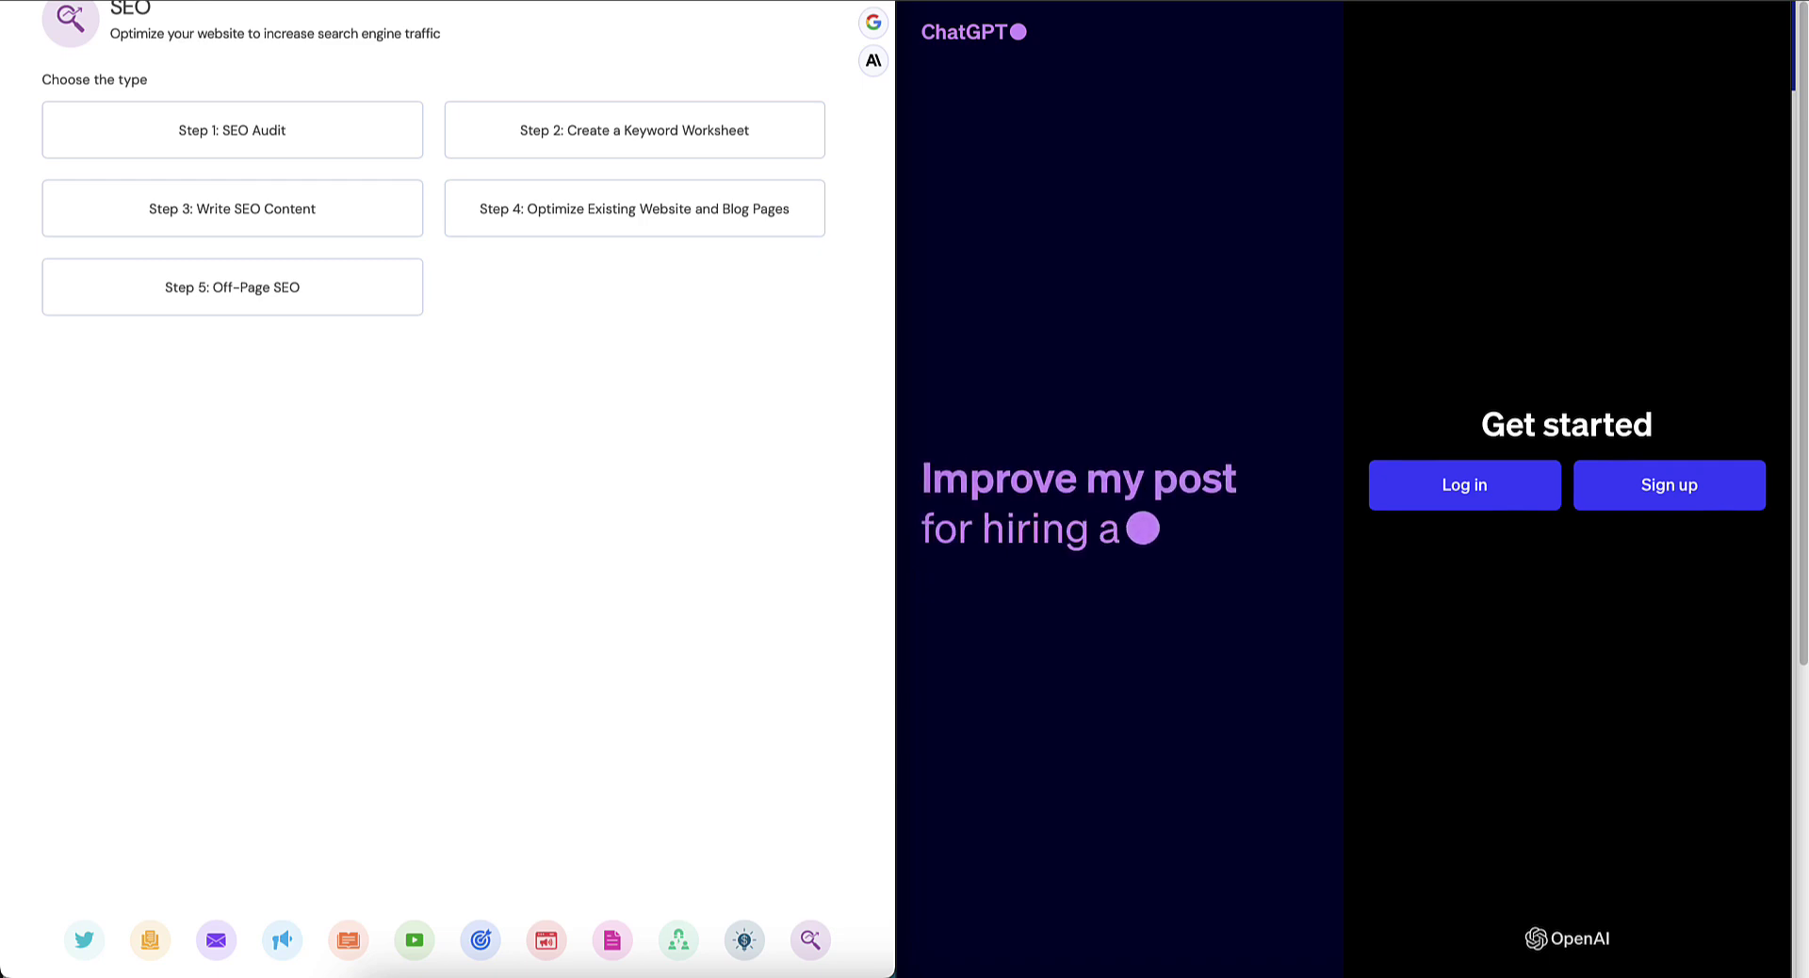
Close ChatGPT, then from the Publish composer's CTA list edit the 'Get preapproved fast' group
{"action": "left_click", "coordinate": [912, 13]}
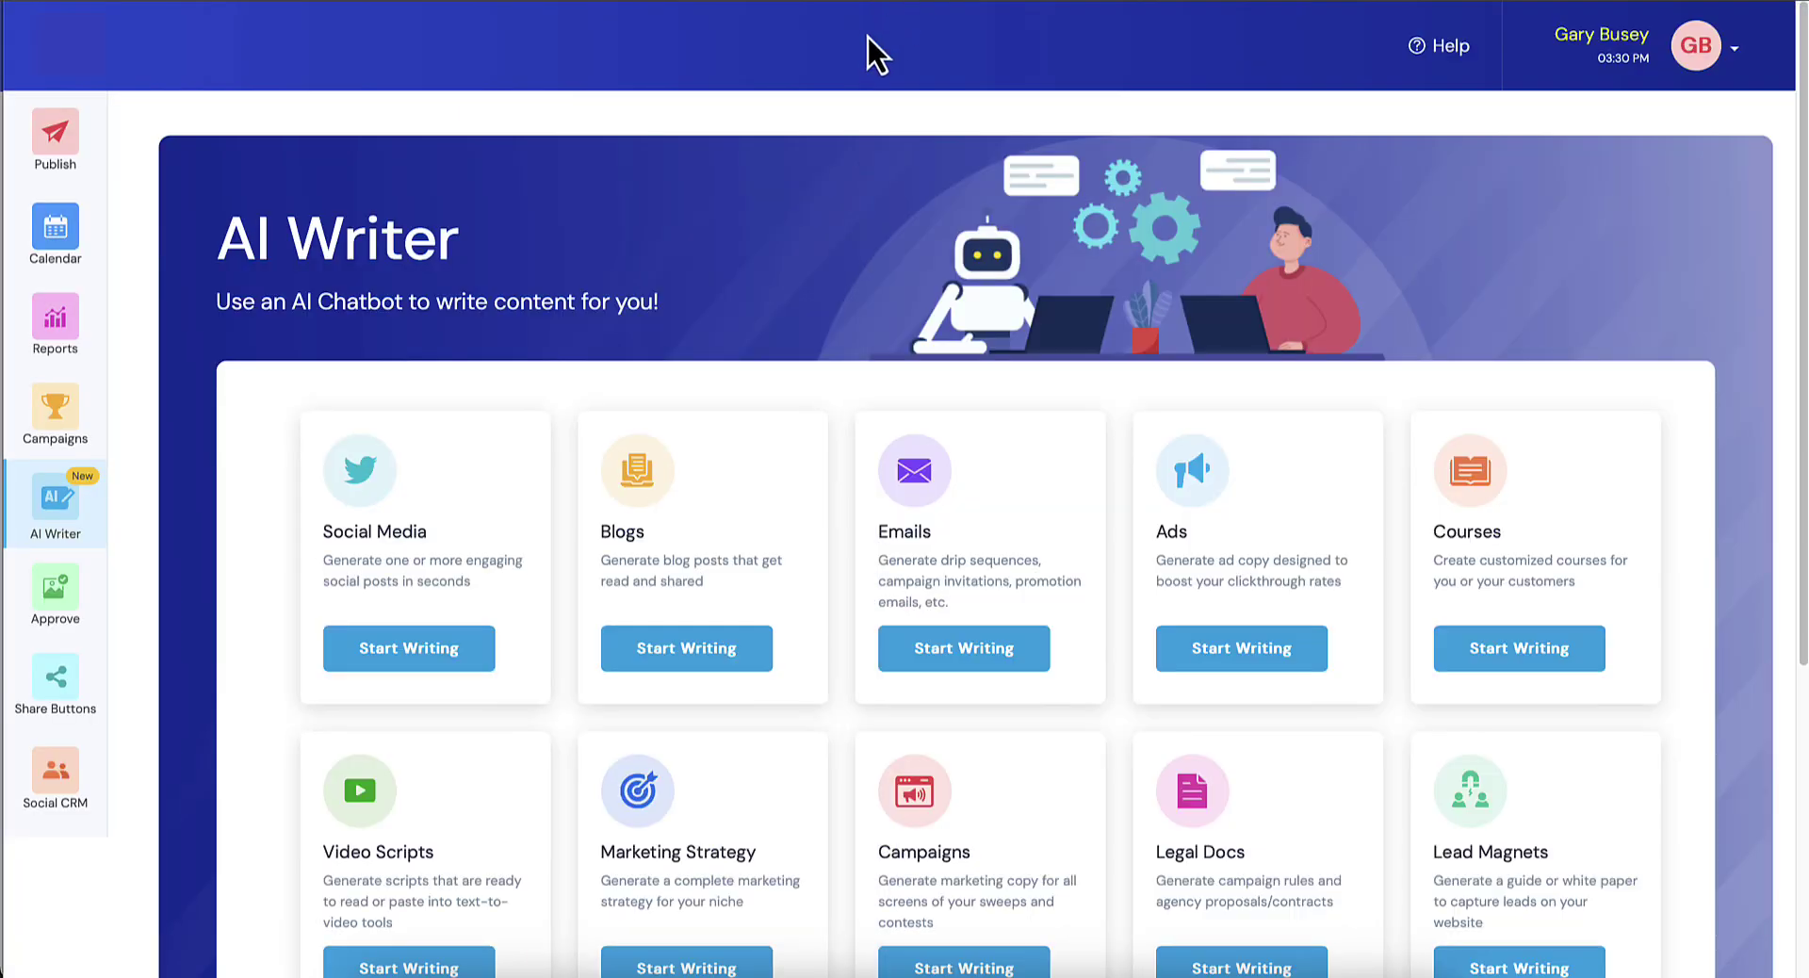
{"action": "left_click", "coordinate": [56, 127]}
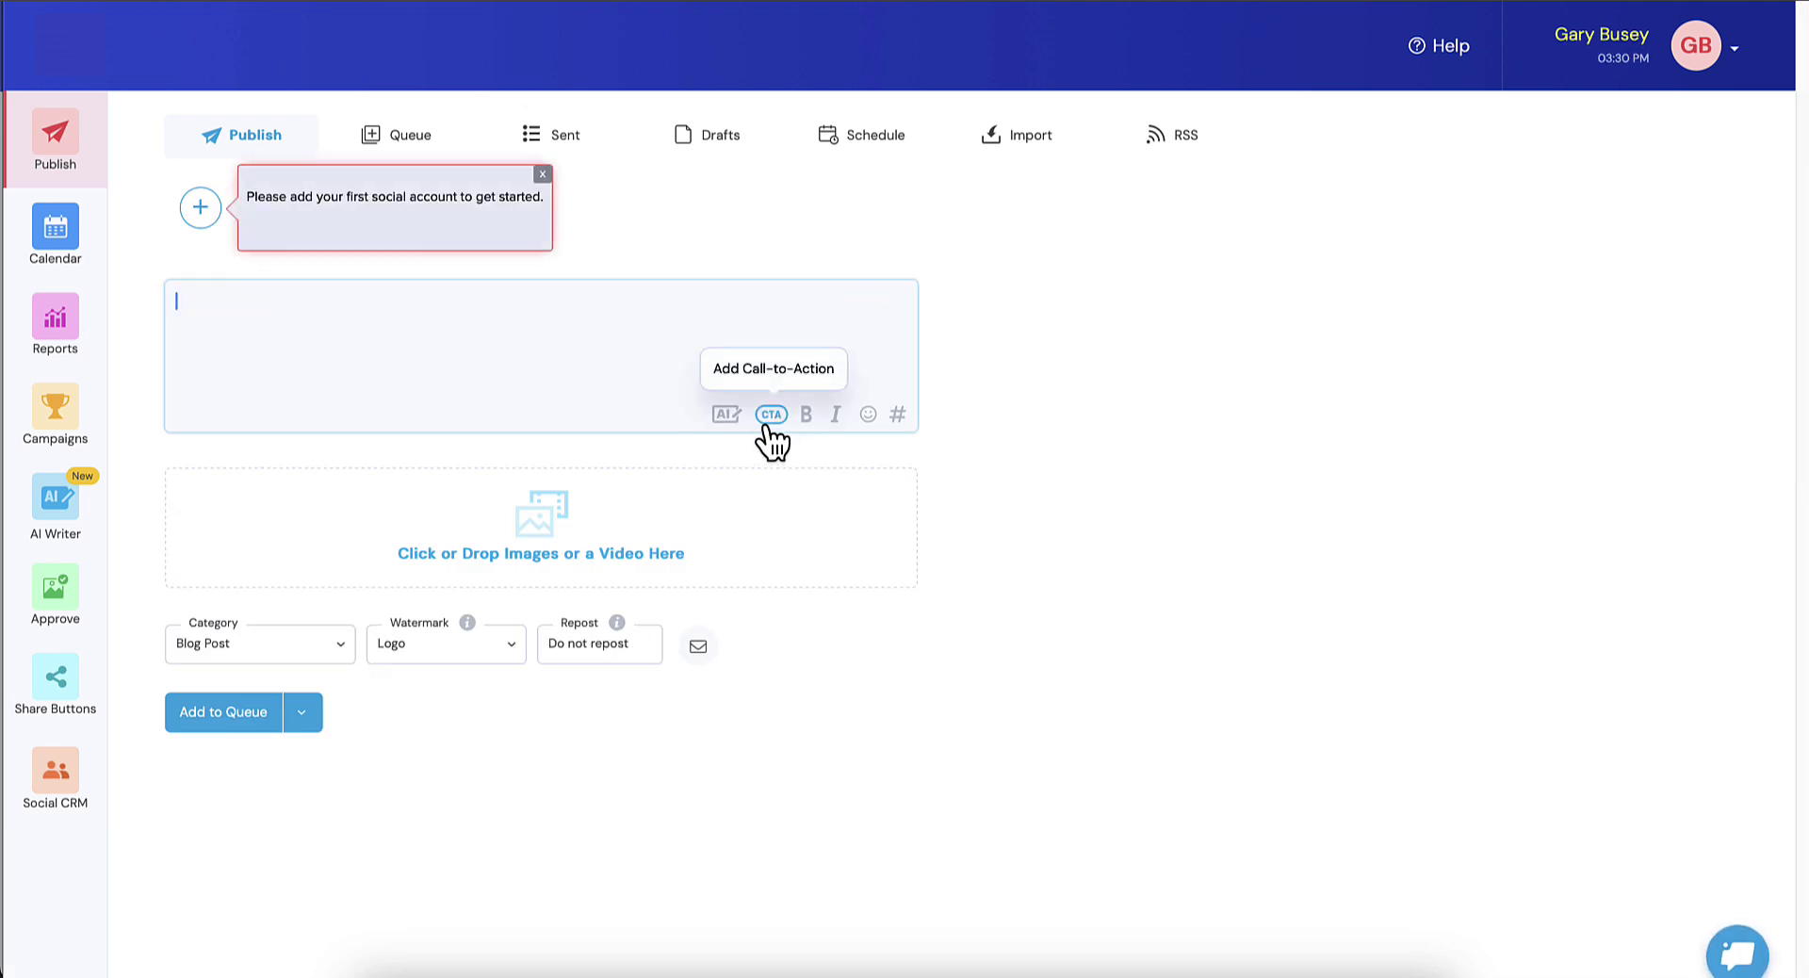
{"action": "left_click", "coordinate": [768, 420]}
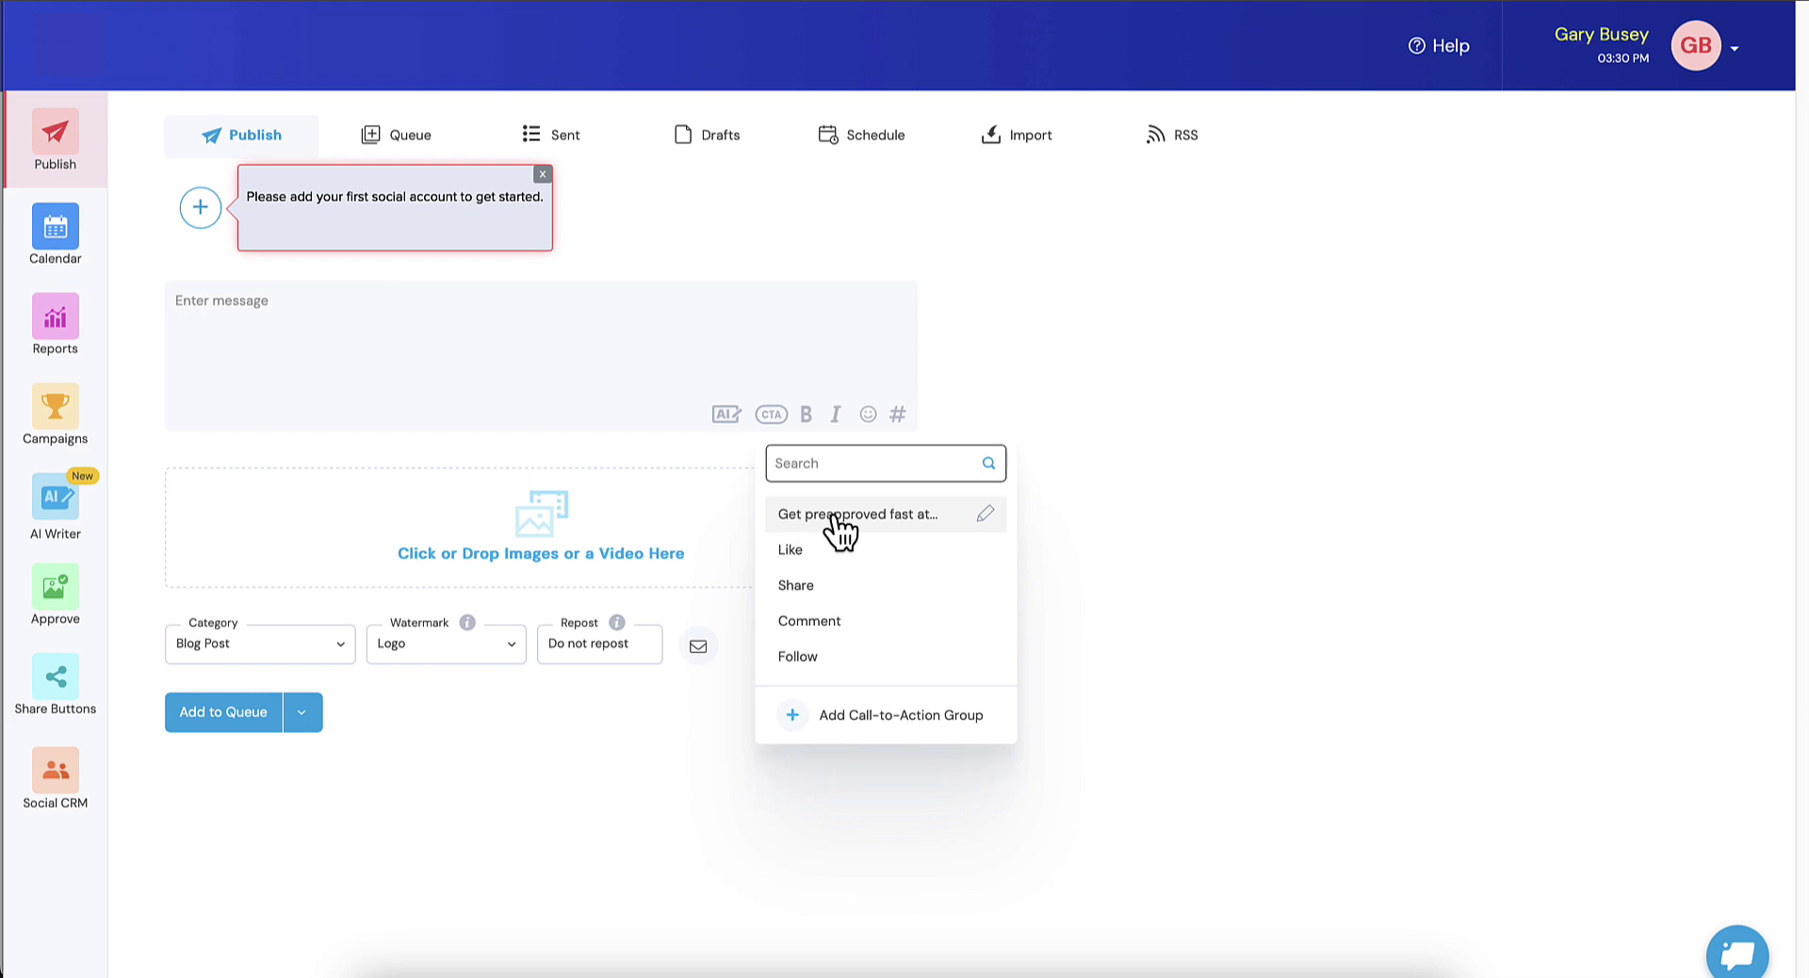
{"action": "left_click", "coordinate": [986, 514]}
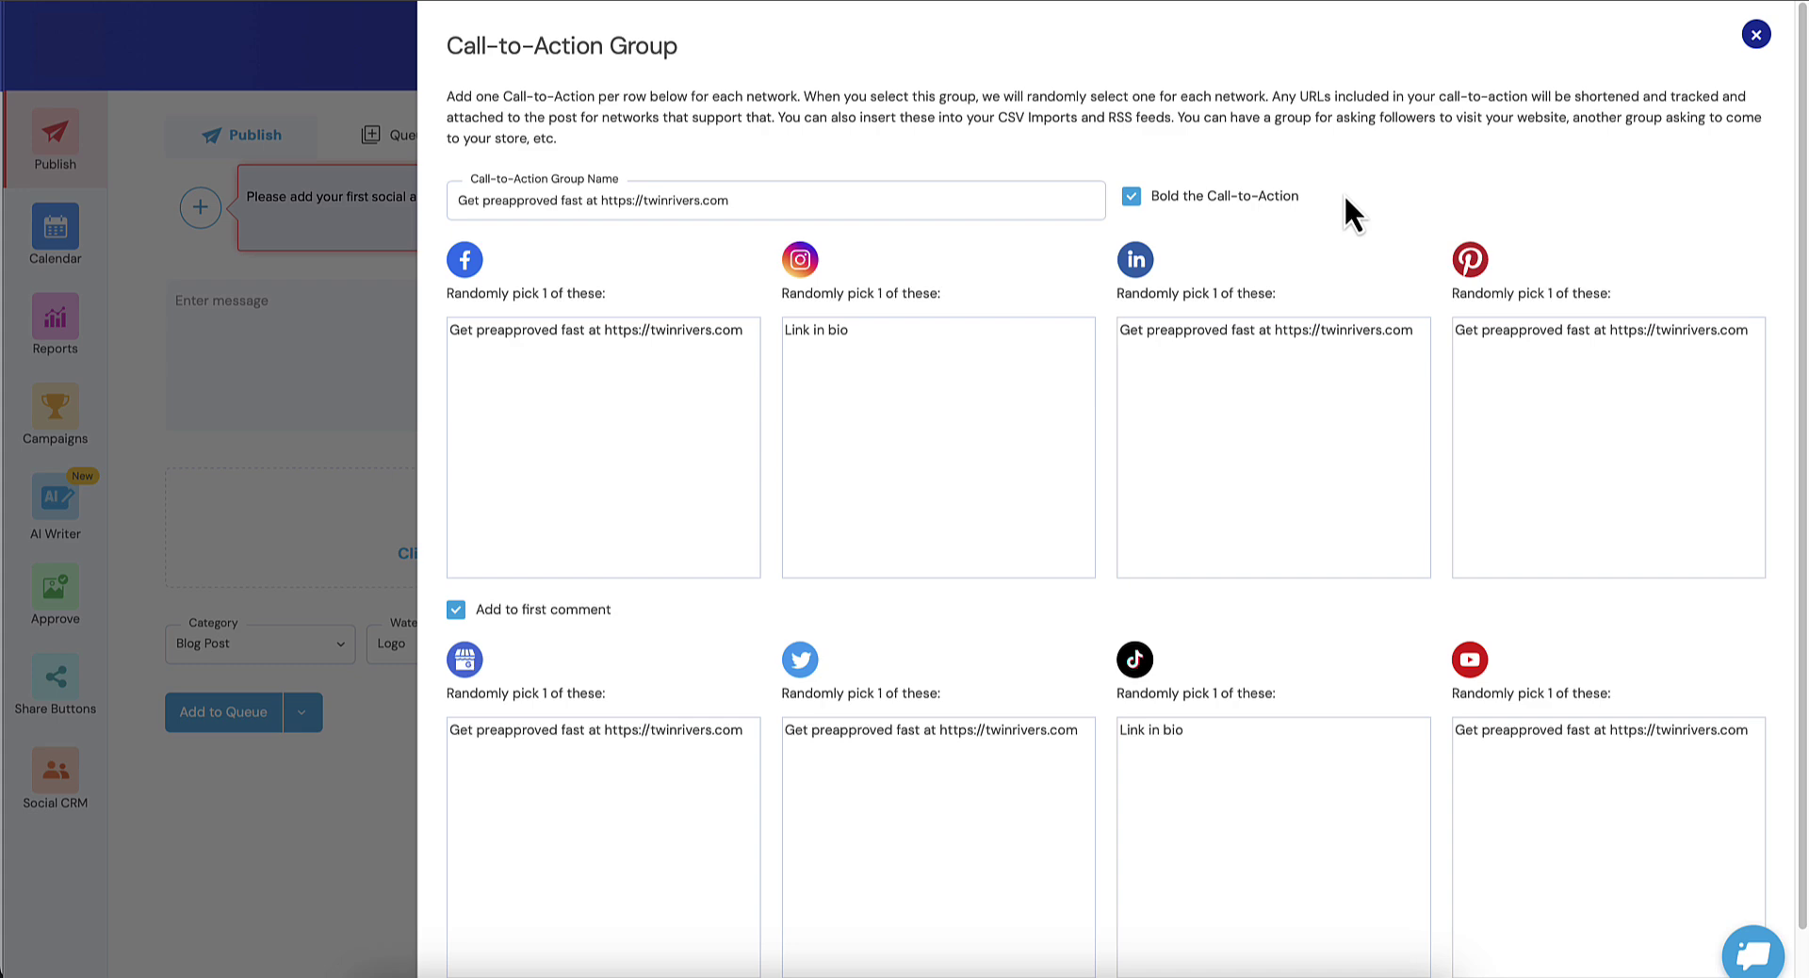
Close the Call-to-Action Group panel and go to the window showing Agency CRM Pricing Plans
{"action": "left_click", "coordinate": [298, 62]}
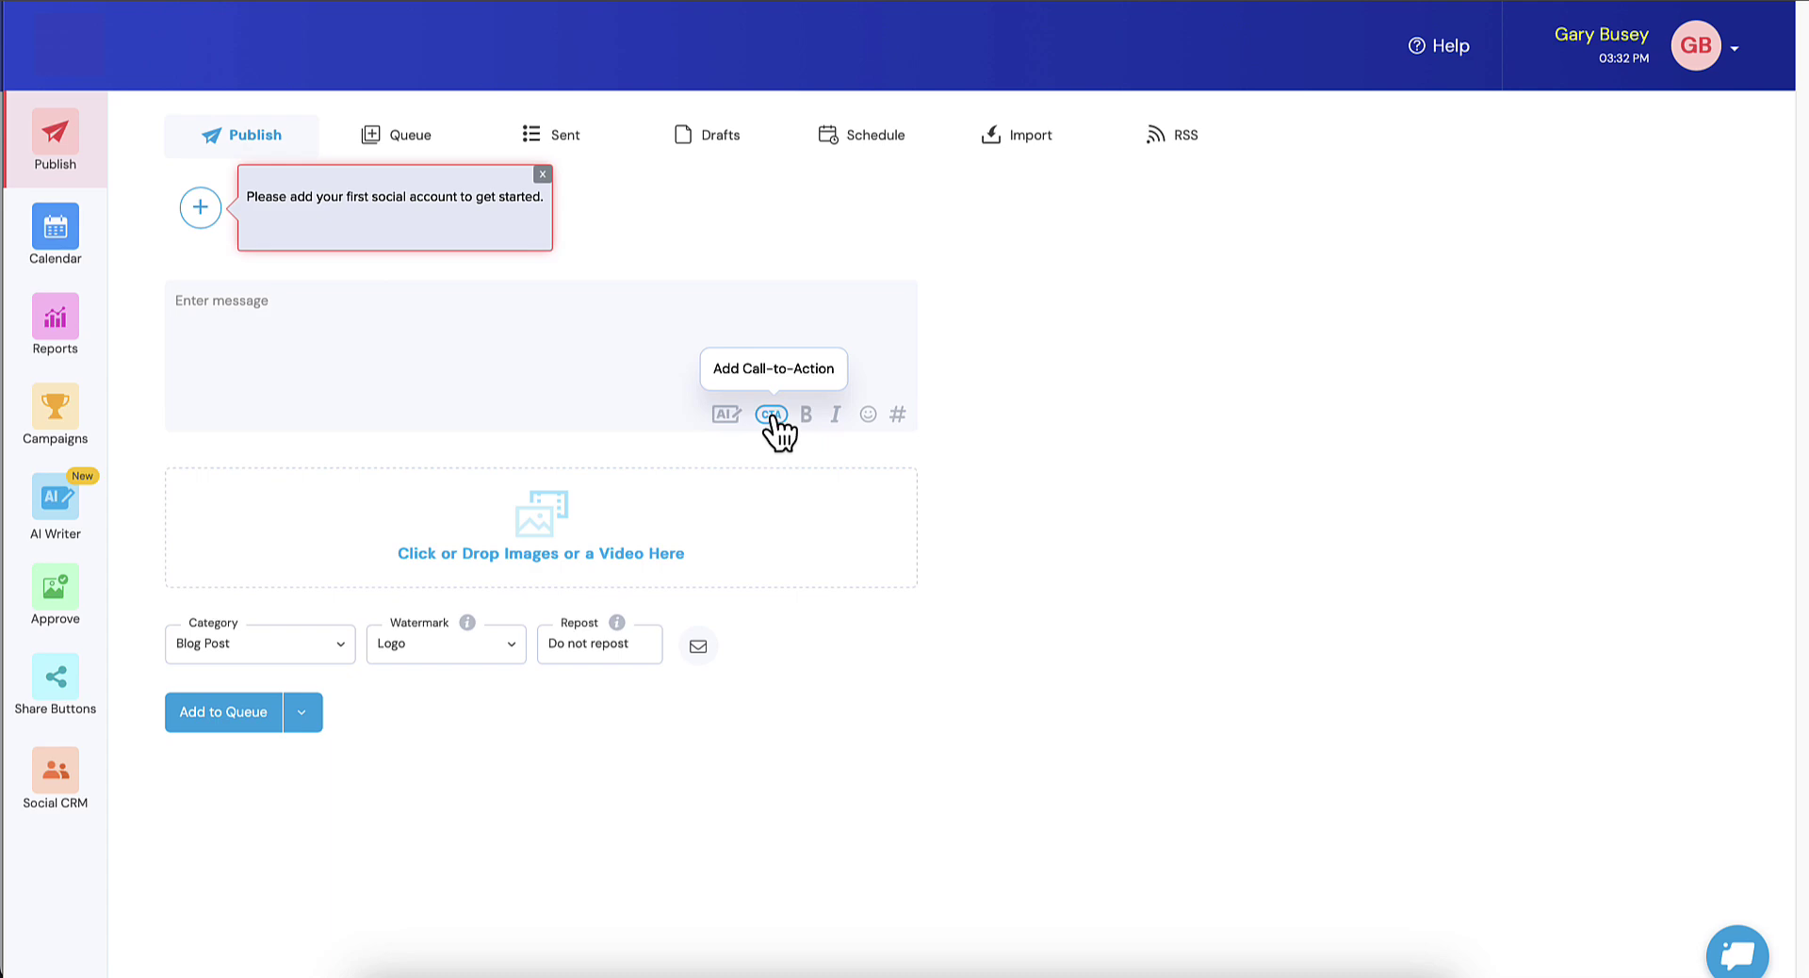
{"action": "left_click", "coordinate": [509, 969]}
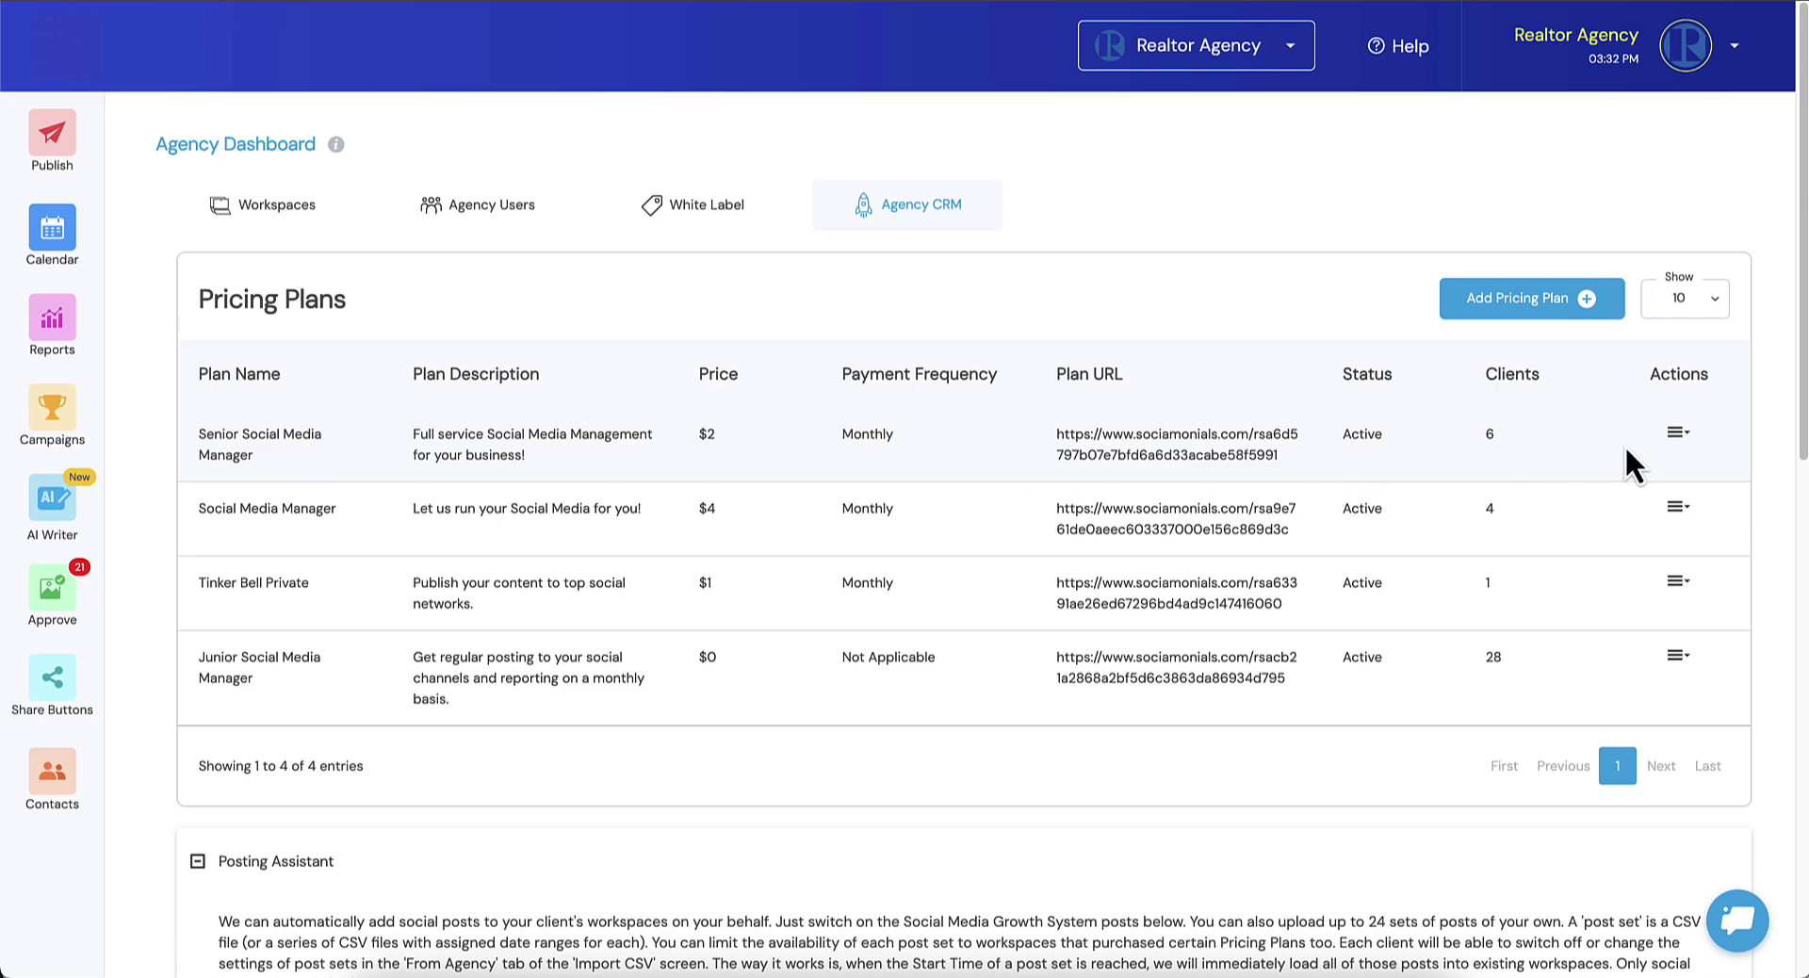
Edit the Senior Social Media Manager plan and expand its Workspace Defaults section
{"action": "left_click", "coordinate": [1675, 434]}
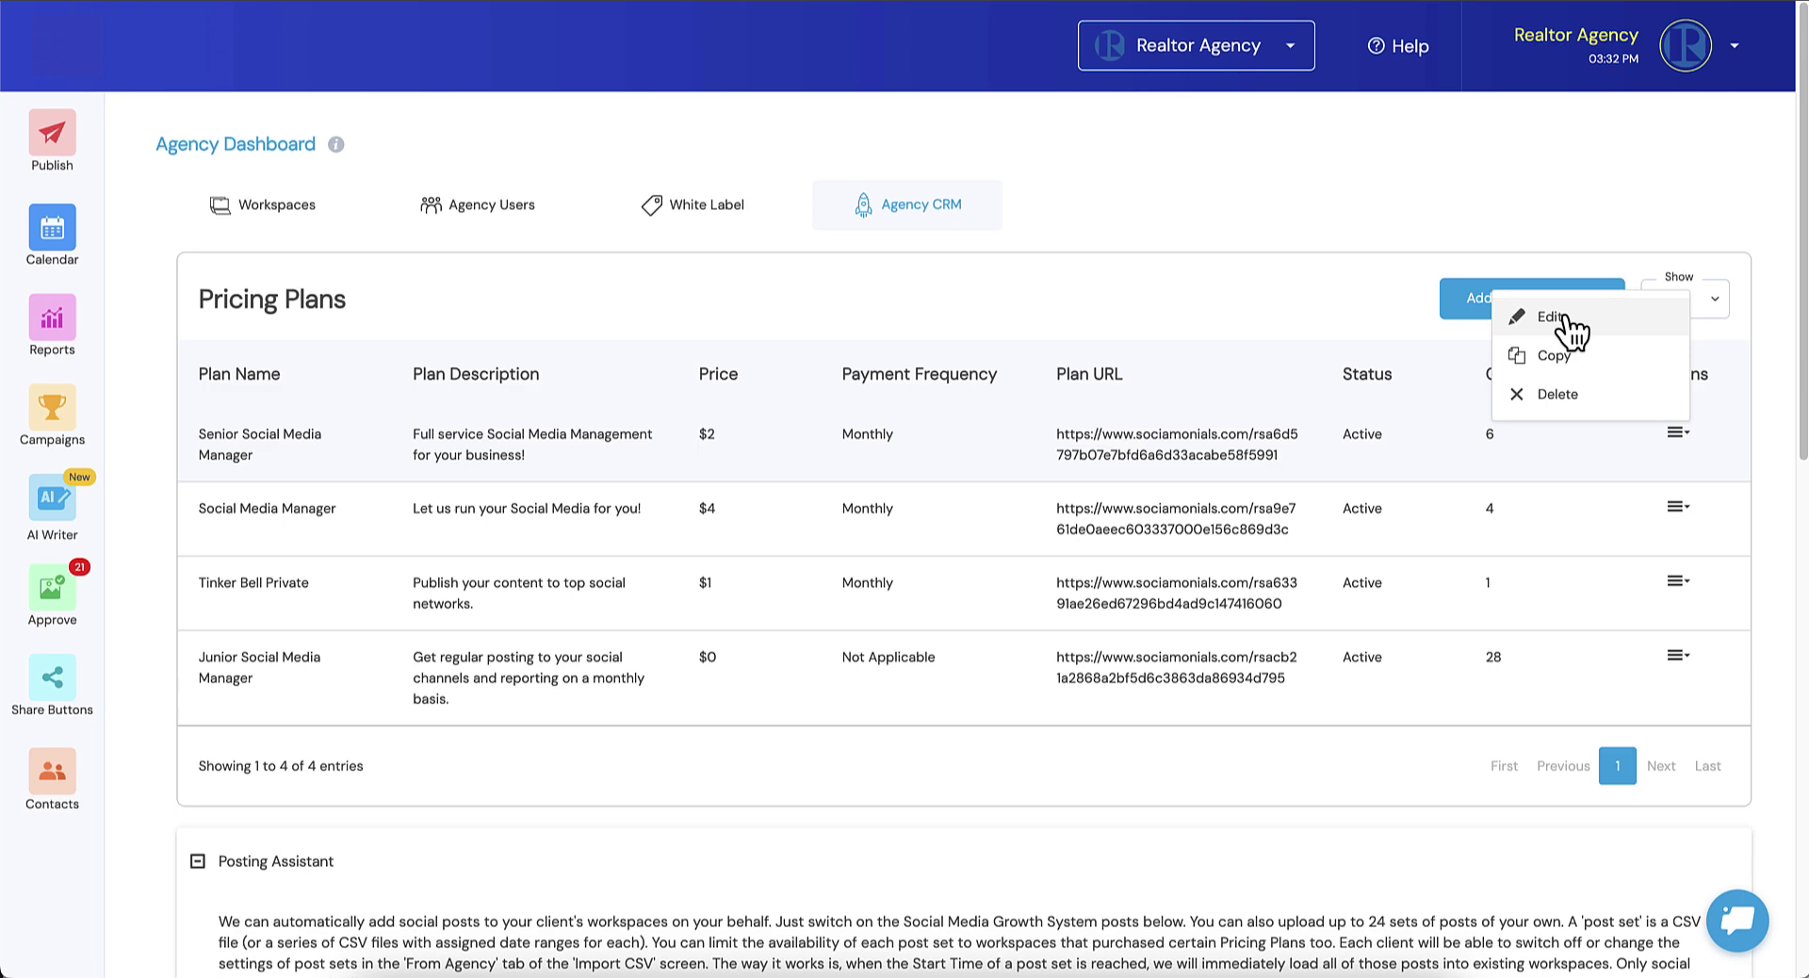
{"action": "left_click", "coordinate": [1212, 286]}
{"action": "scroll", "coordinate": [884, 513], "scroll_direction": "down", "scroll_amount": 12}
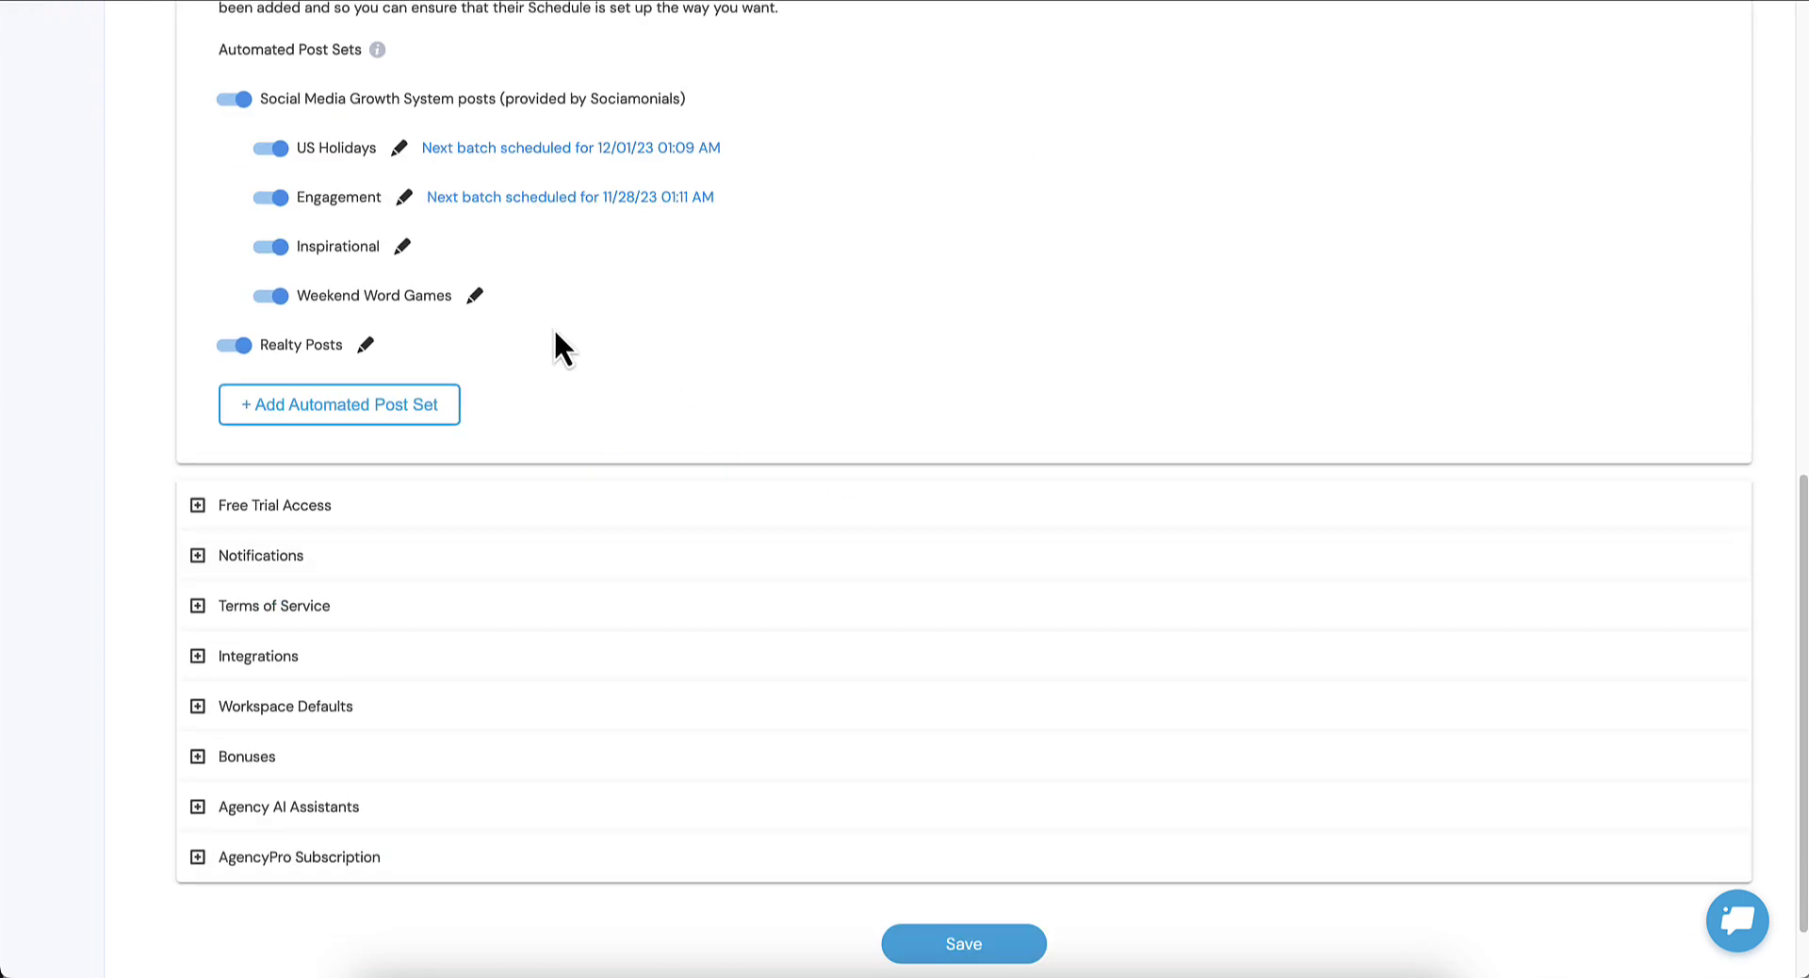
{"action": "scroll", "coordinate": [554, 345], "scroll_direction": "down", "scroll_amount": 1}
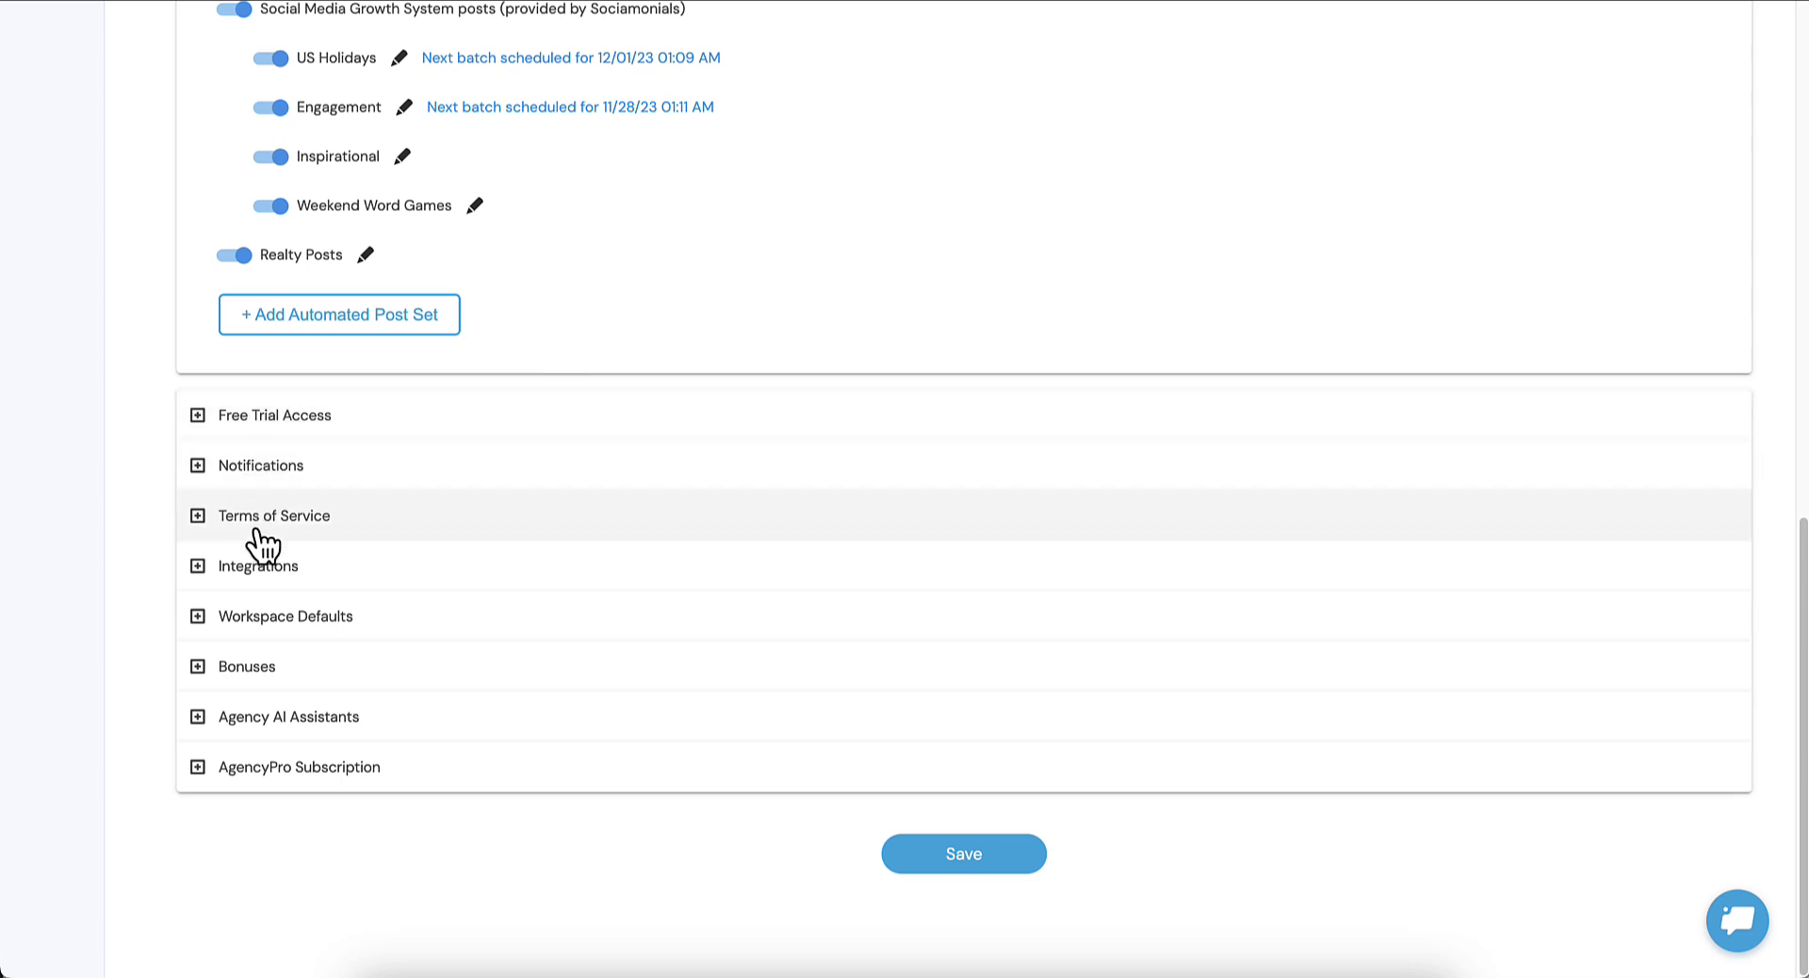
{"action": "left_click", "coordinate": [266, 618]}
{"action": "scroll", "coordinate": [1009, 405], "scroll_direction": "up", "scroll_amount": 5}
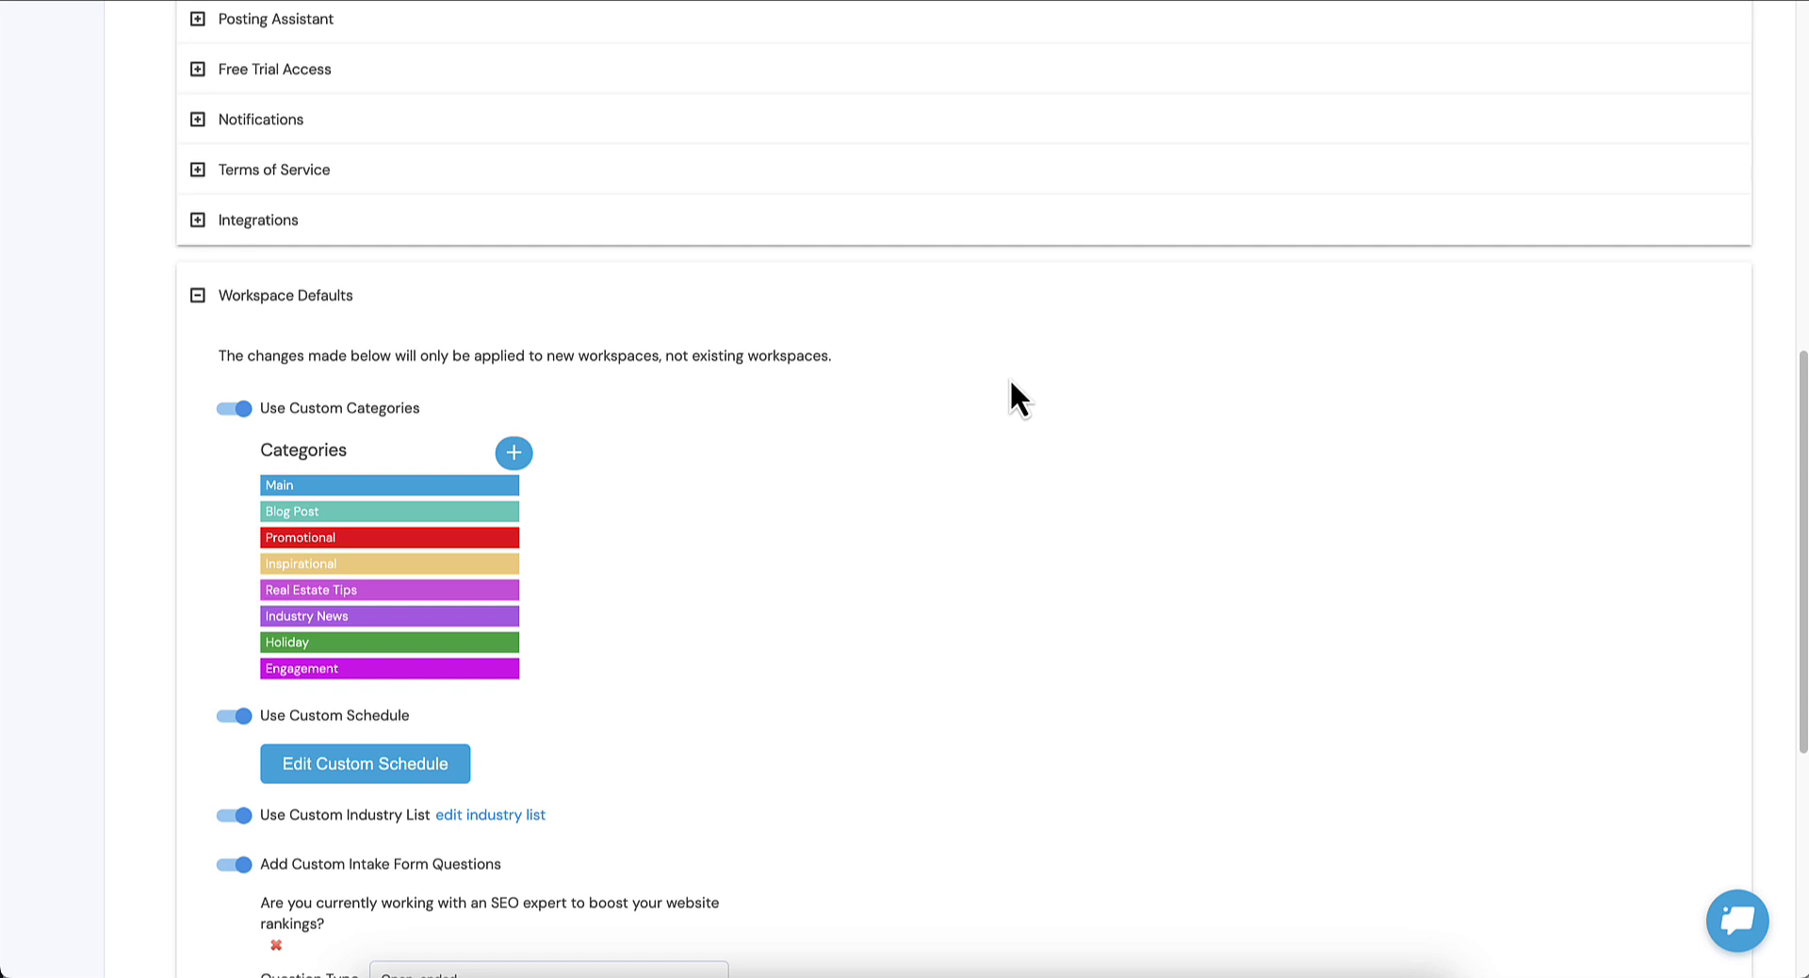
Try the Multiple choice and Yes/No options for the new intake question's type
{"action": "scroll", "coordinate": [1010, 376], "scroll_direction": "down", "scroll_amount": 1}
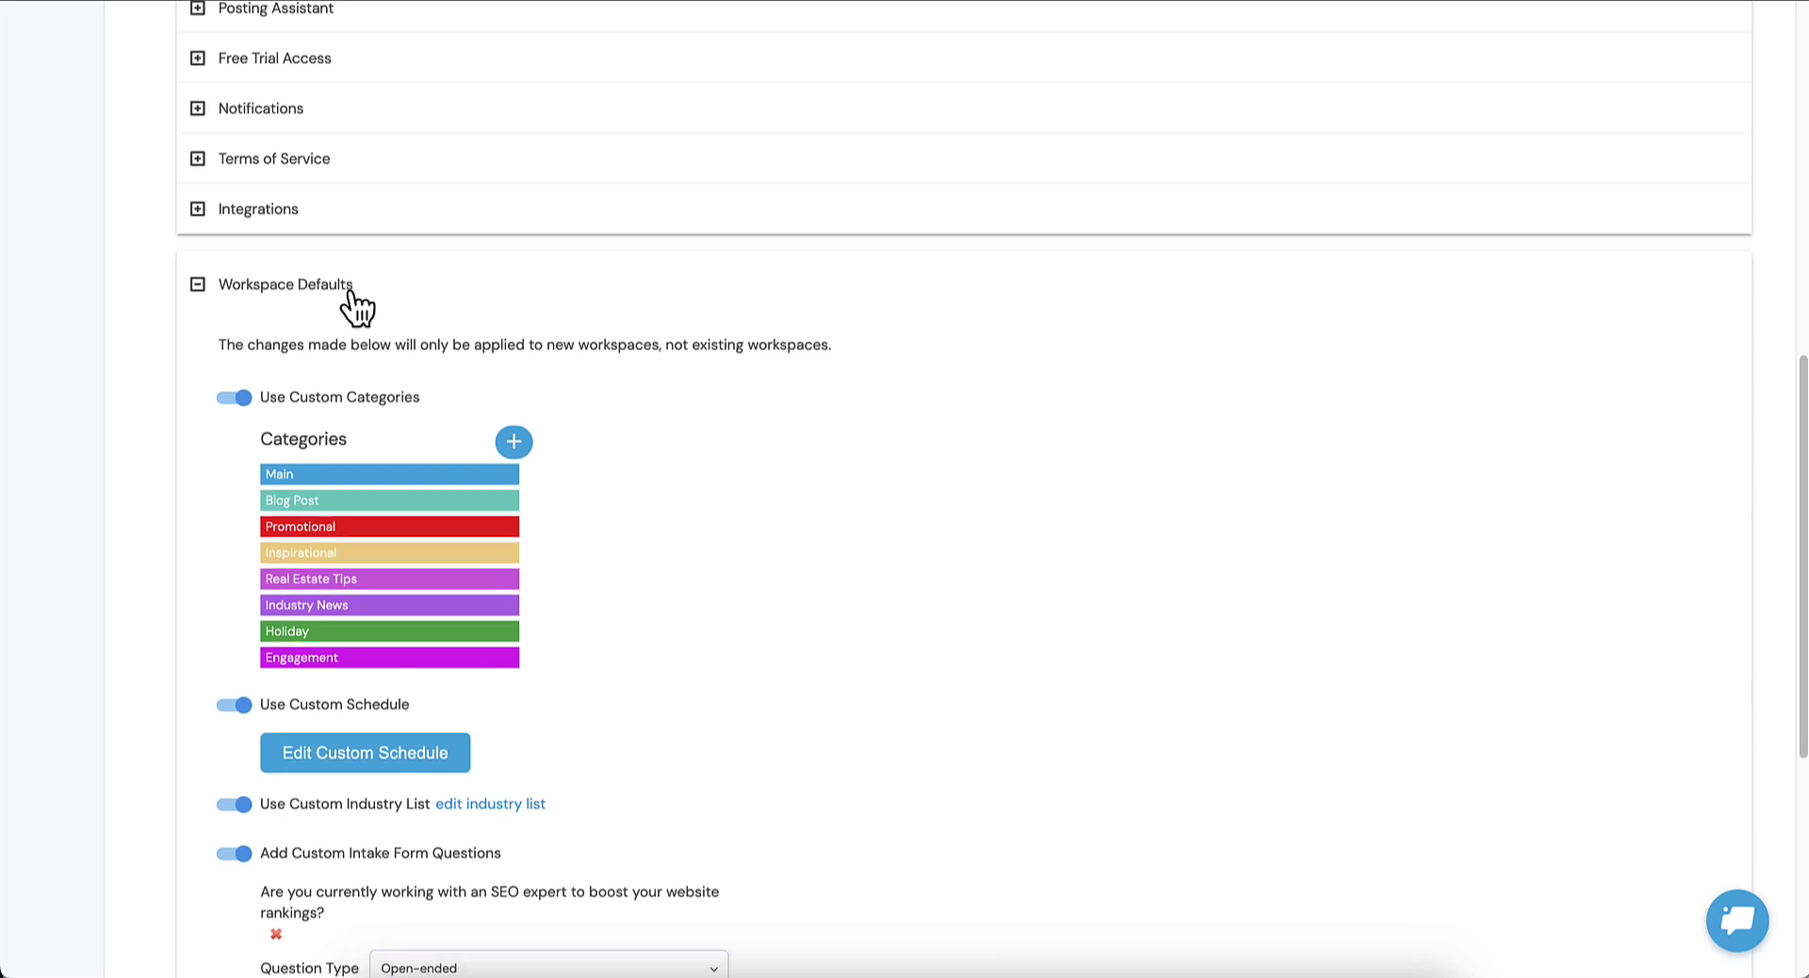
{"action": "scroll", "coordinate": [349, 294], "scroll_direction": "down", "scroll_amount": 5}
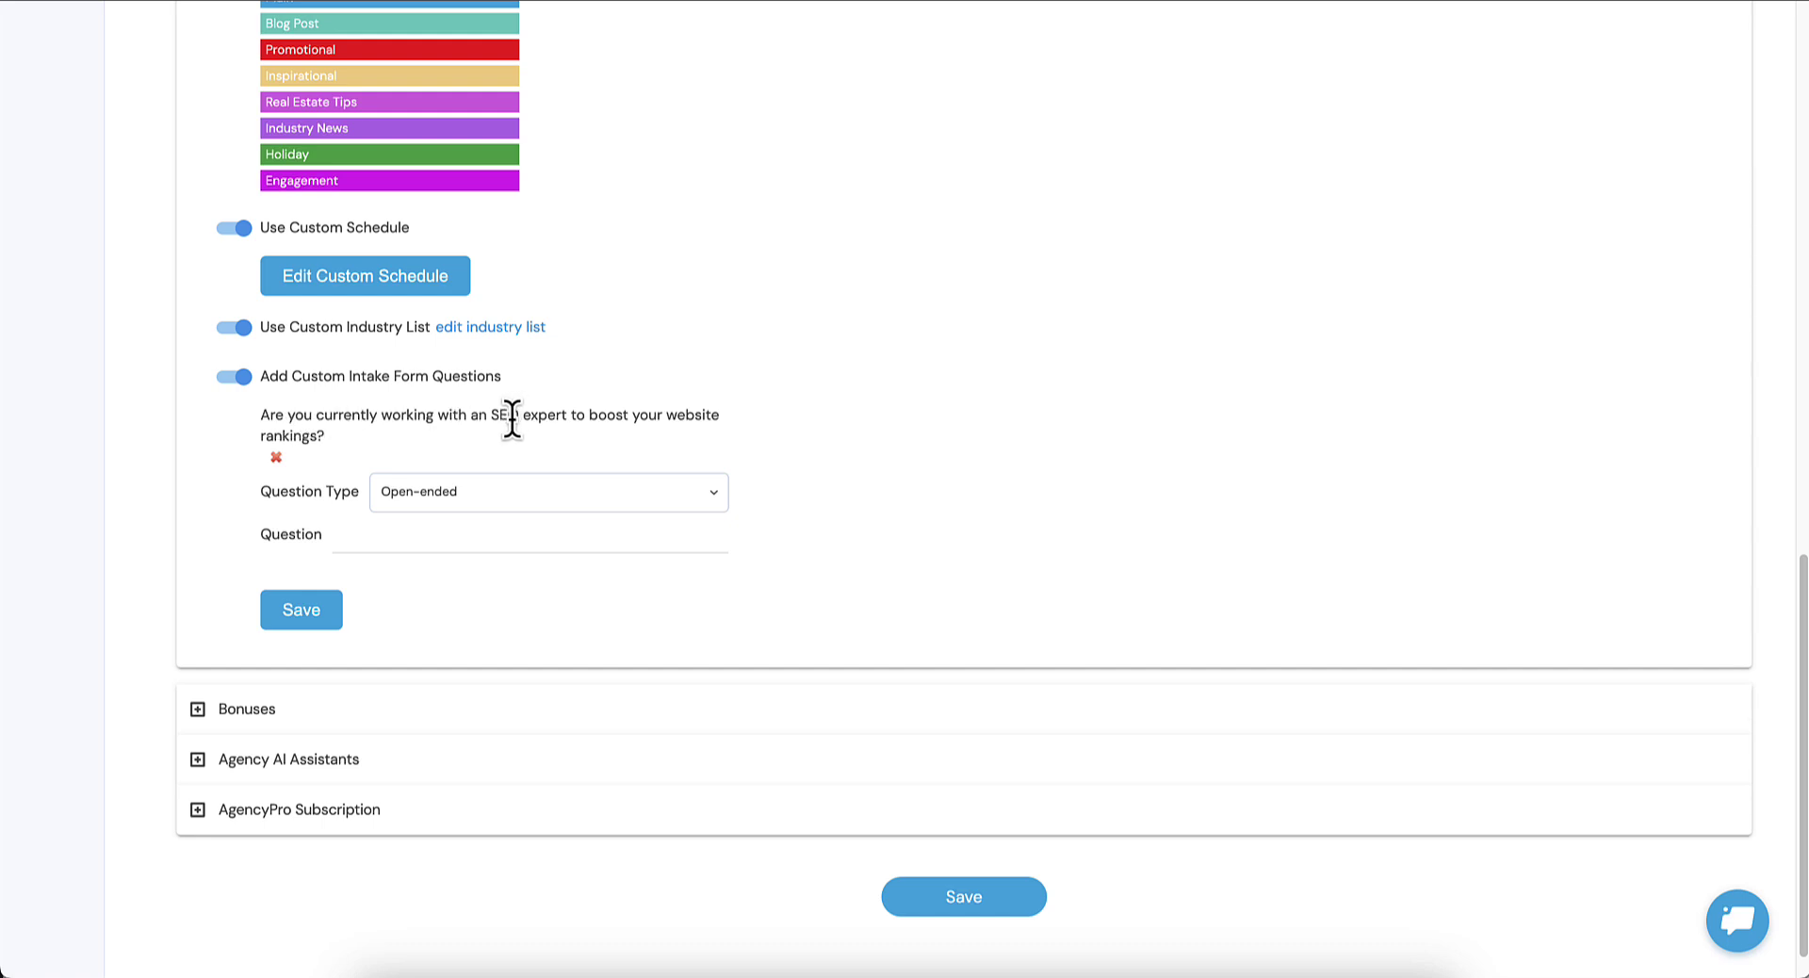
{"action": "left_click", "coordinate": [426, 500]}
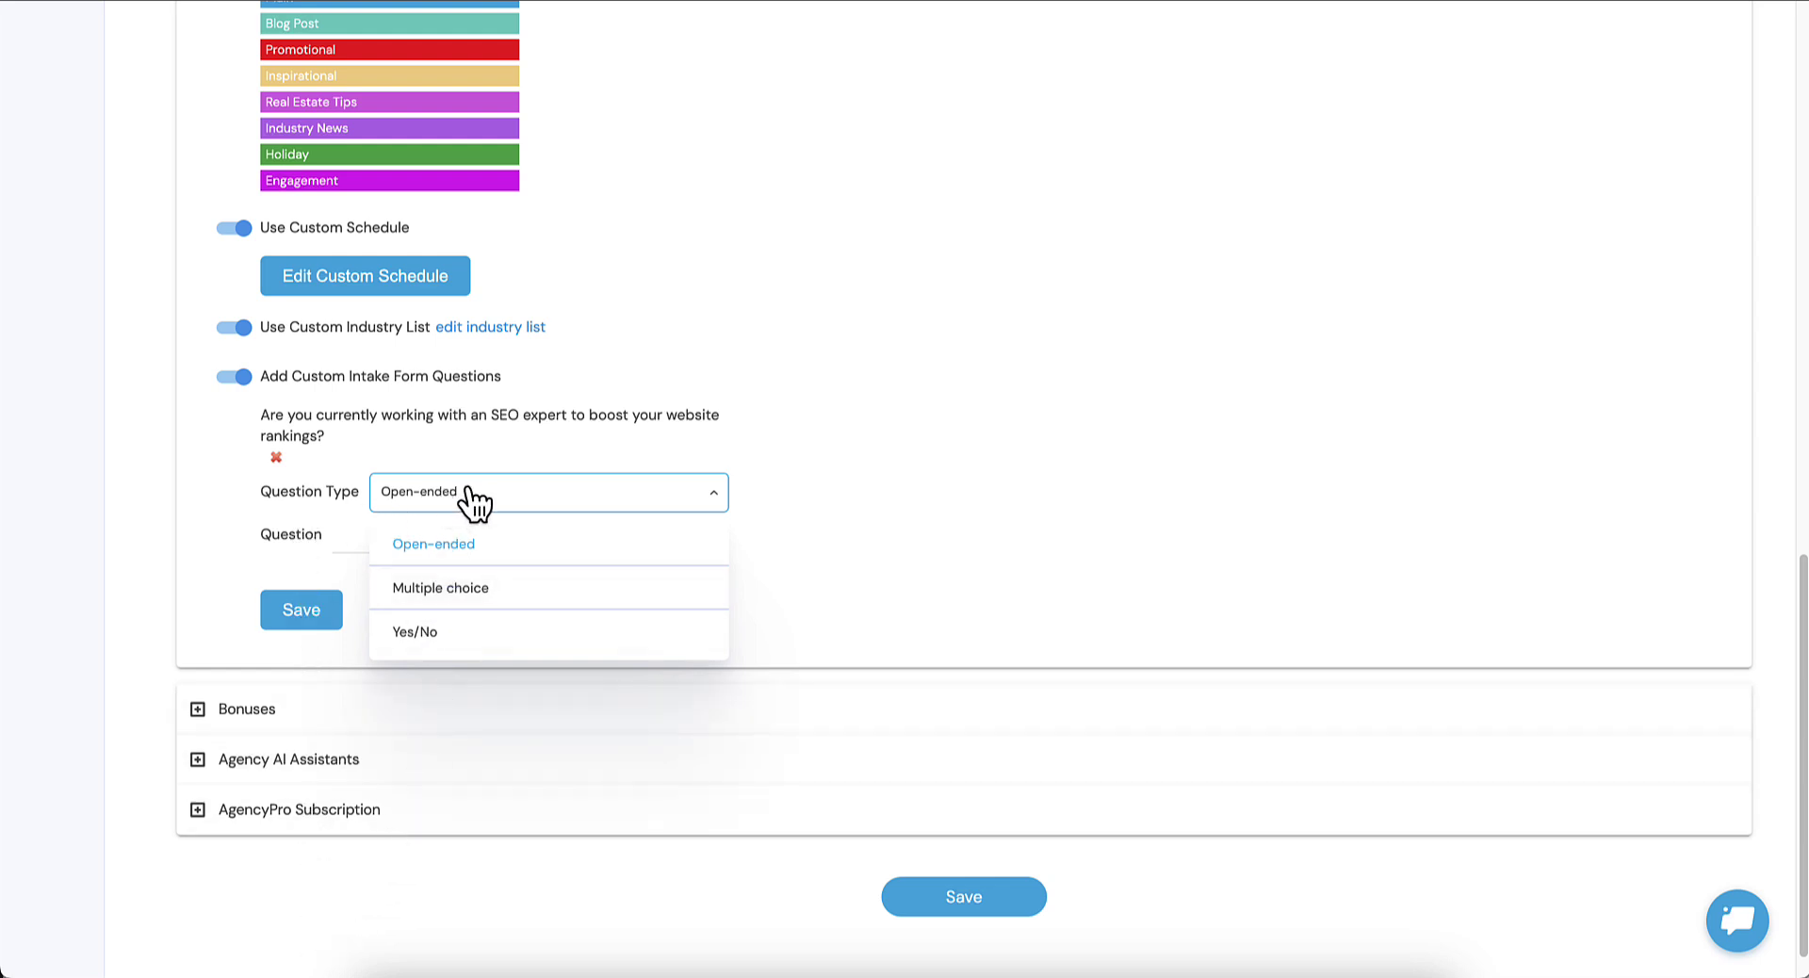
{"action": "left_click", "coordinate": [433, 591]}
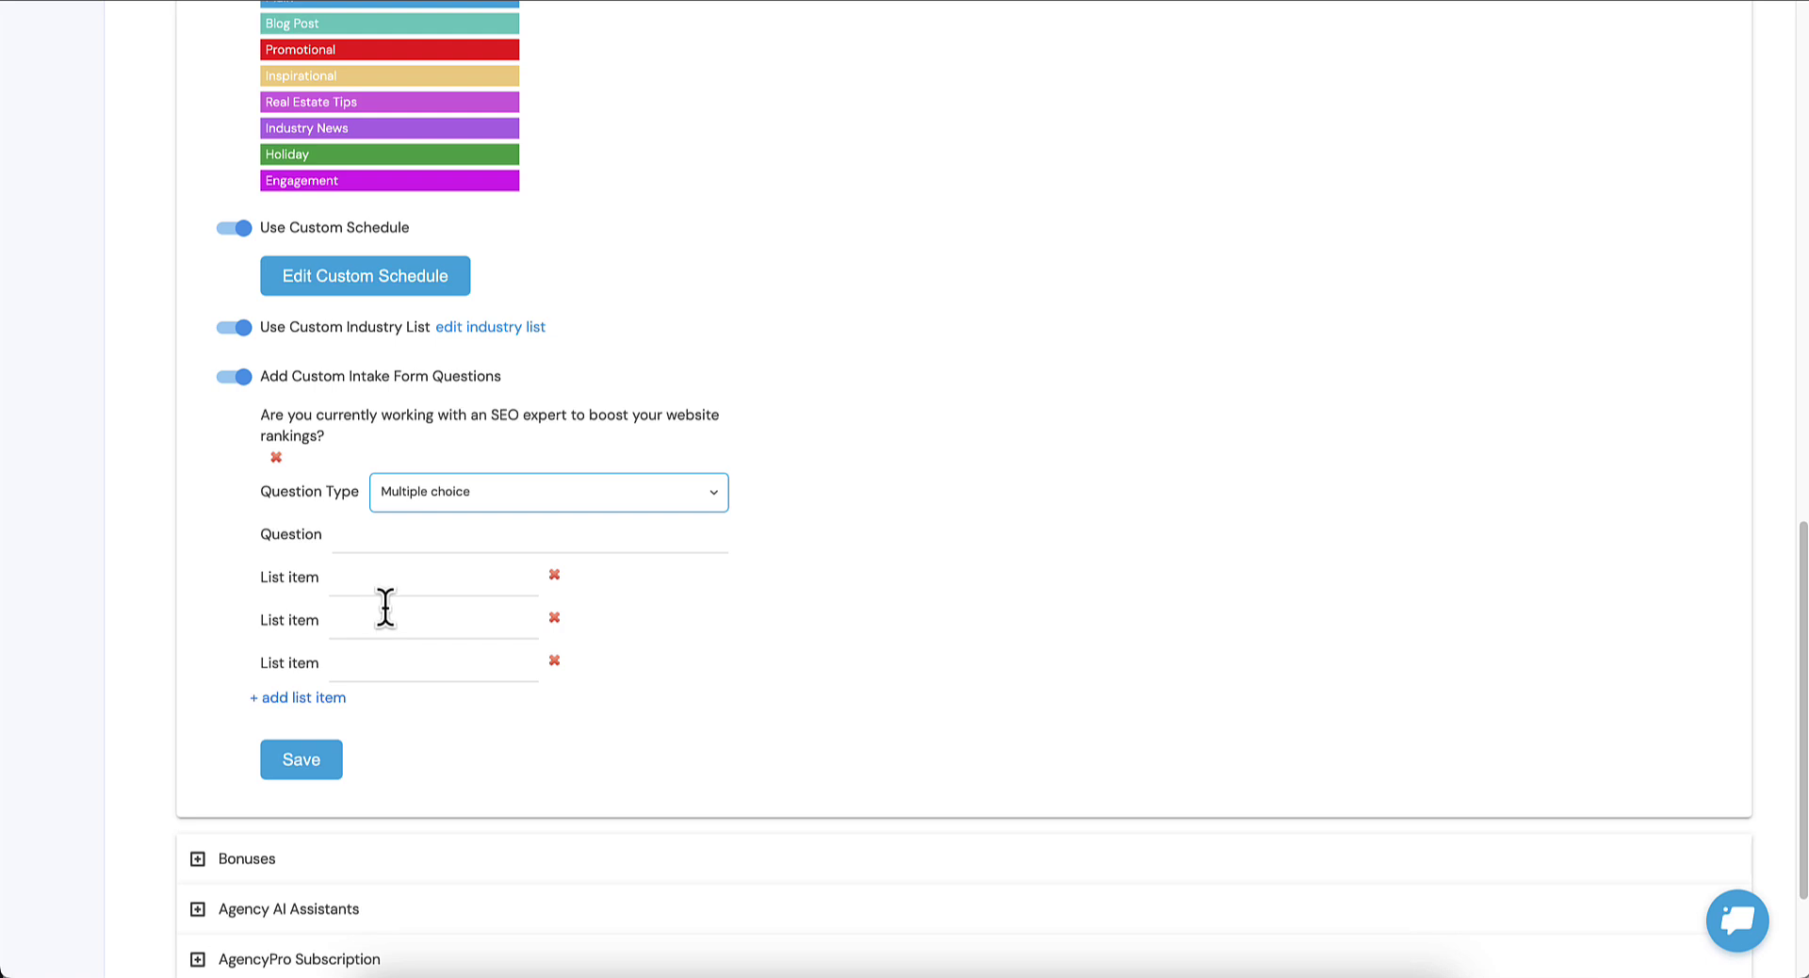
{"action": "left_click", "coordinate": [443, 508]}
{"action": "left_click", "coordinate": [422, 631]}
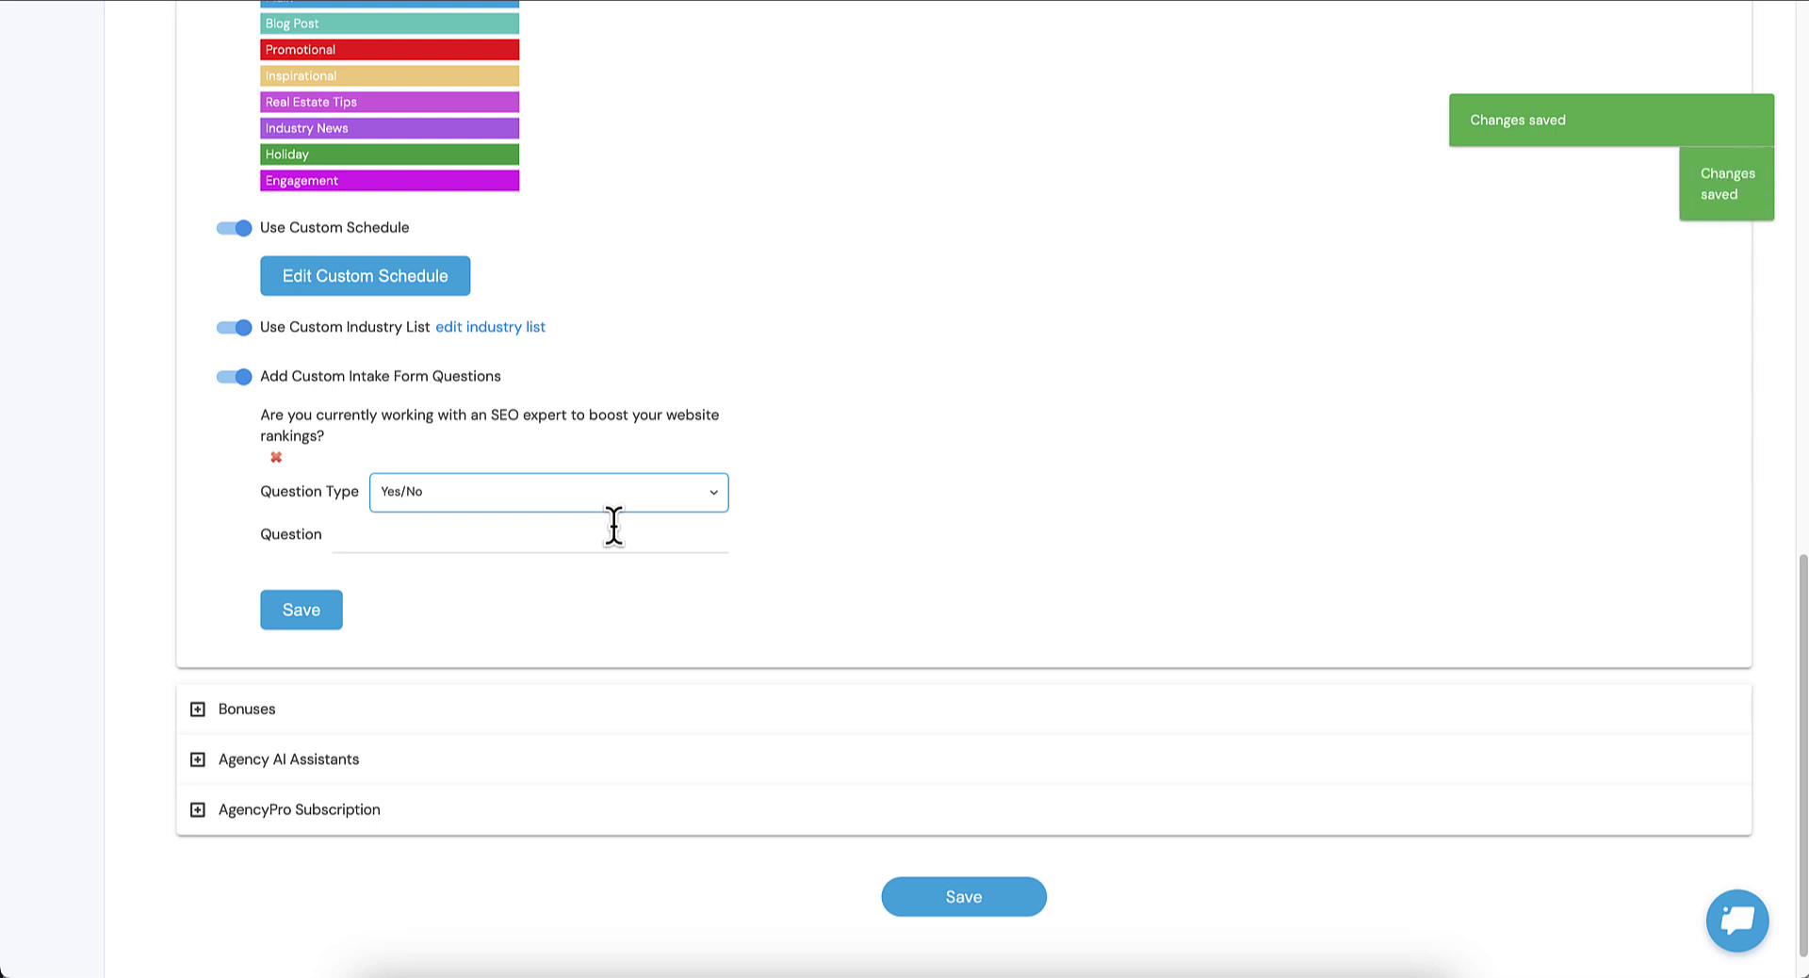
{"action": "left_click", "coordinate": [876, 372]}
{"action": "scroll", "coordinate": [877, 374], "scroll_direction": "up", "scroll_amount": 1}
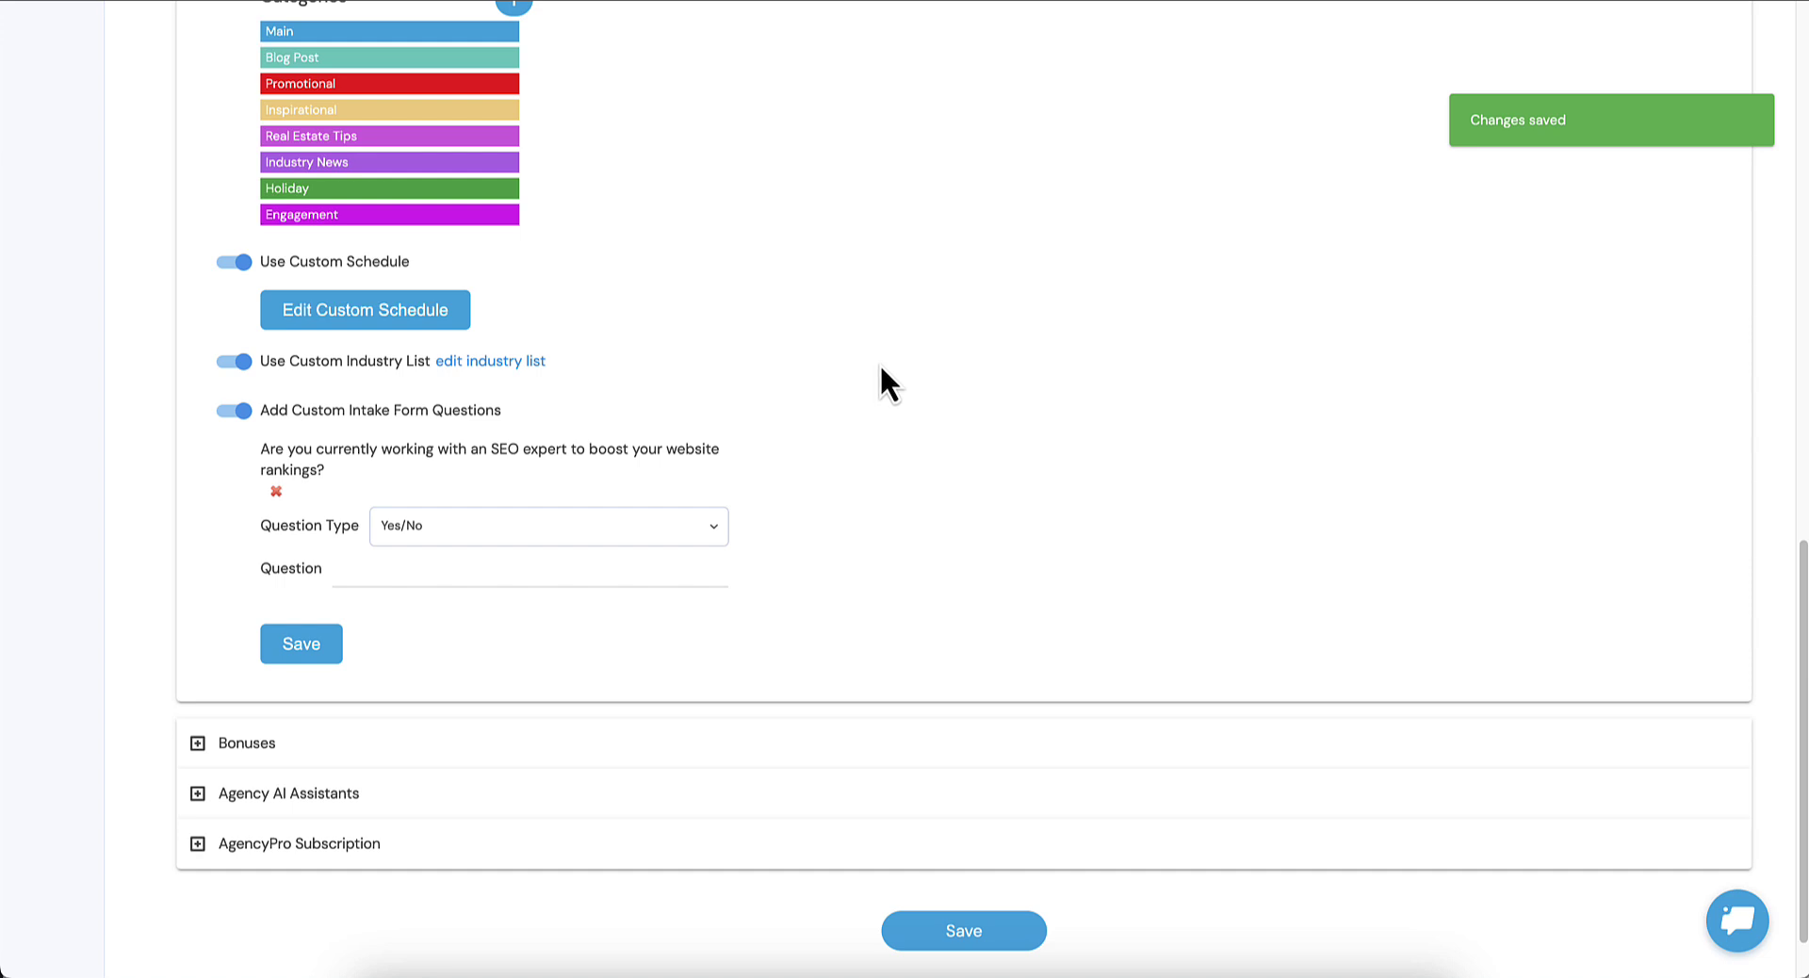
Add the open-ended question 'Where did you hear about us?' and save it
{"action": "left_click", "coordinate": [431, 575]}
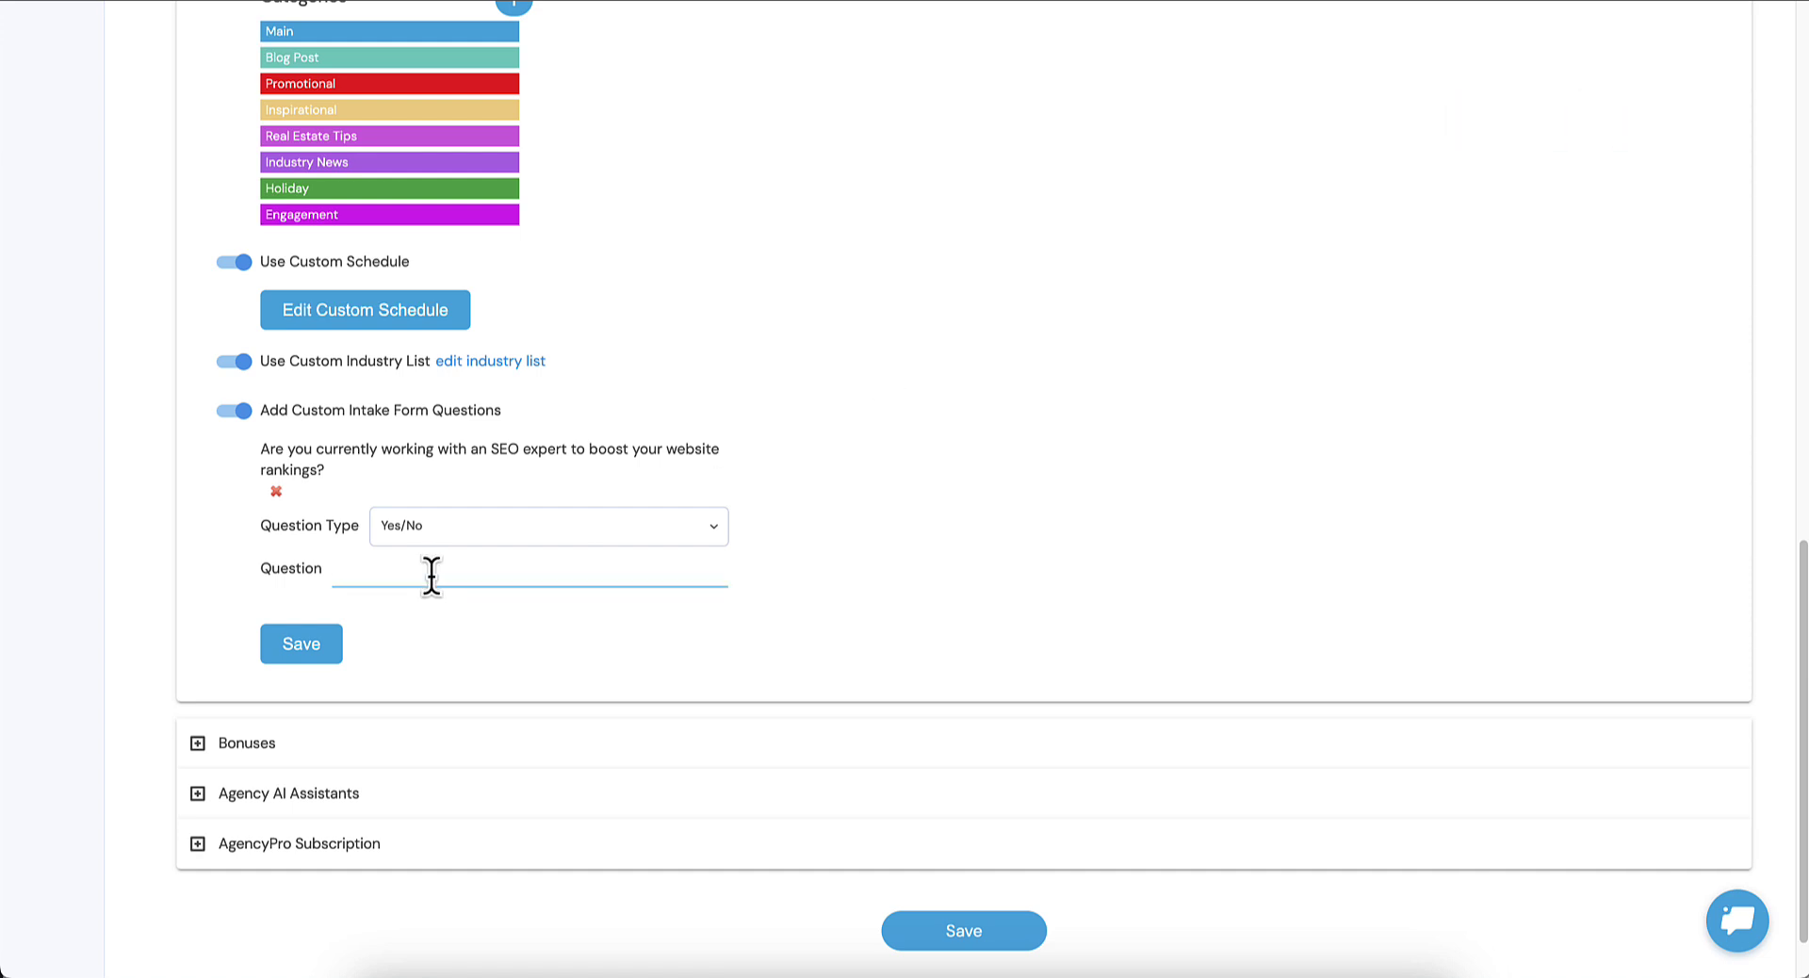
{"action": "left_click", "coordinate": [446, 539]}
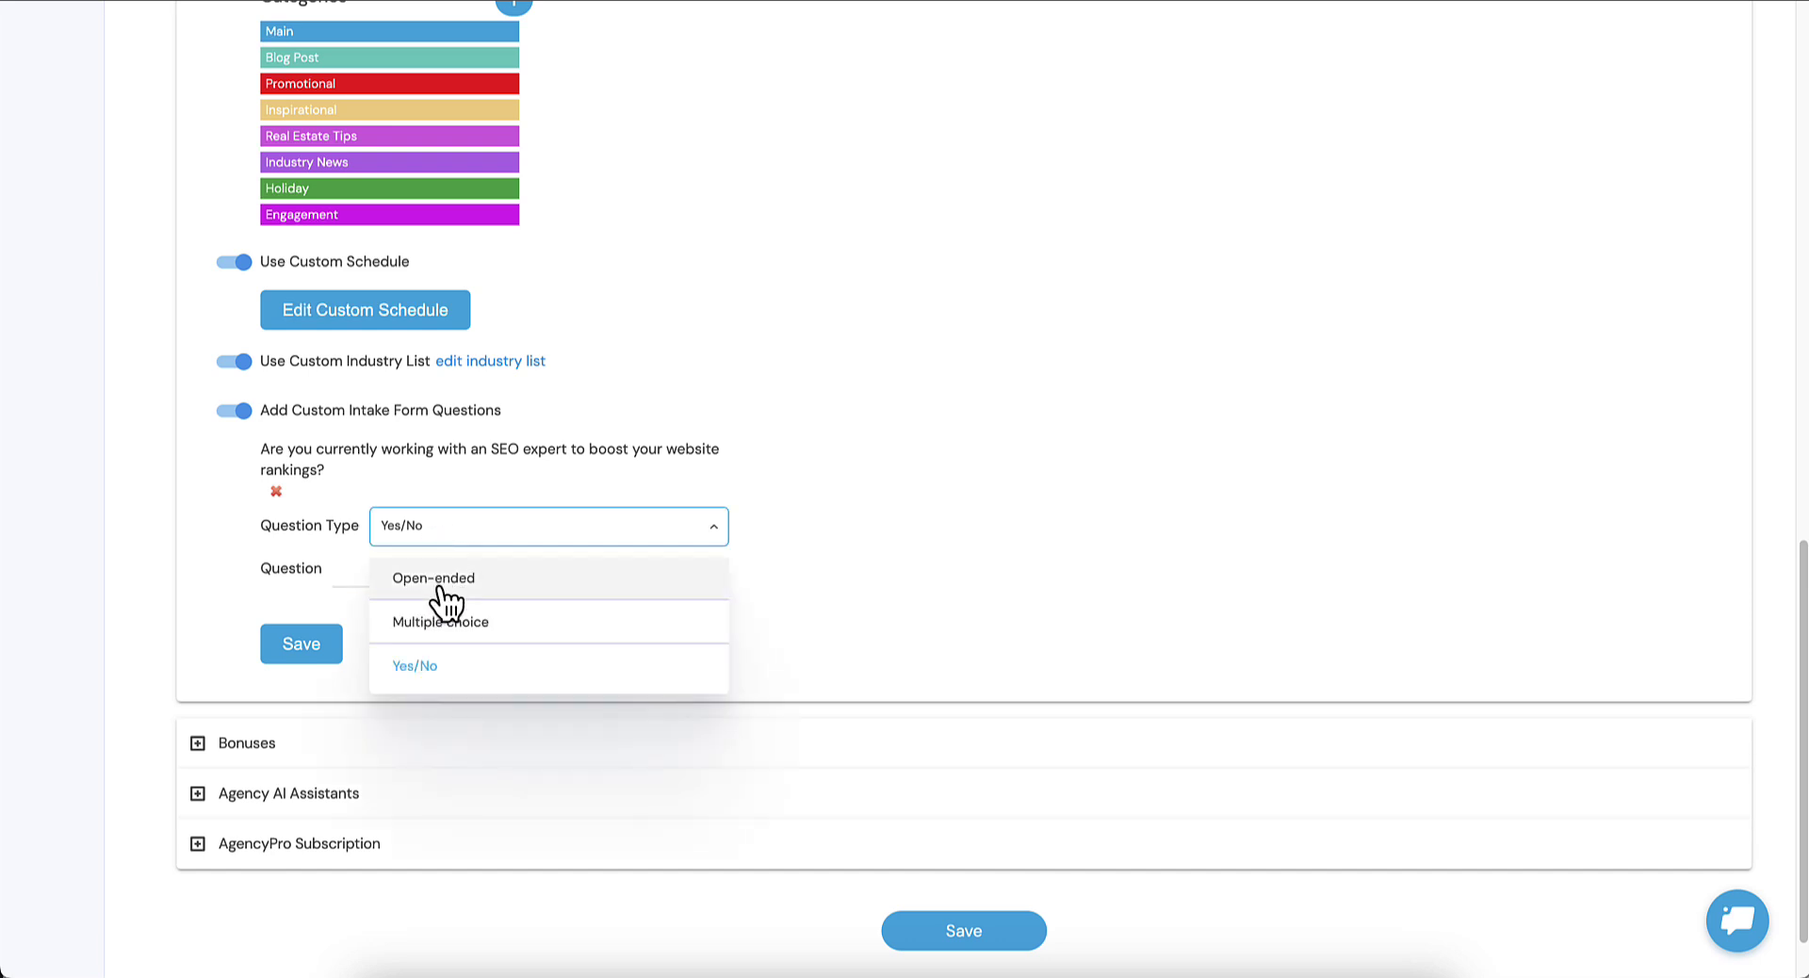
{"action": "left_click", "coordinate": [439, 585]}
{"action": "left_click", "coordinate": [408, 569]}
{"action": "type", "text": "Where did you h"}
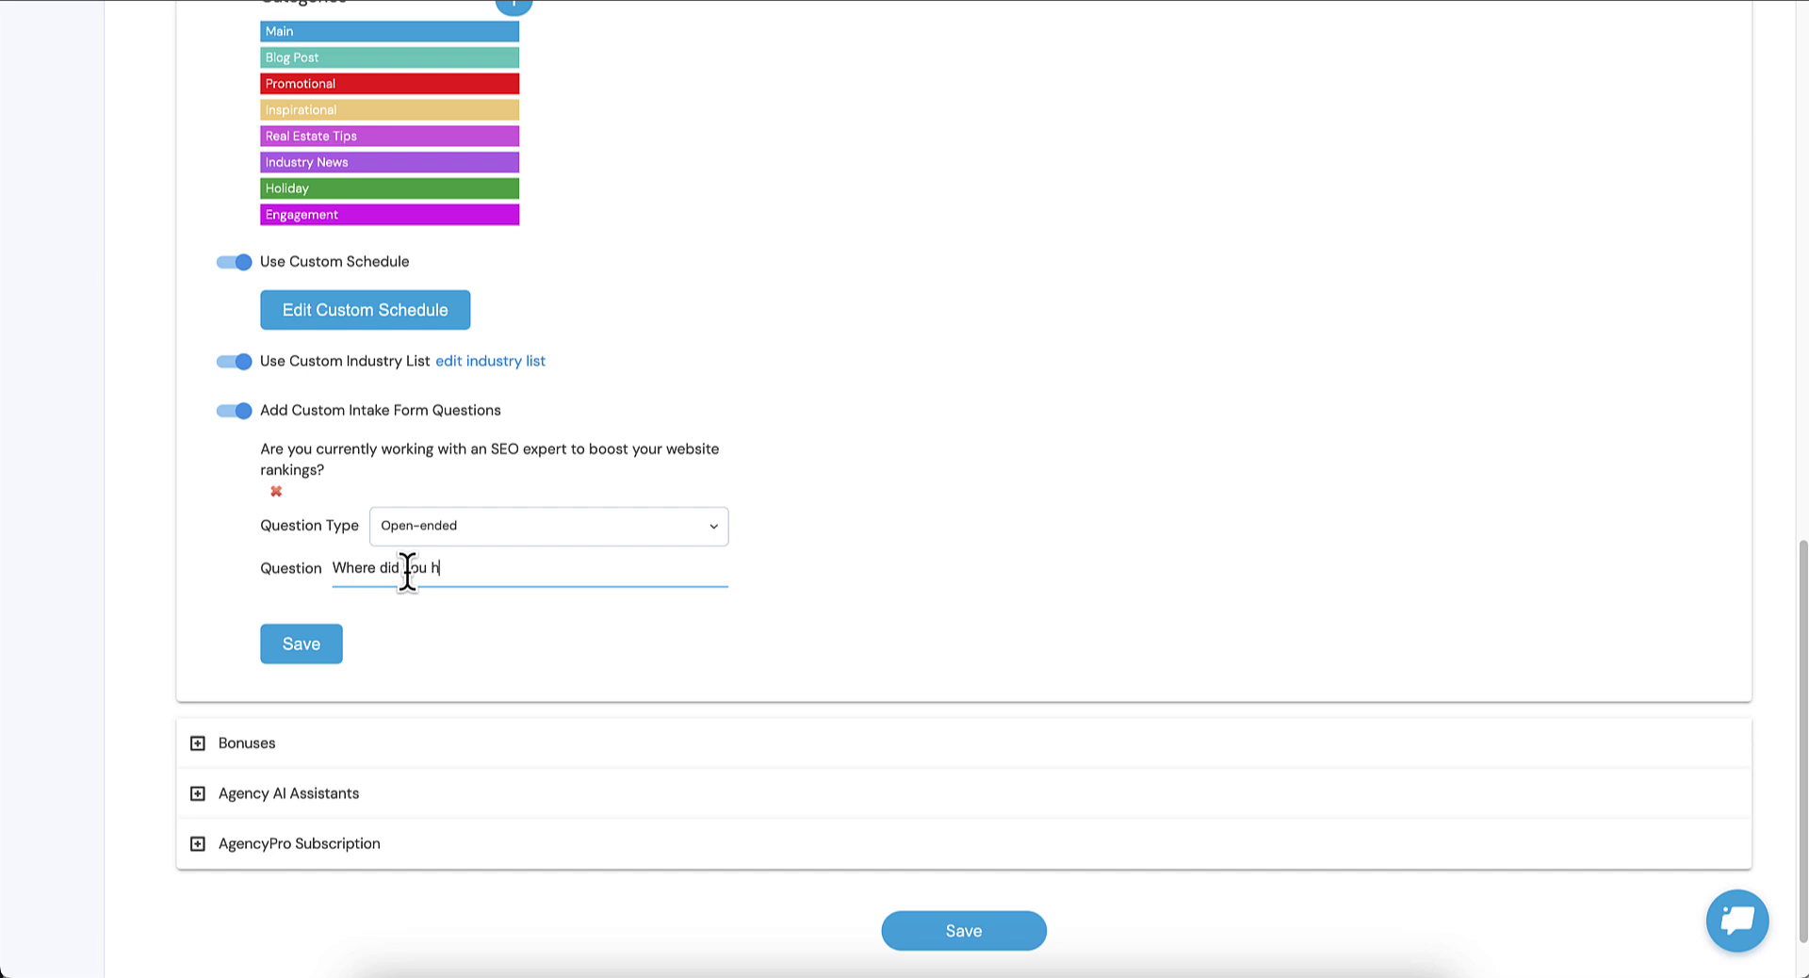
{"action": "type", "text": "ear about us?"}
{"action": "left_click", "coordinate": [312, 648]}
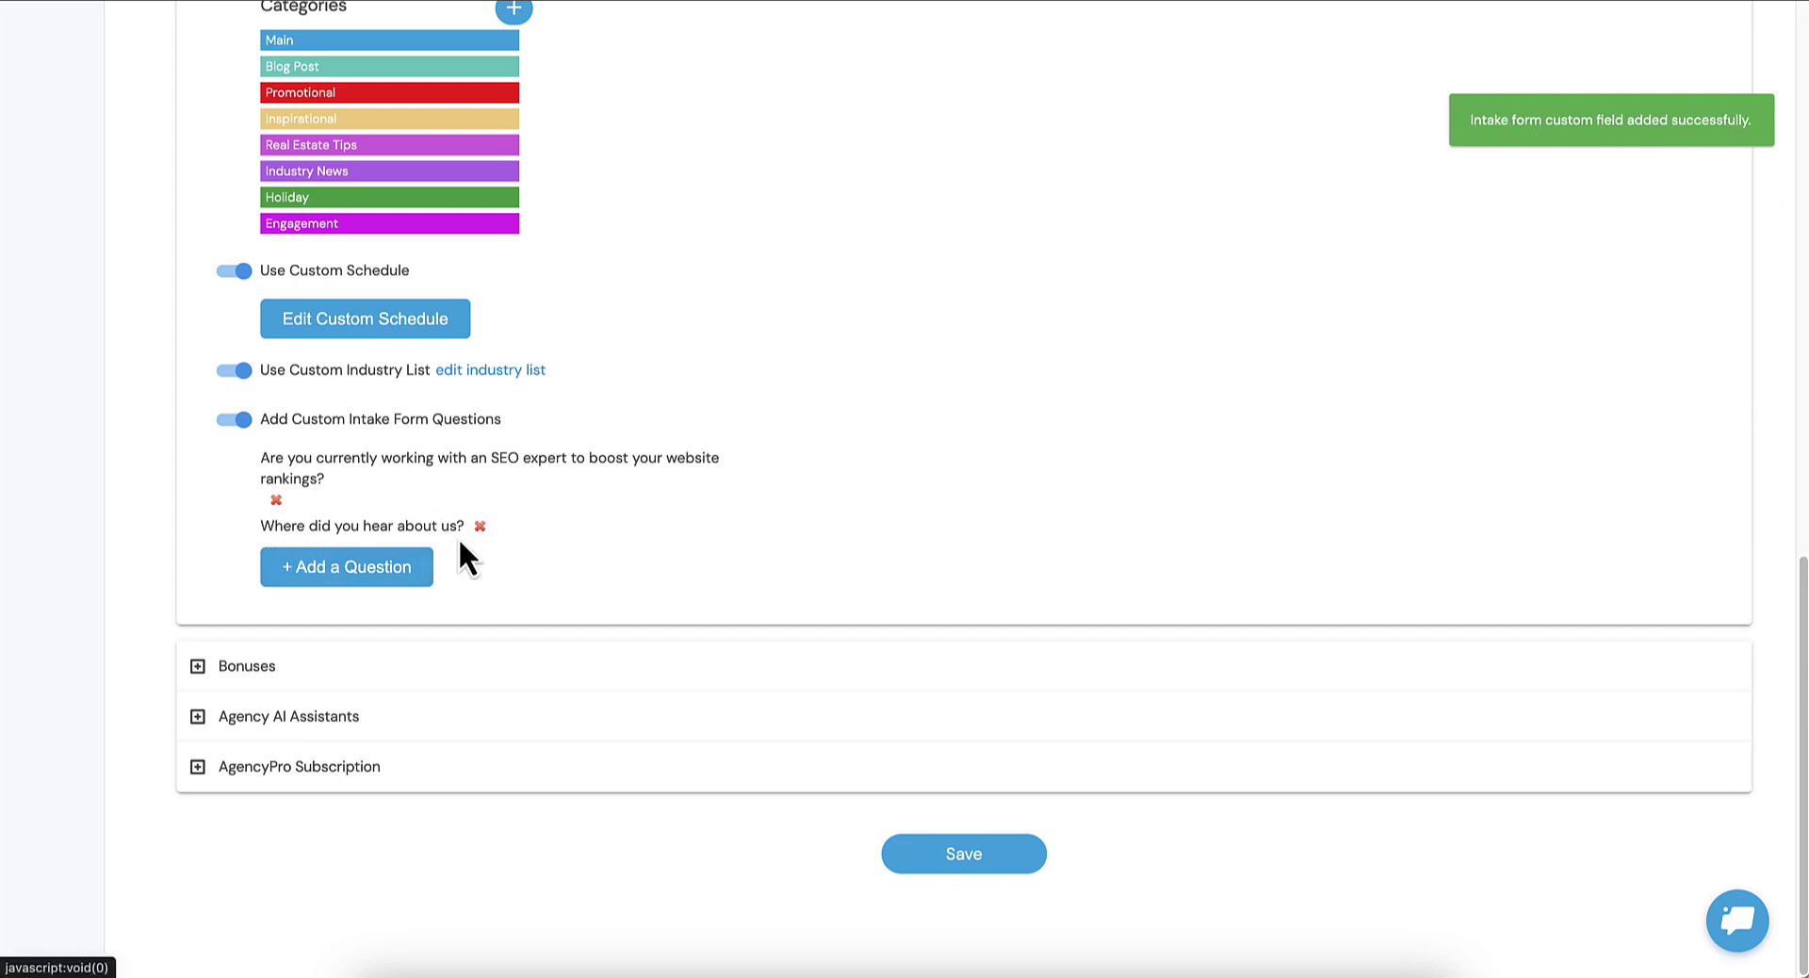
Return to the Pricing Plans list and edit the Senior Social Media Manager plan
{"action": "scroll", "coordinate": [346, 585], "scroll_direction": "up", "scroll_amount": 10}
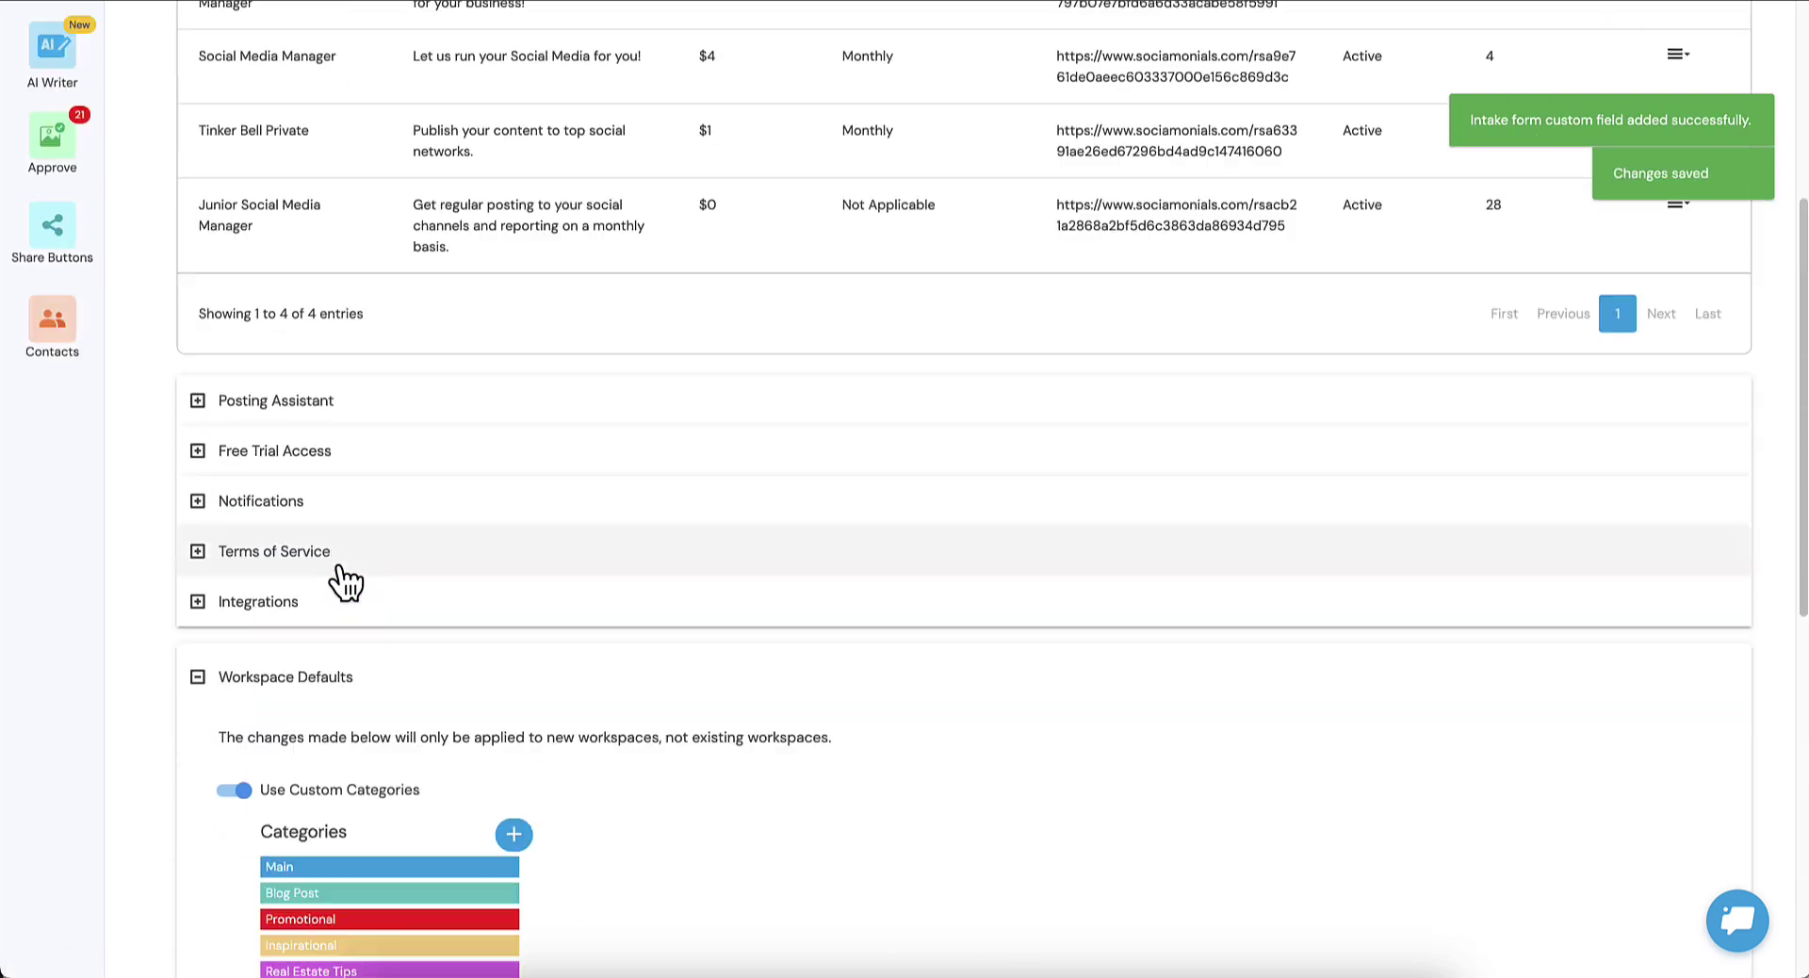
{"action": "scroll", "coordinate": [330, 593], "scroll_direction": "up", "scroll_amount": 4}
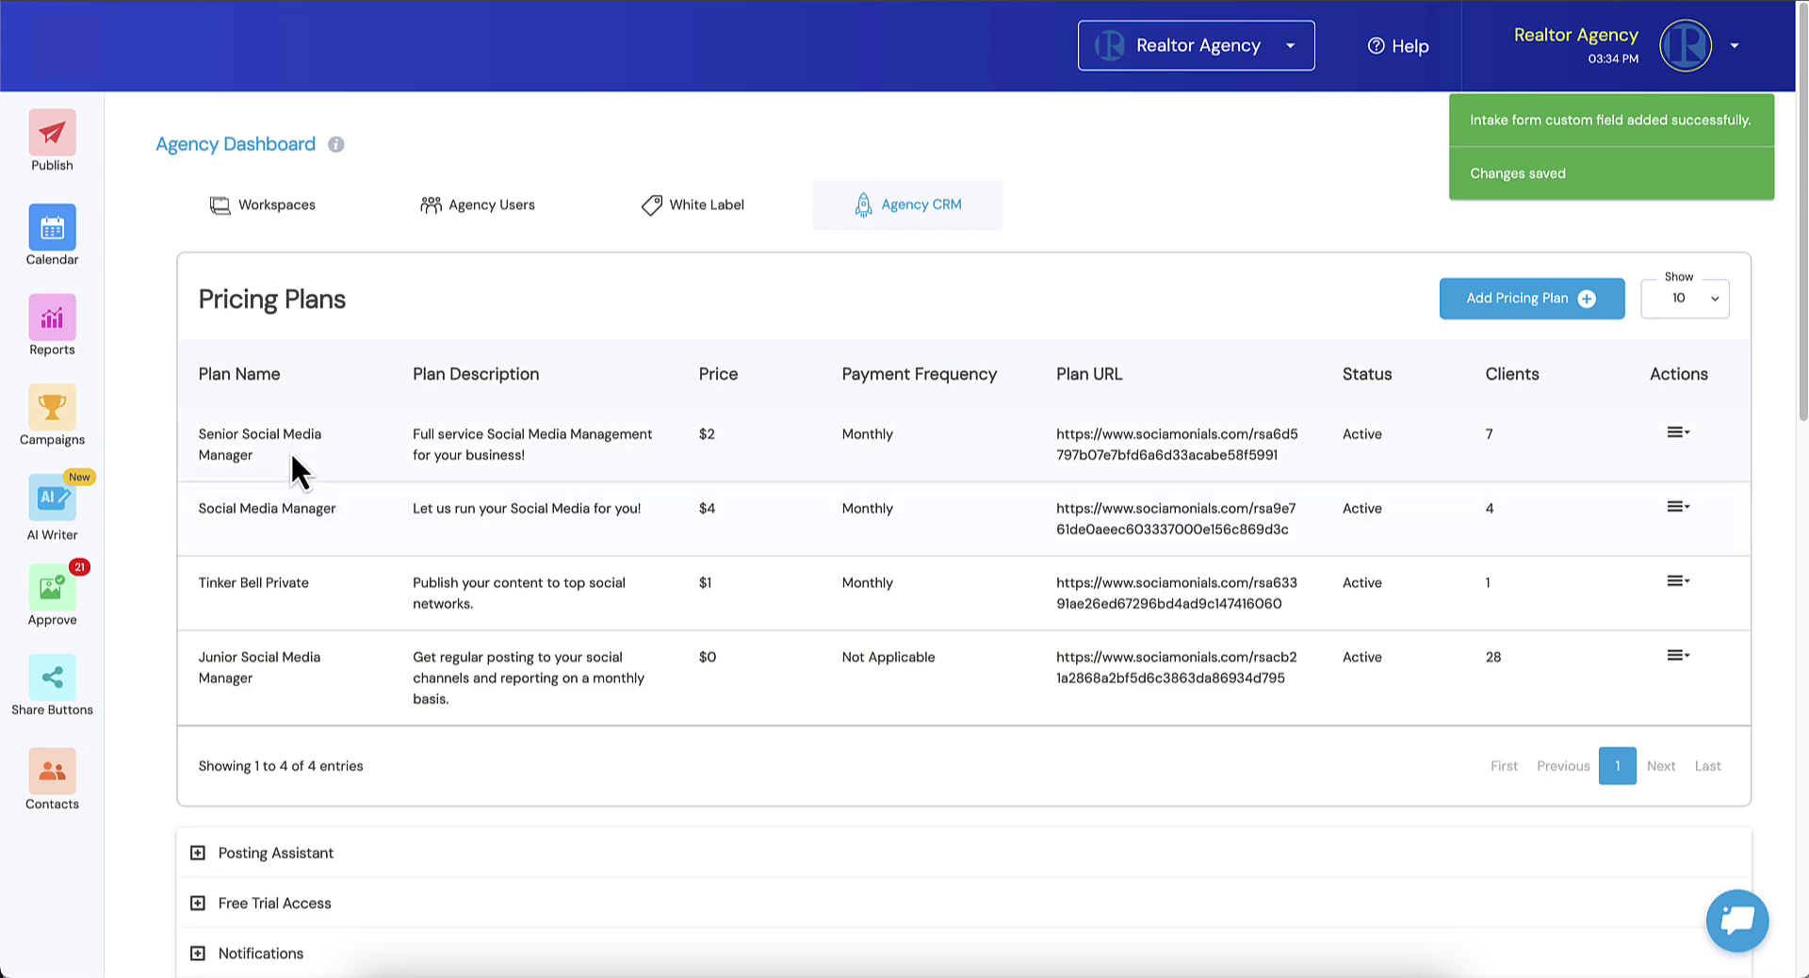
{"action": "left_click", "coordinate": [1678, 433]}
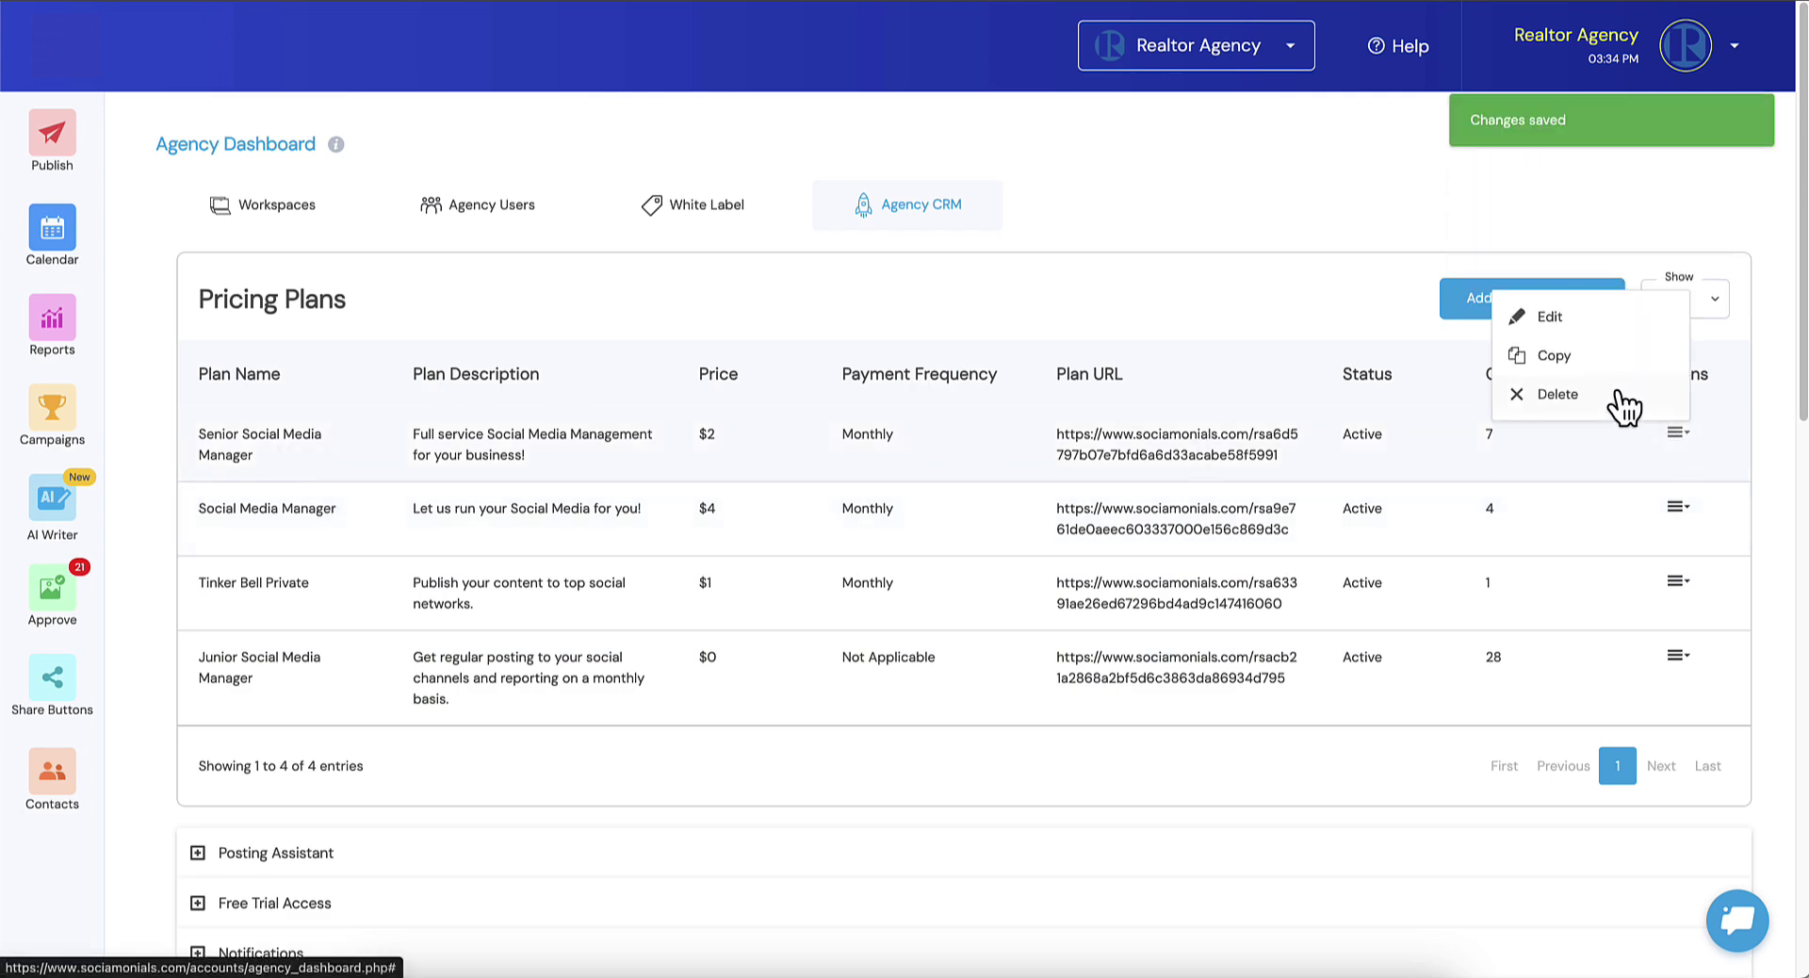
{"action": "left_click", "coordinate": [1592, 319]}
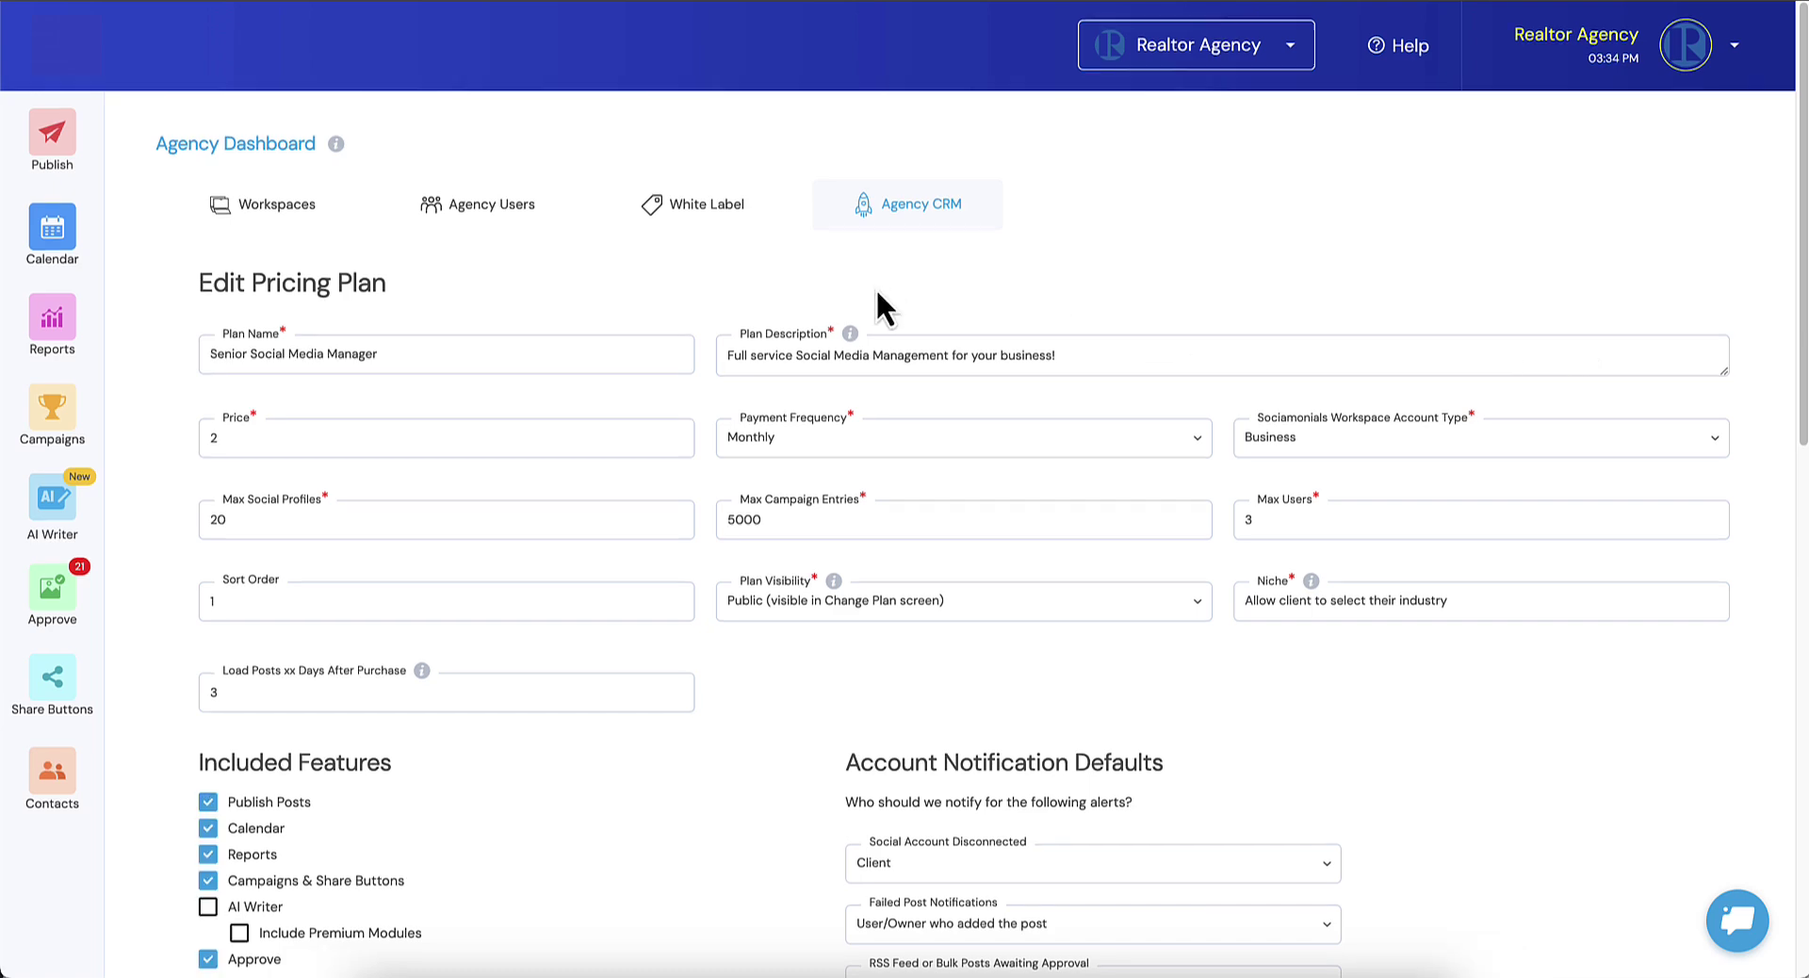
Check 'Where did you hear about us?' for the intake form, then uncheck the Client Intake Form screen
{"action": "scroll", "coordinate": [873, 296], "scroll_direction": "down", "scroll_amount": 5}
{"action": "scroll", "coordinate": [872, 300], "scroll_direction": "down", "scroll_amount": 4}
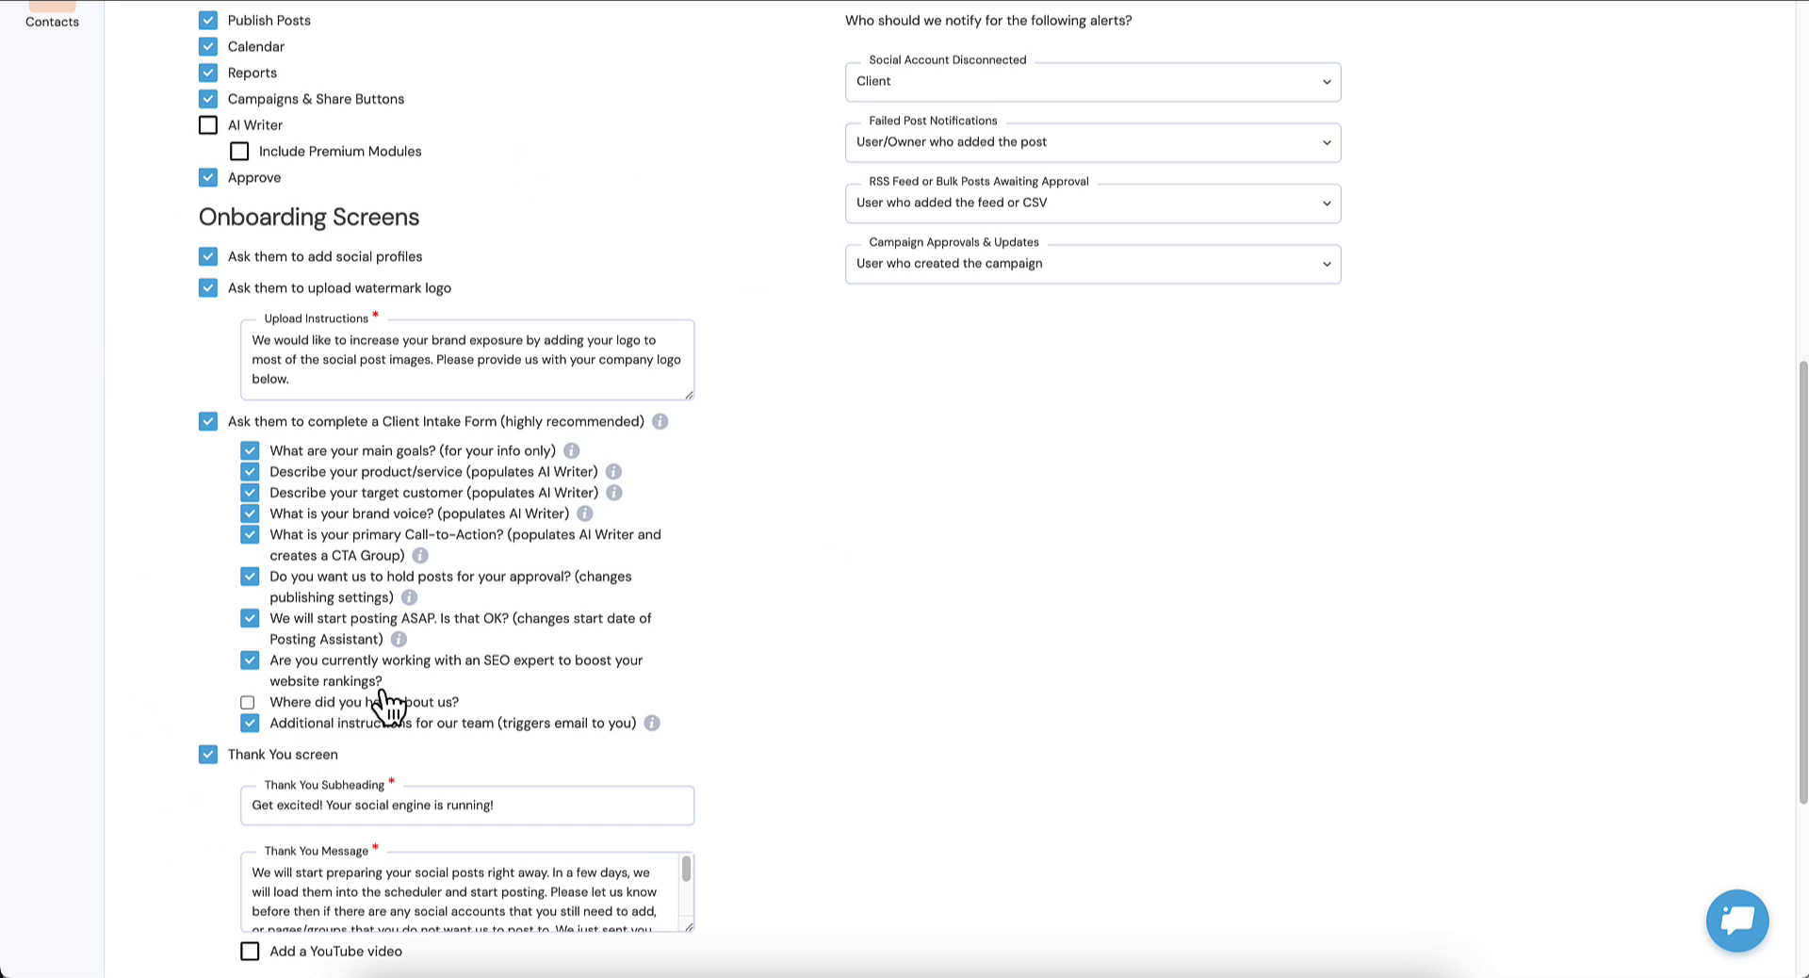
{"action": "left_click", "coordinate": [248, 703]}
{"action": "left_click", "coordinate": [209, 422]}
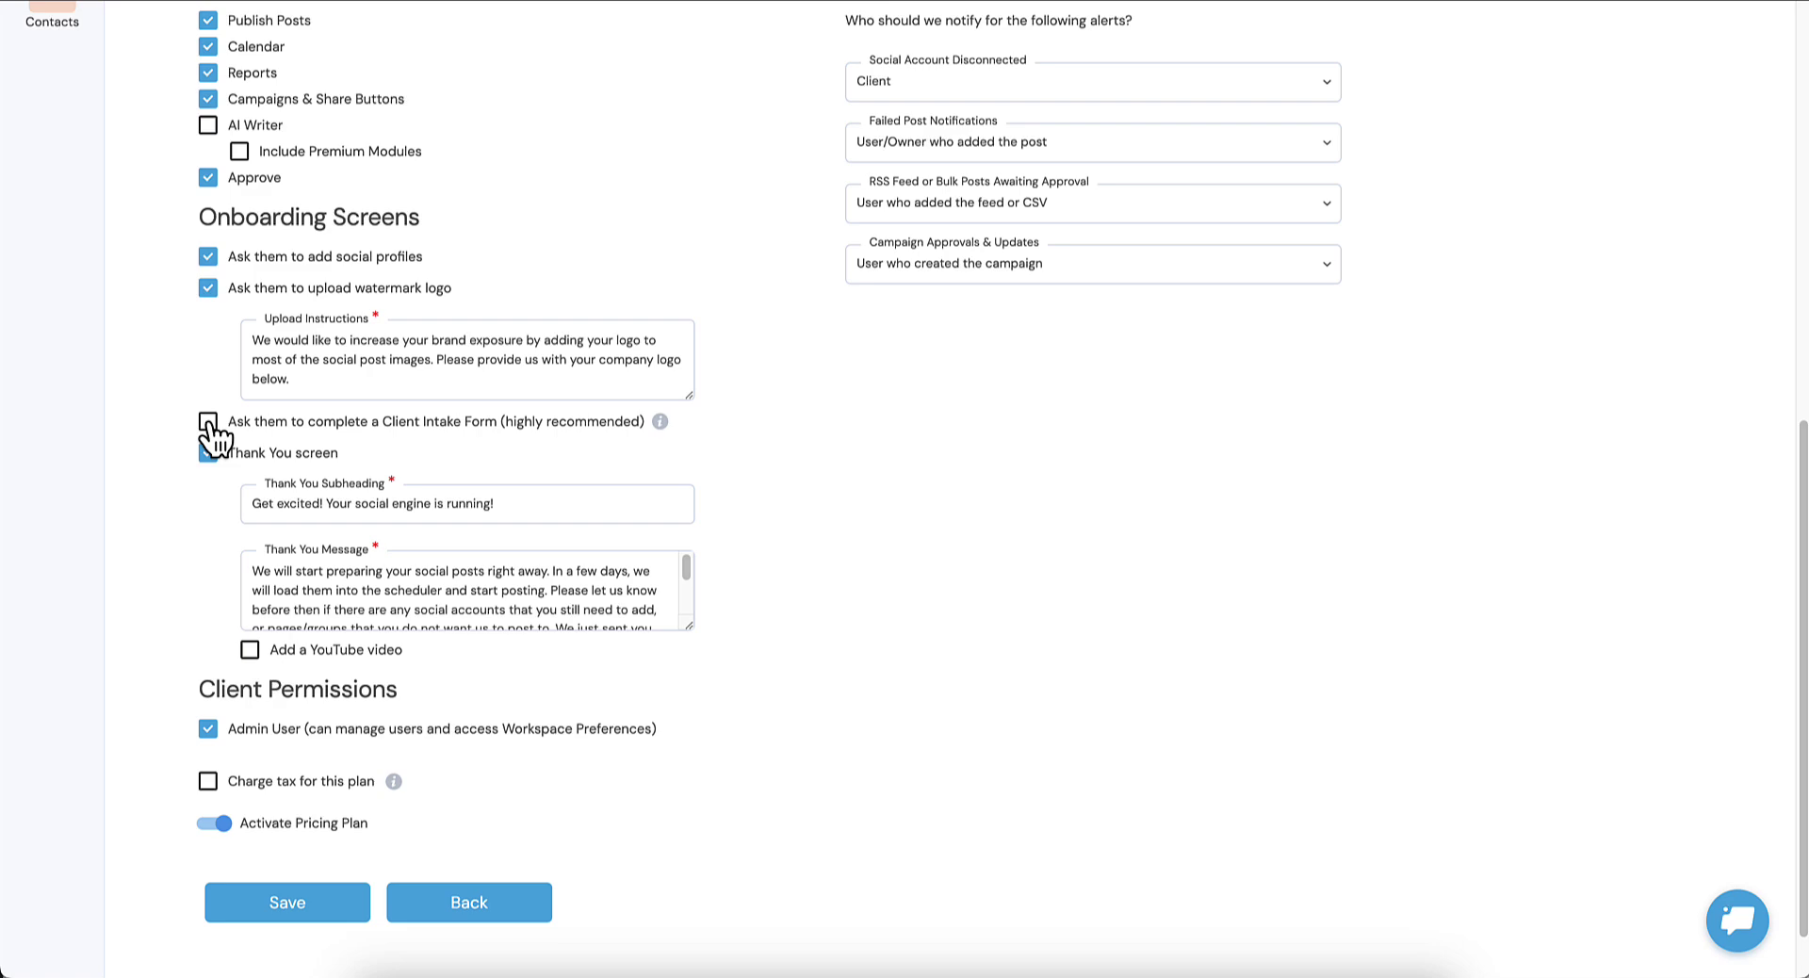
Re-enable the Client Intake Form screen and leave the thank-you screen without a YouTube video
{"action": "left_click", "coordinate": [208, 423]}
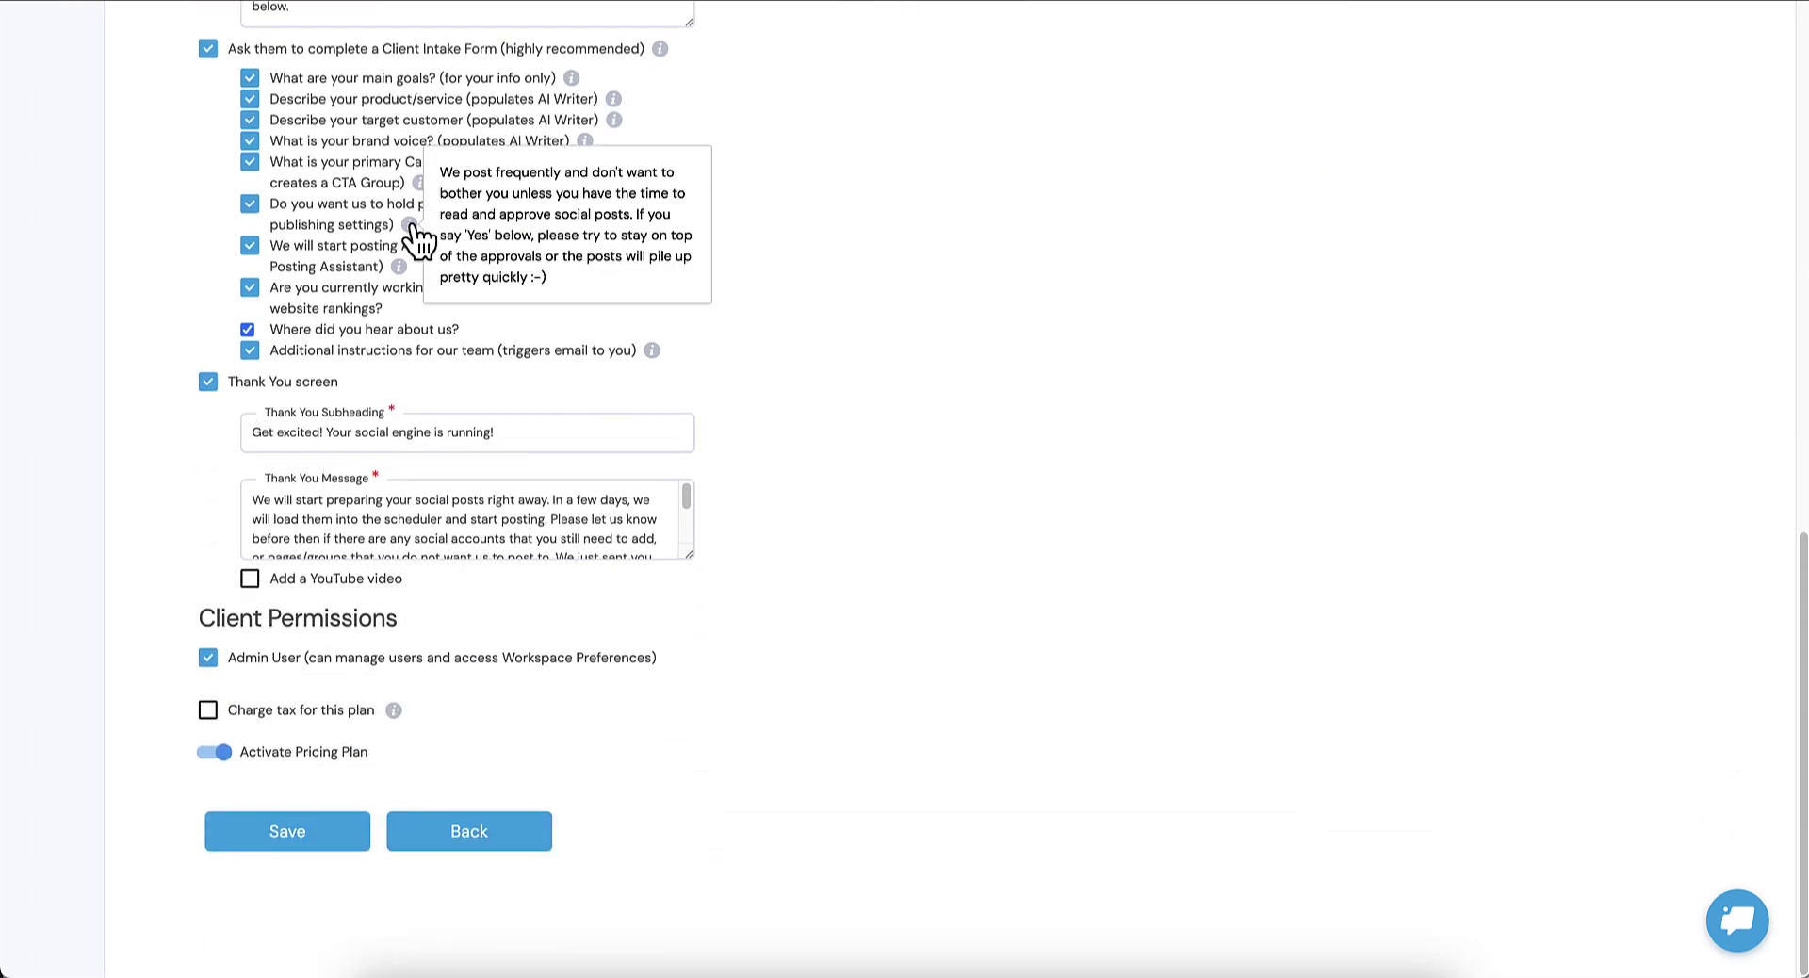
{"action": "mouse_move", "coordinate": [653, 352]}
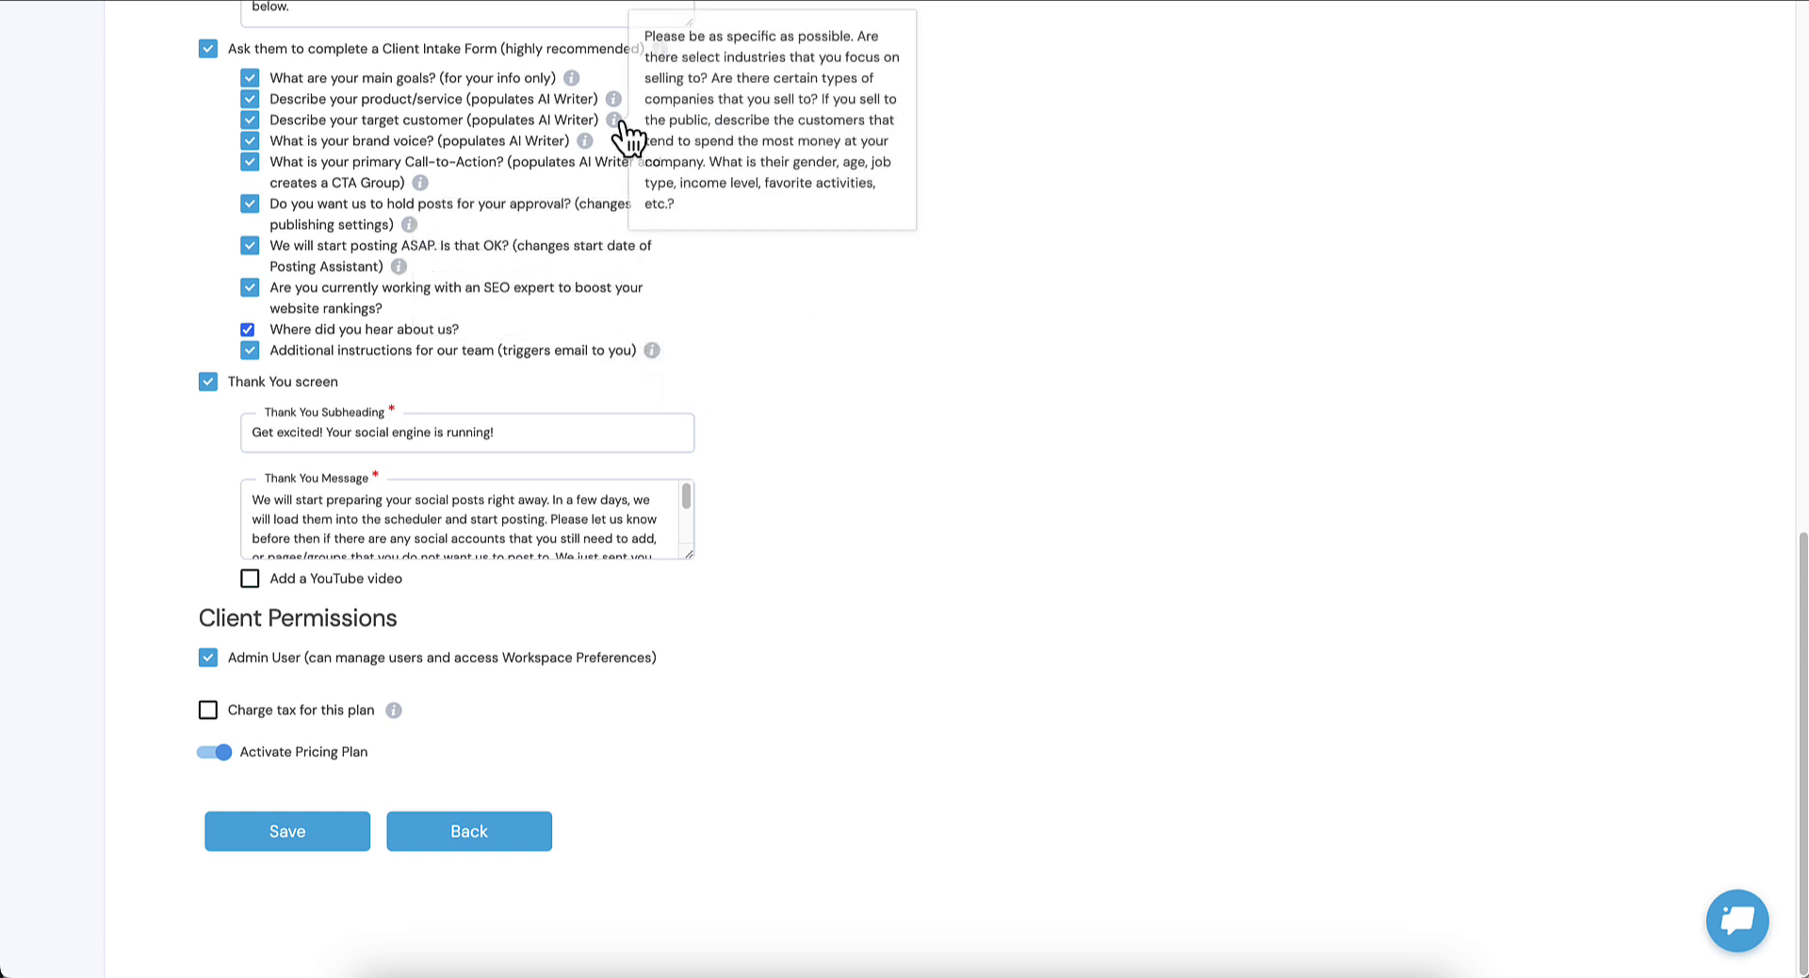
{"action": "mouse_move", "coordinate": [587, 144]}
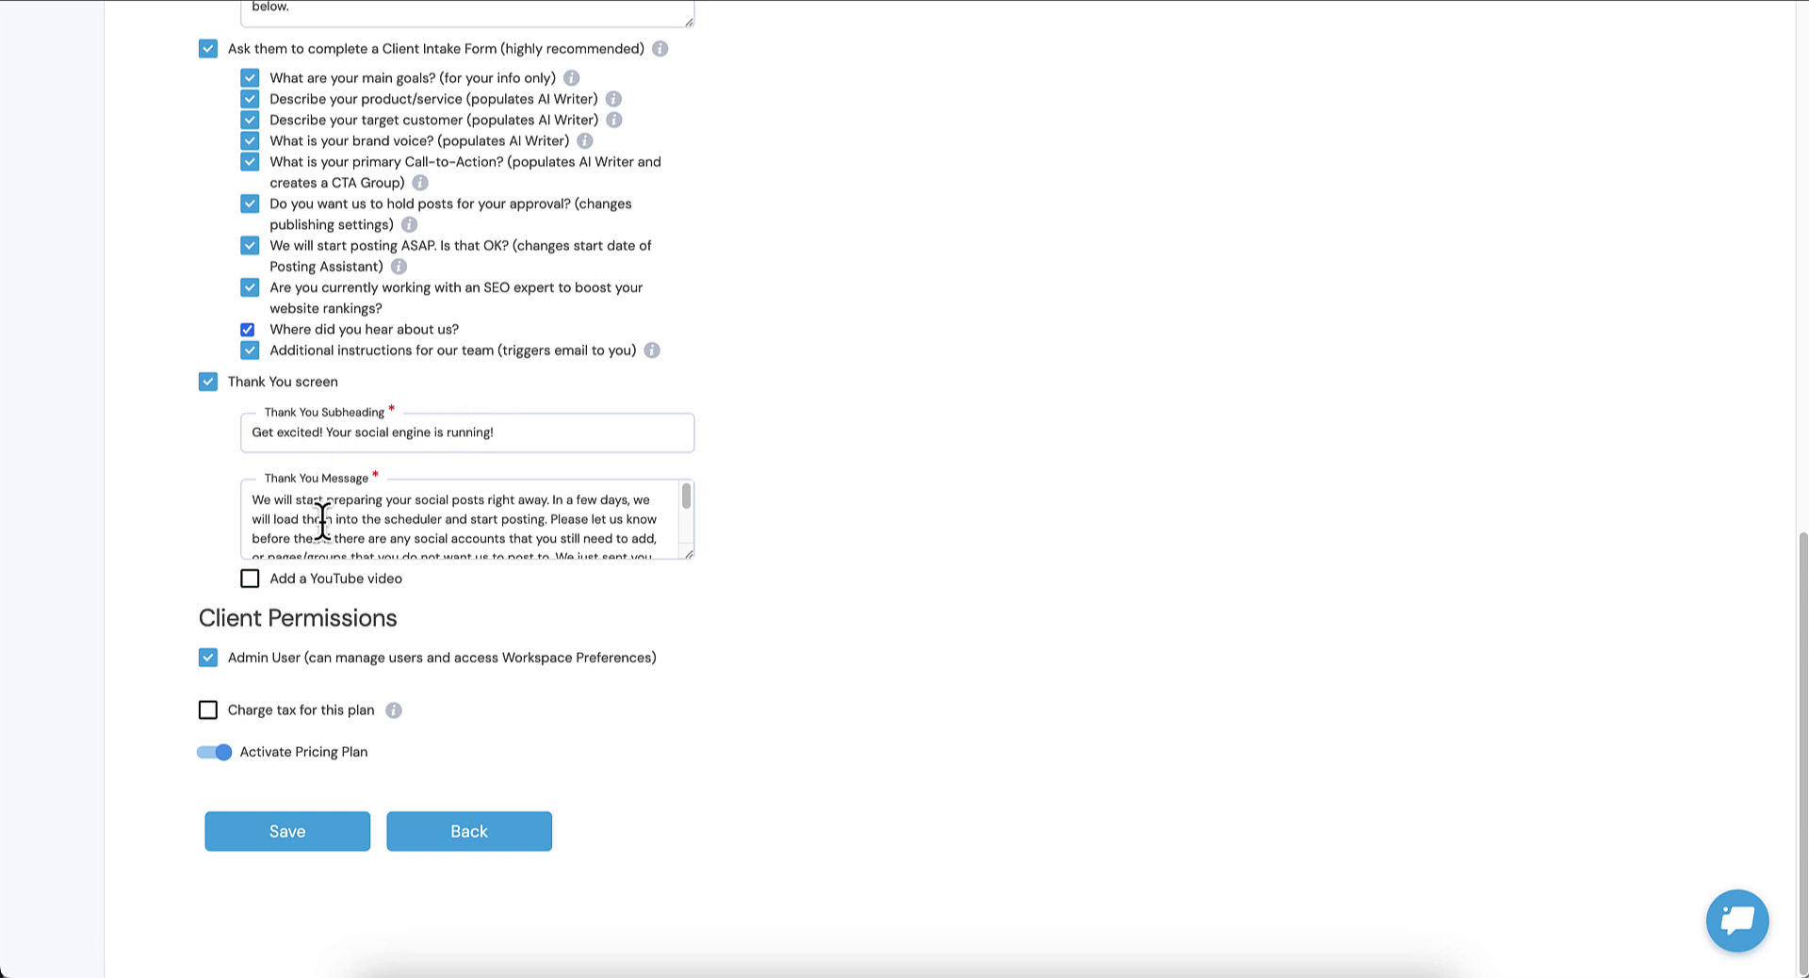
{"action": "left_click", "coordinate": [250, 579]}
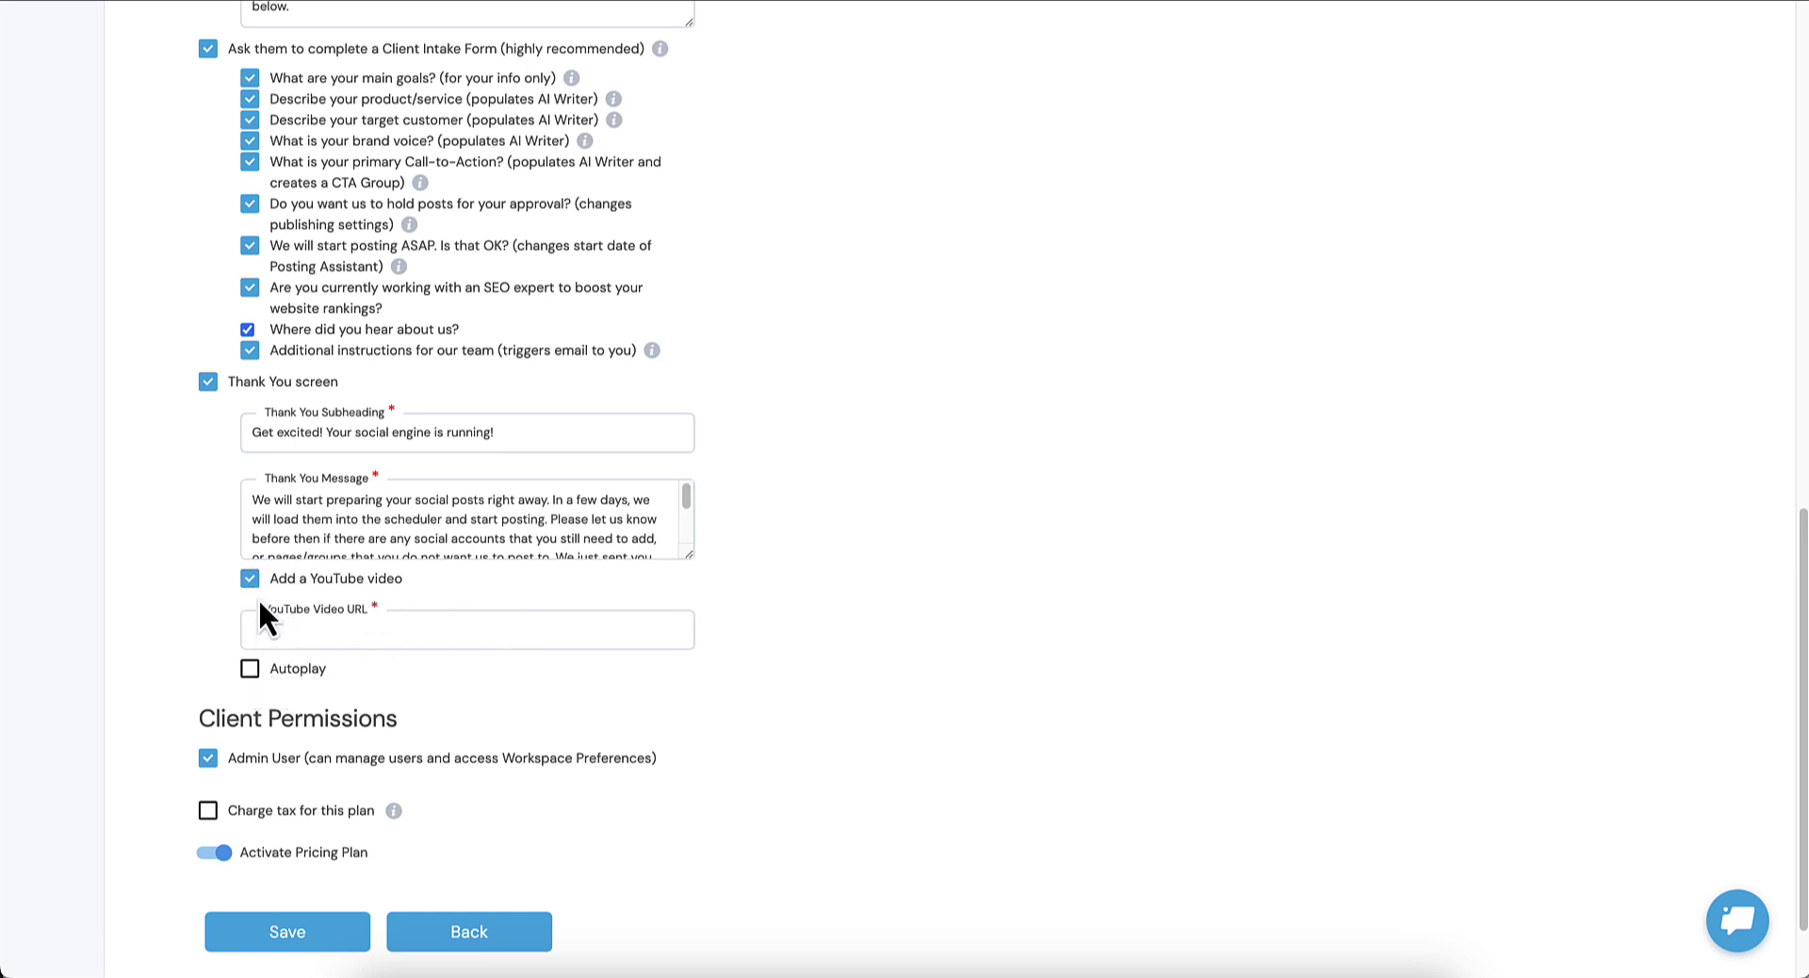
{"action": "left_click", "coordinate": [250, 579]}
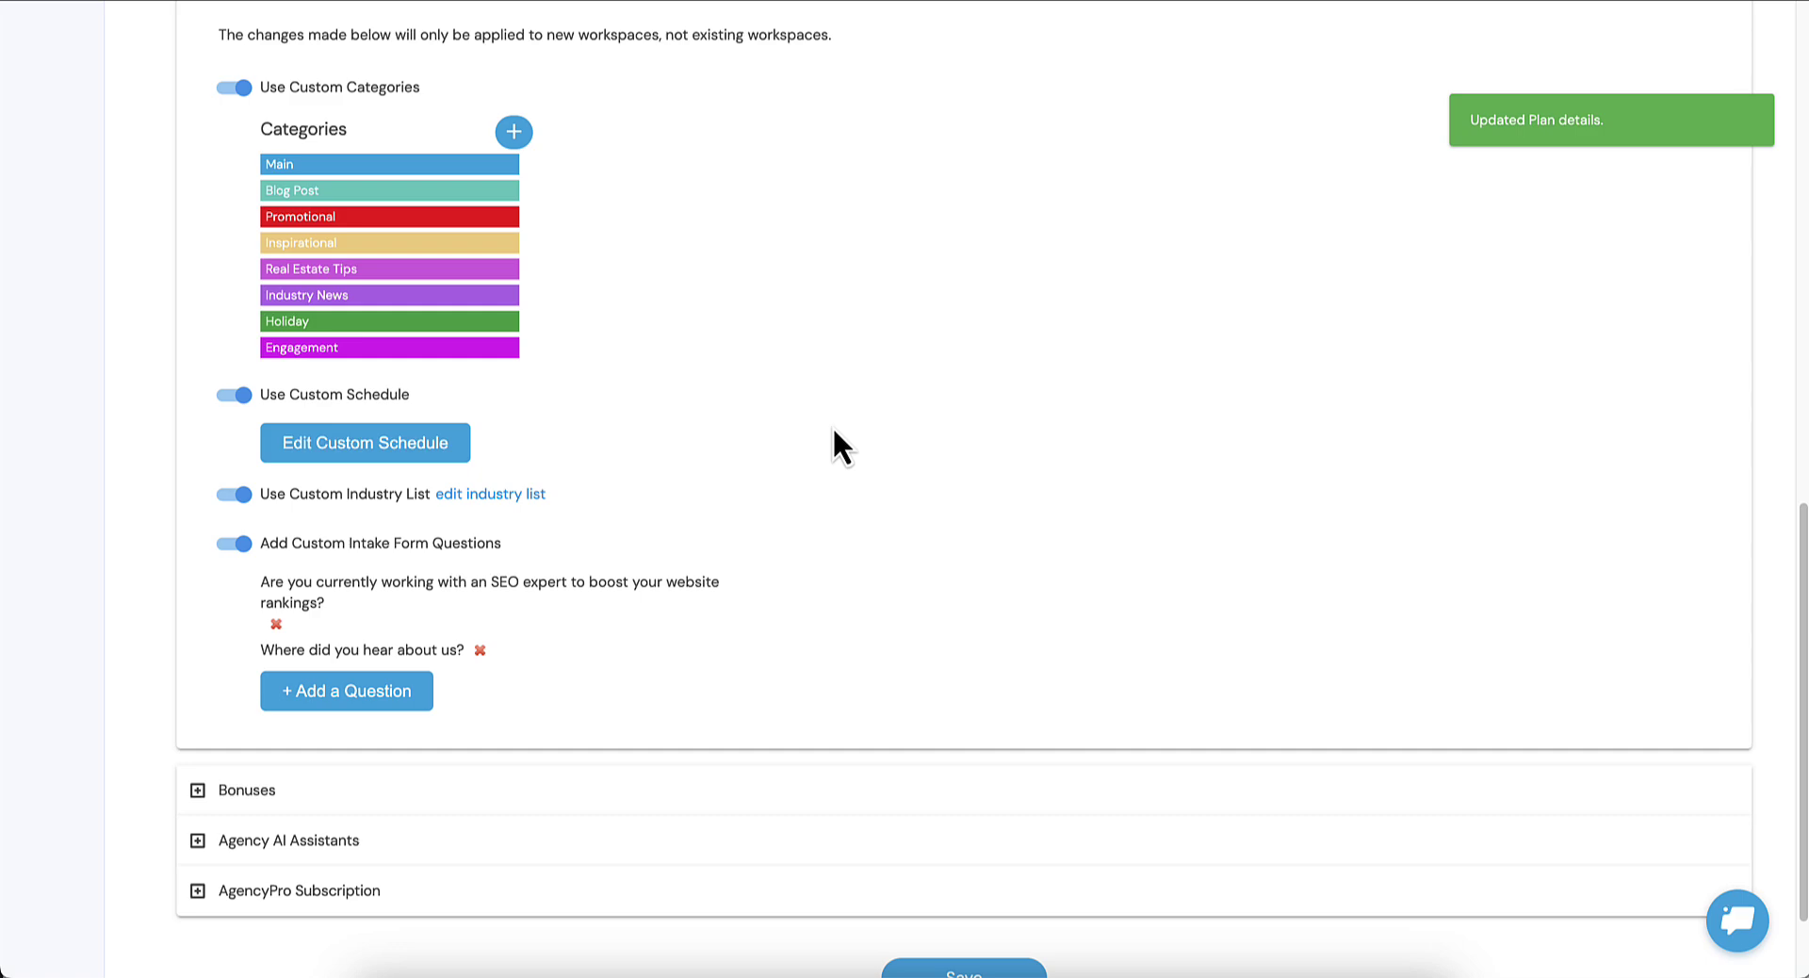
Open the Workspaces list and filter it by 'Rivers' to find Twin Rivers Group
{"action": "scroll", "coordinate": [833, 428], "scroll_direction": "up", "scroll_amount": 6}
{"action": "scroll", "coordinate": [836, 433], "scroll_direction": "up", "scroll_amount": 6}
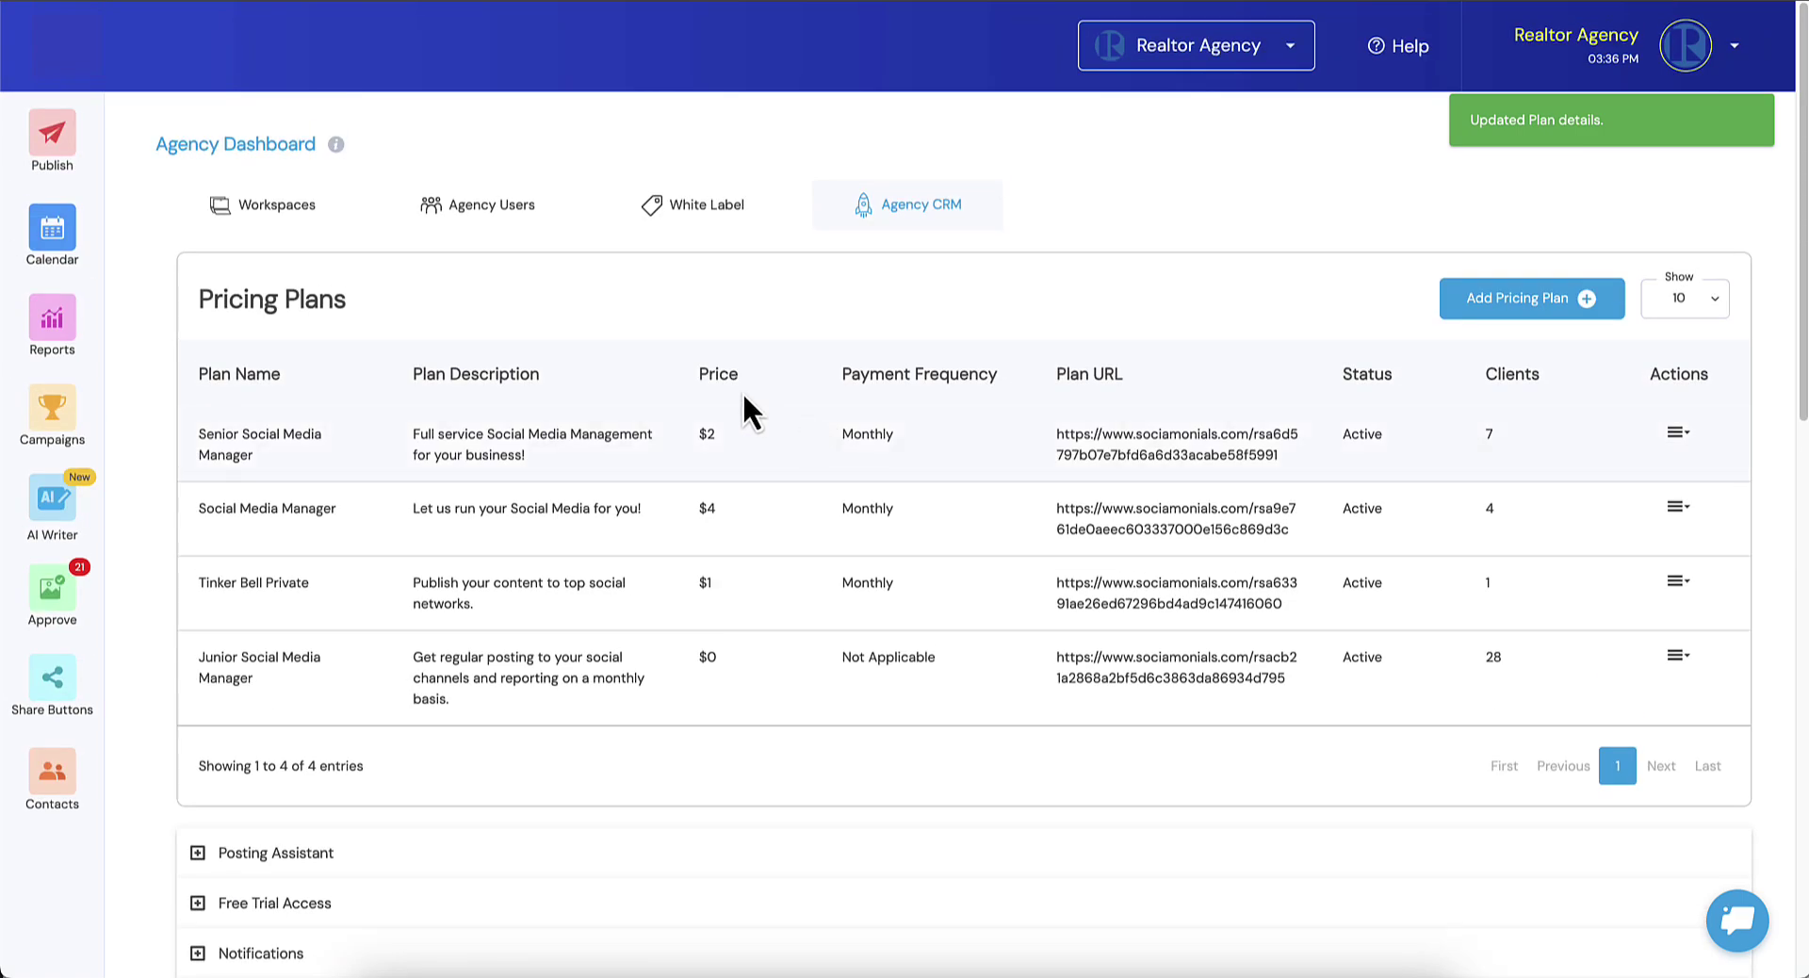
{"action": "left_click", "coordinate": [270, 215]}
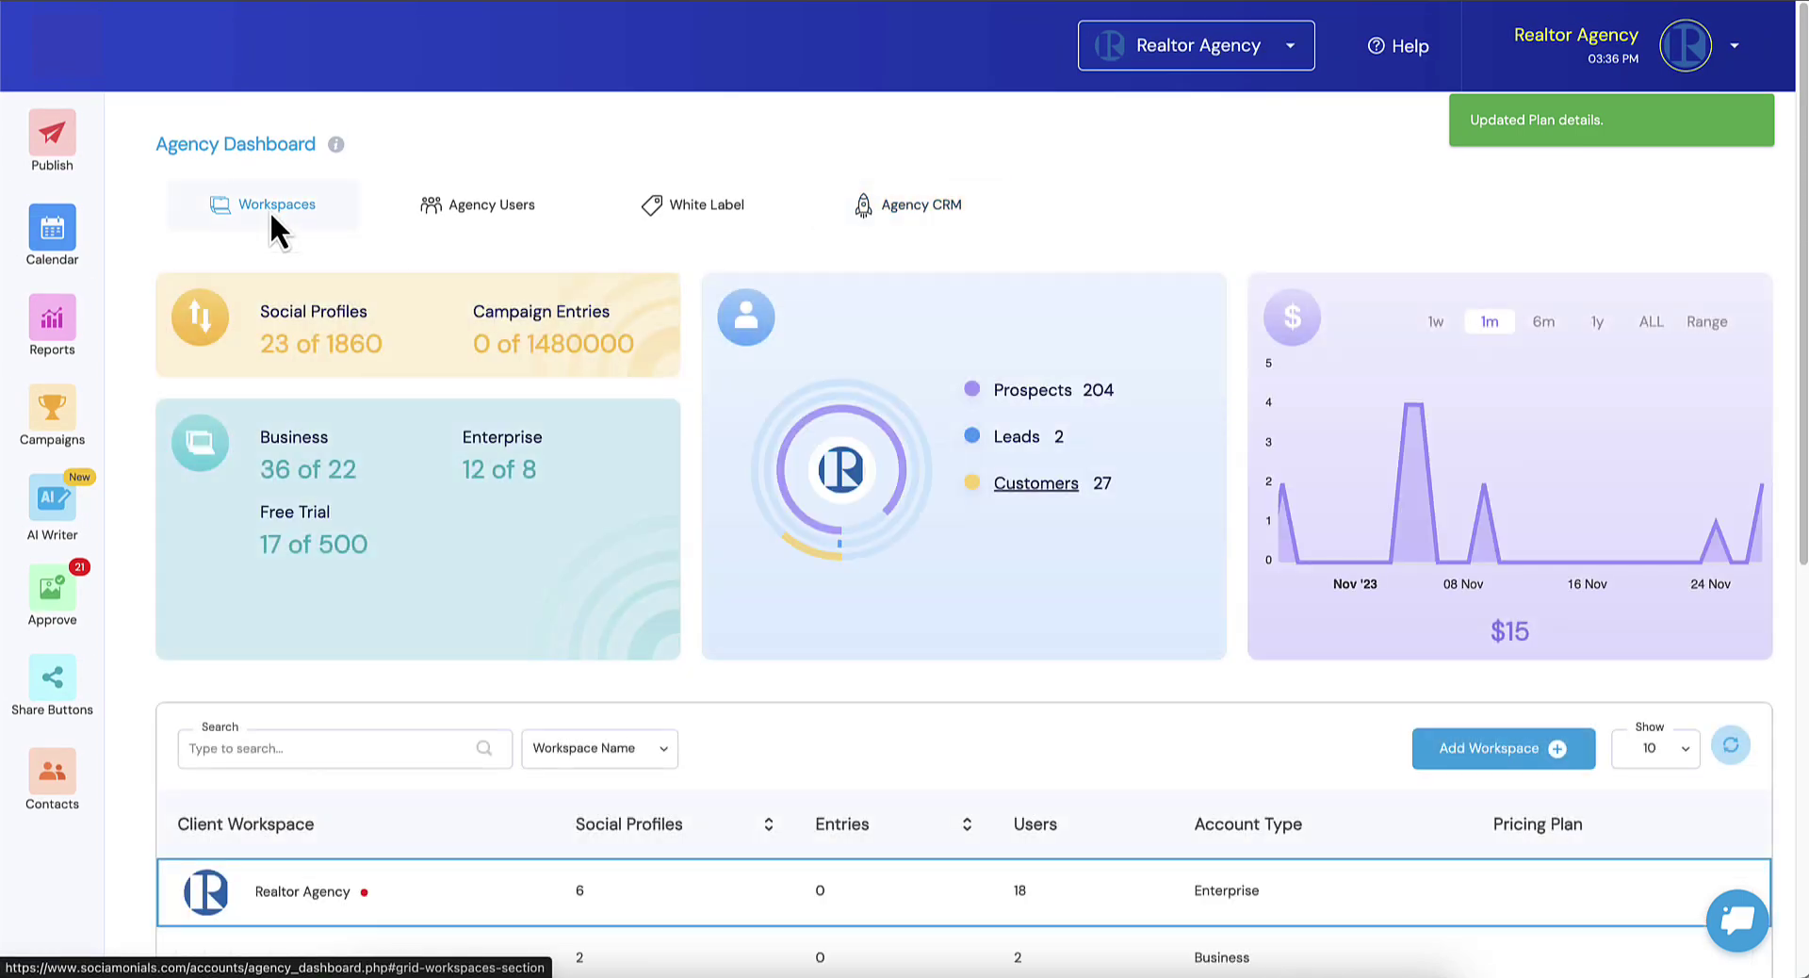
{"action": "scroll", "coordinate": [375, 307], "scroll_direction": "down", "scroll_amount": 1}
{"action": "scroll", "coordinate": [375, 307], "scroll_direction": "down", "scroll_amount": 5}
{"action": "left_click", "coordinate": [300, 260]}
{"action": "type", "text": "Rivers"}
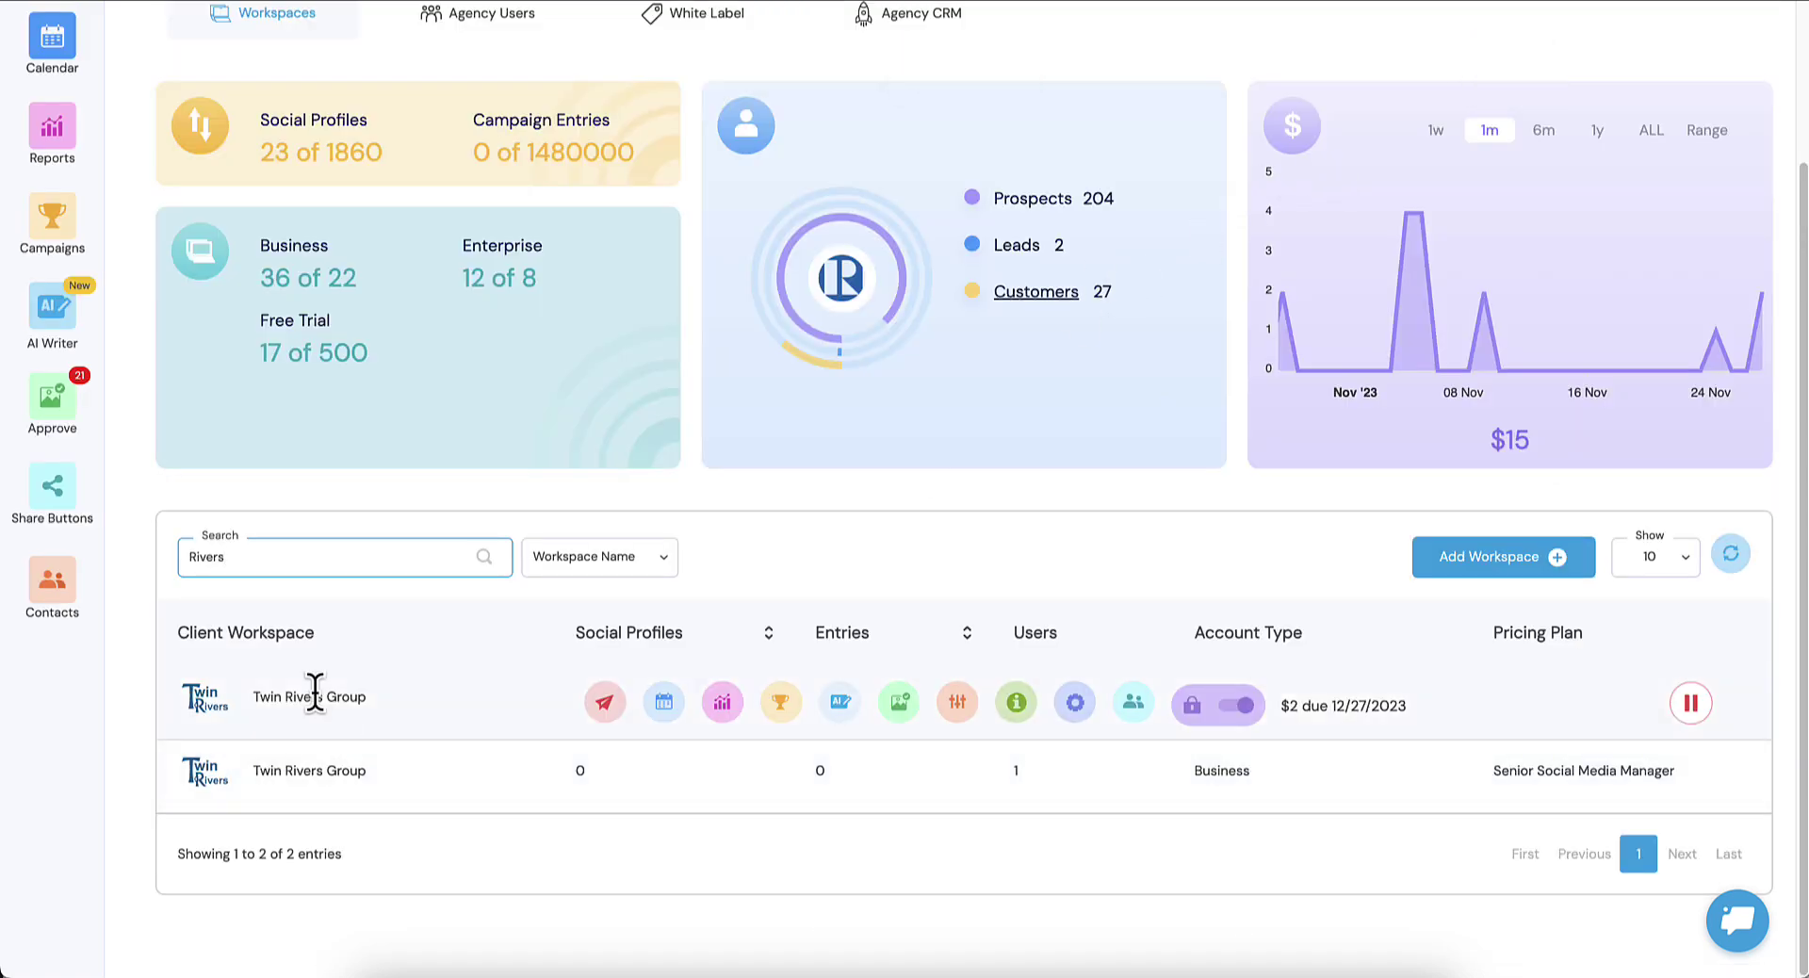
{"action": "mouse_move", "coordinate": [1053, 716]}
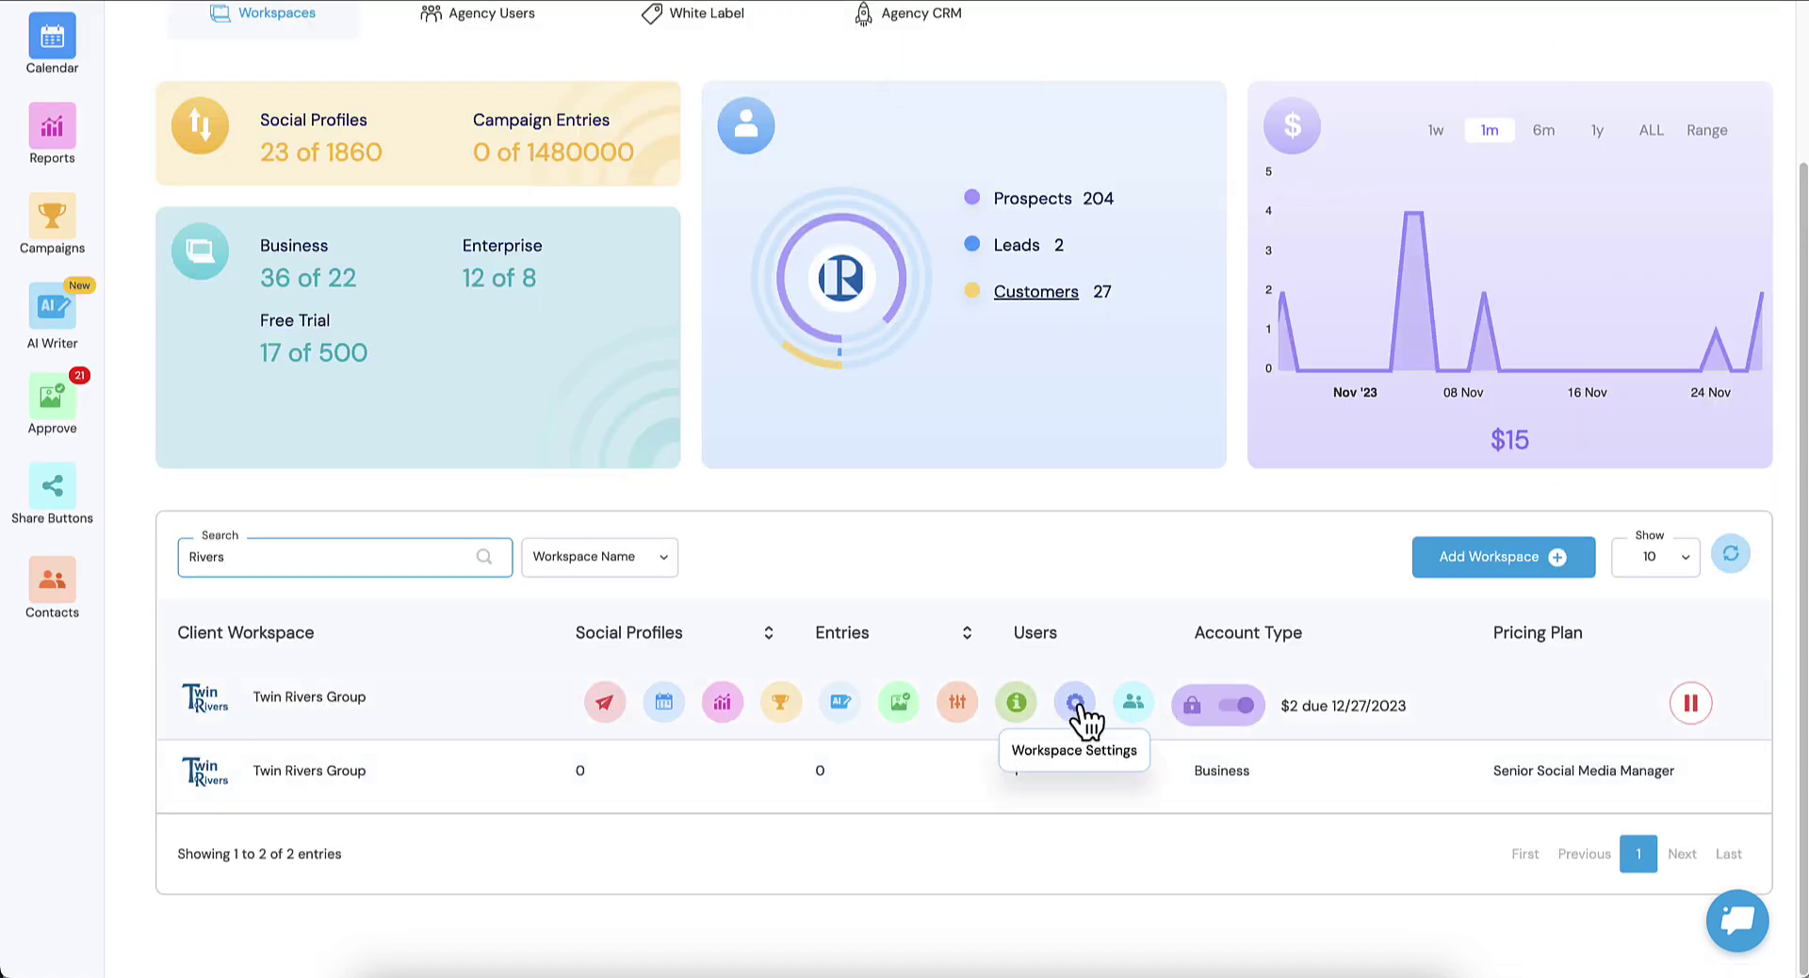
View Twin Rivers Group's Client Intake Form responses, scrolling down to 'Where did you hear about us?' and back
{"action": "left_click", "coordinate": [1016, 705]}
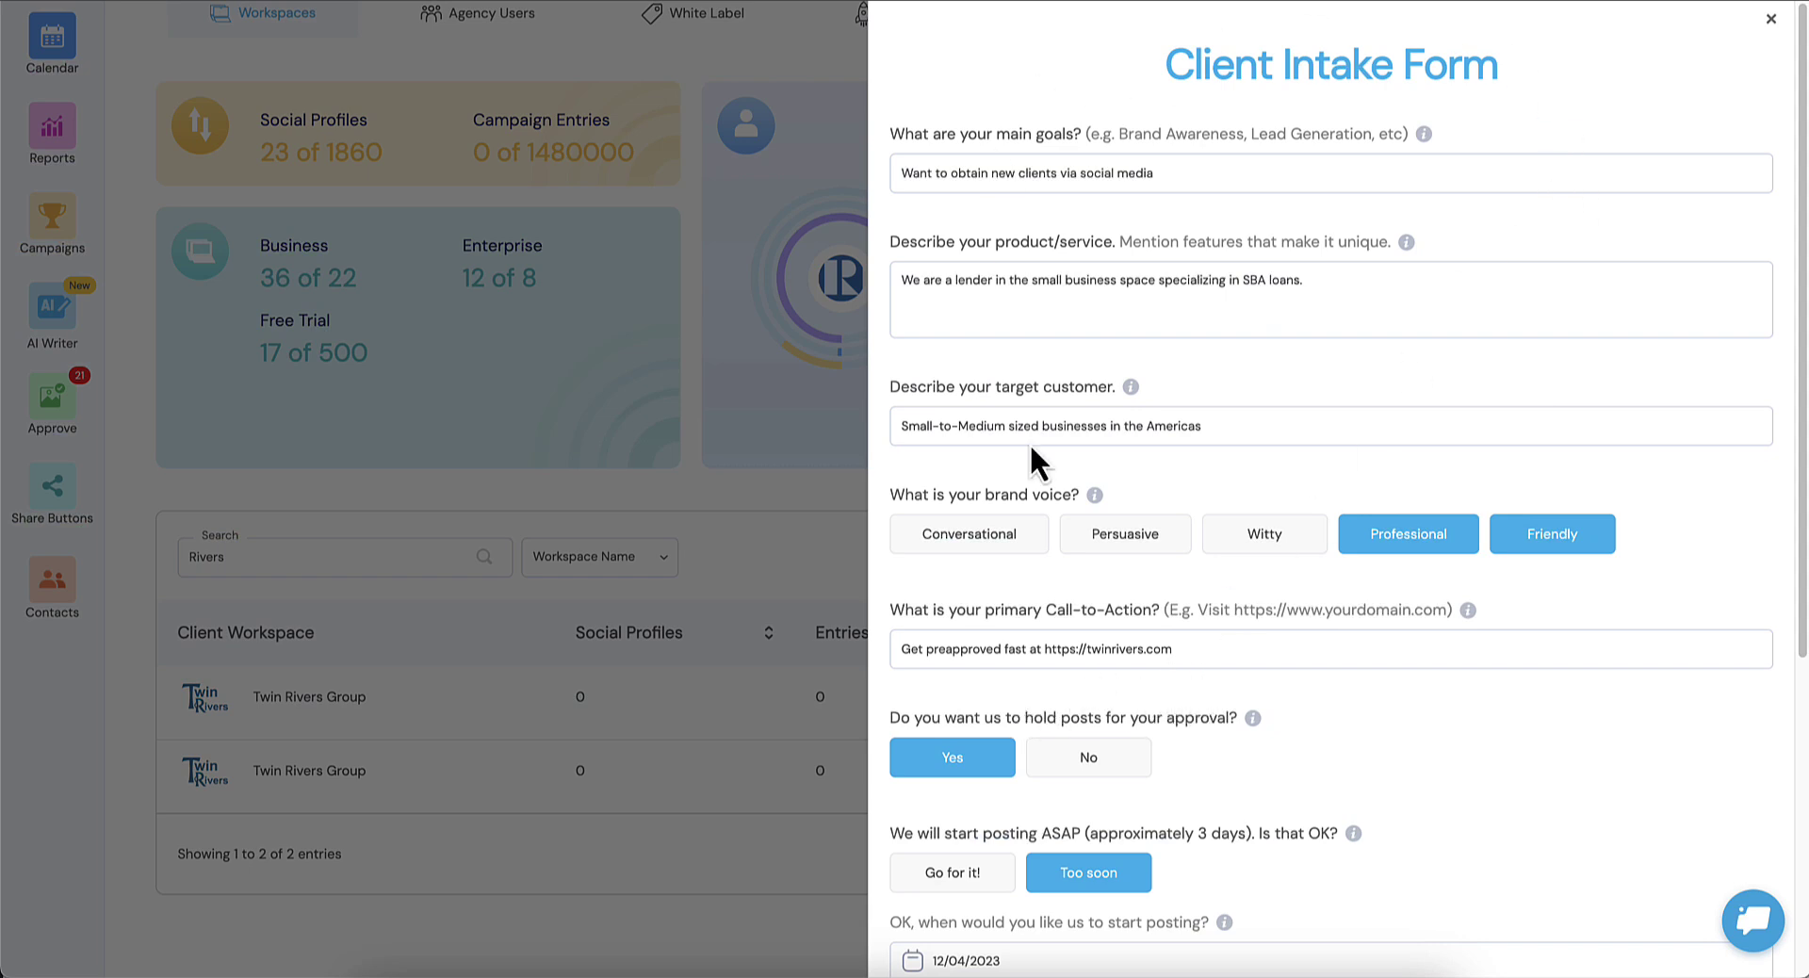
{"action": "scroll", "coordinate": [1568, 797], "scroll_direction": "down", "scroll_amount": 5}
{"action": "scroll", "coordinate": [1547, 744], "scroll_direction": "up", "scroll_amount": 5}
{"action": "left_click", "coordinate": [1772, 17]}
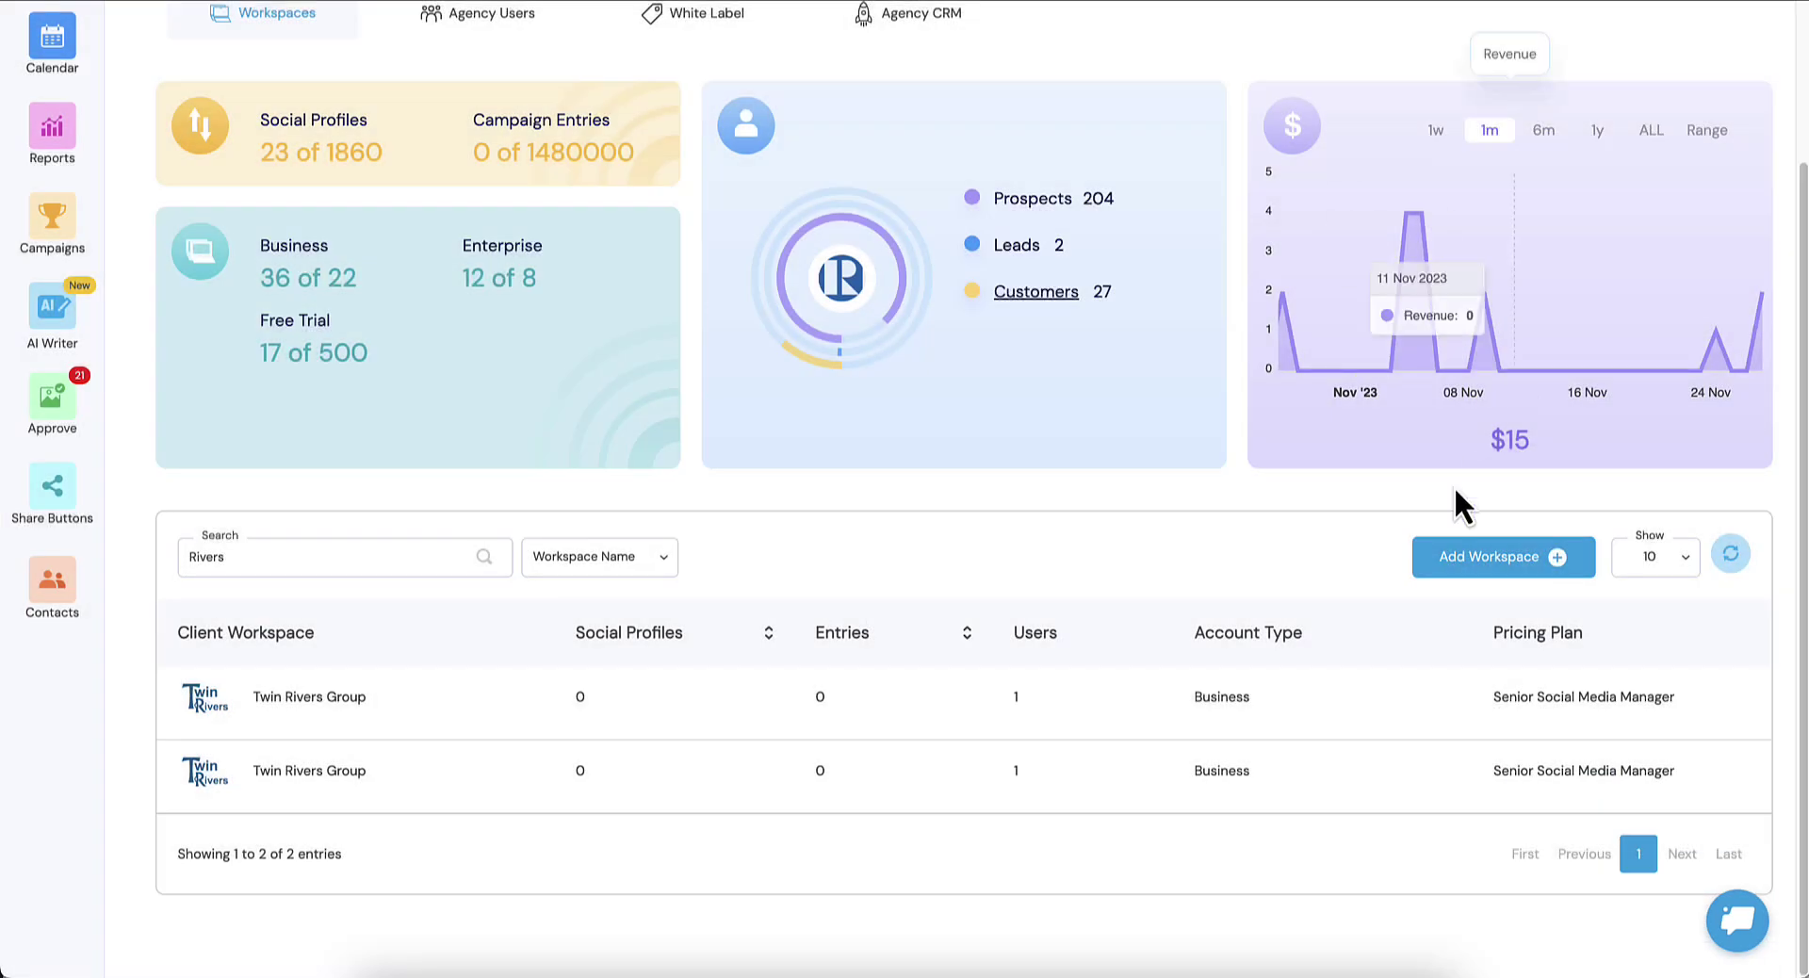
{"action": "mouse_move", "coordinate": [1155, 697]}
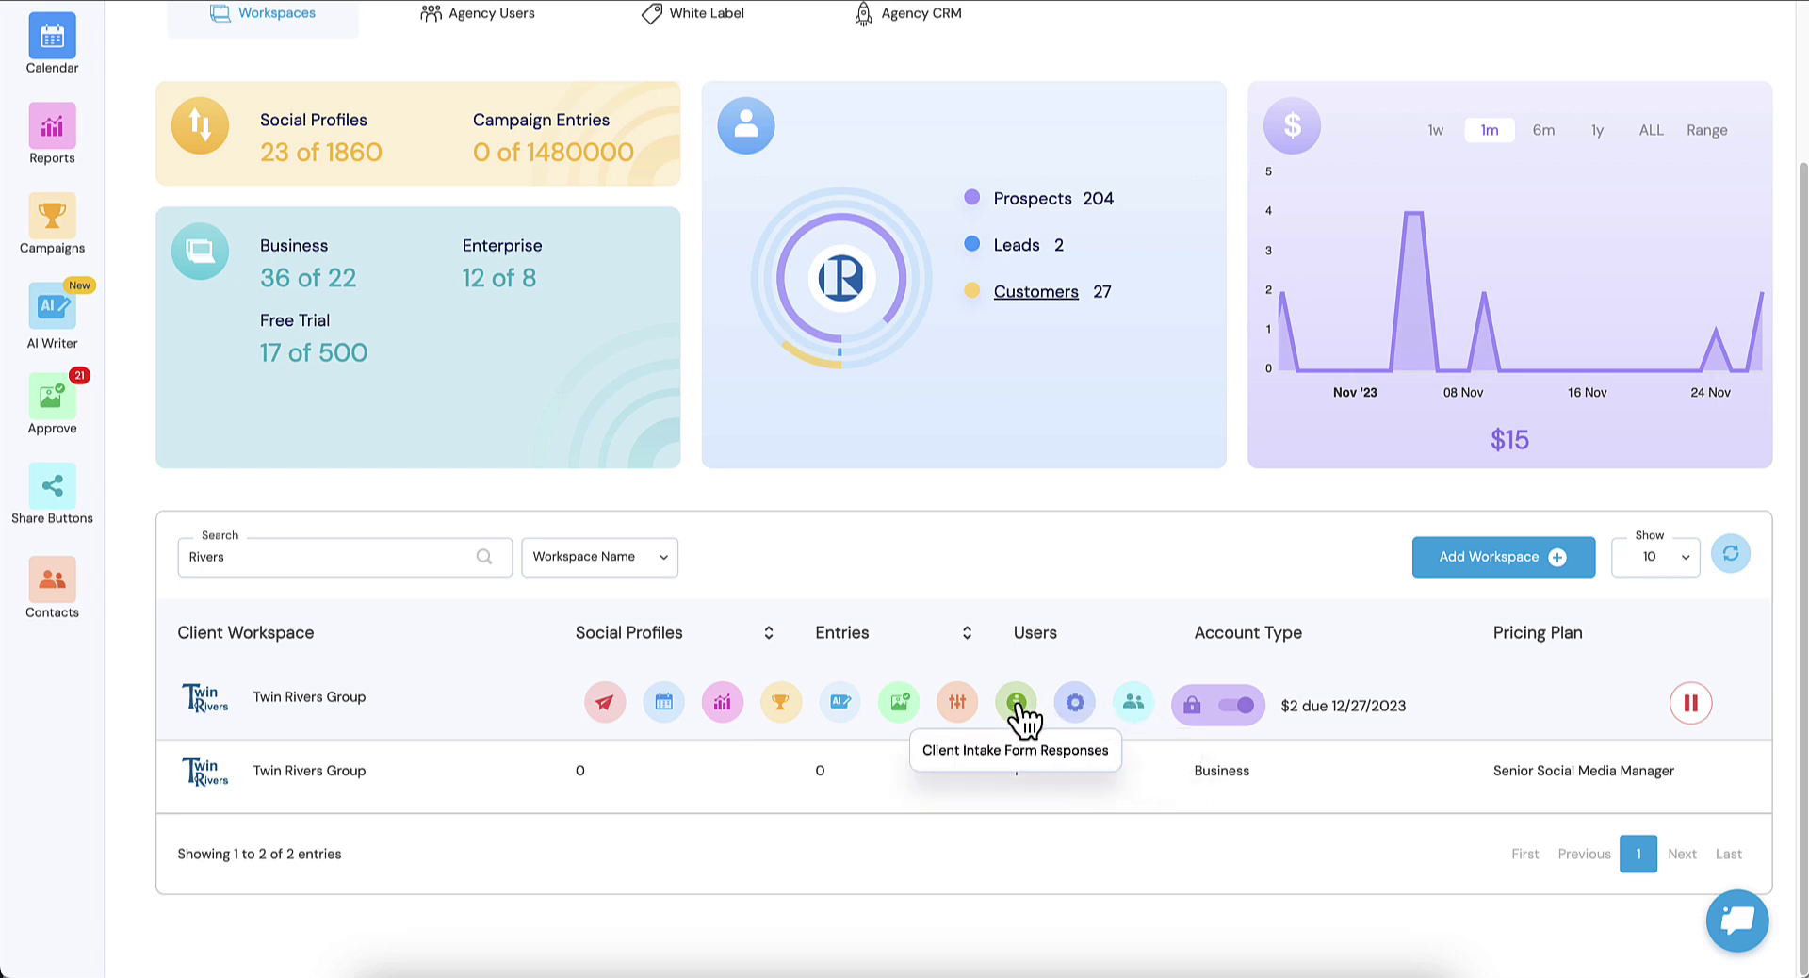
{"action": "mouse_move", "coordinate": [1015, 779]}
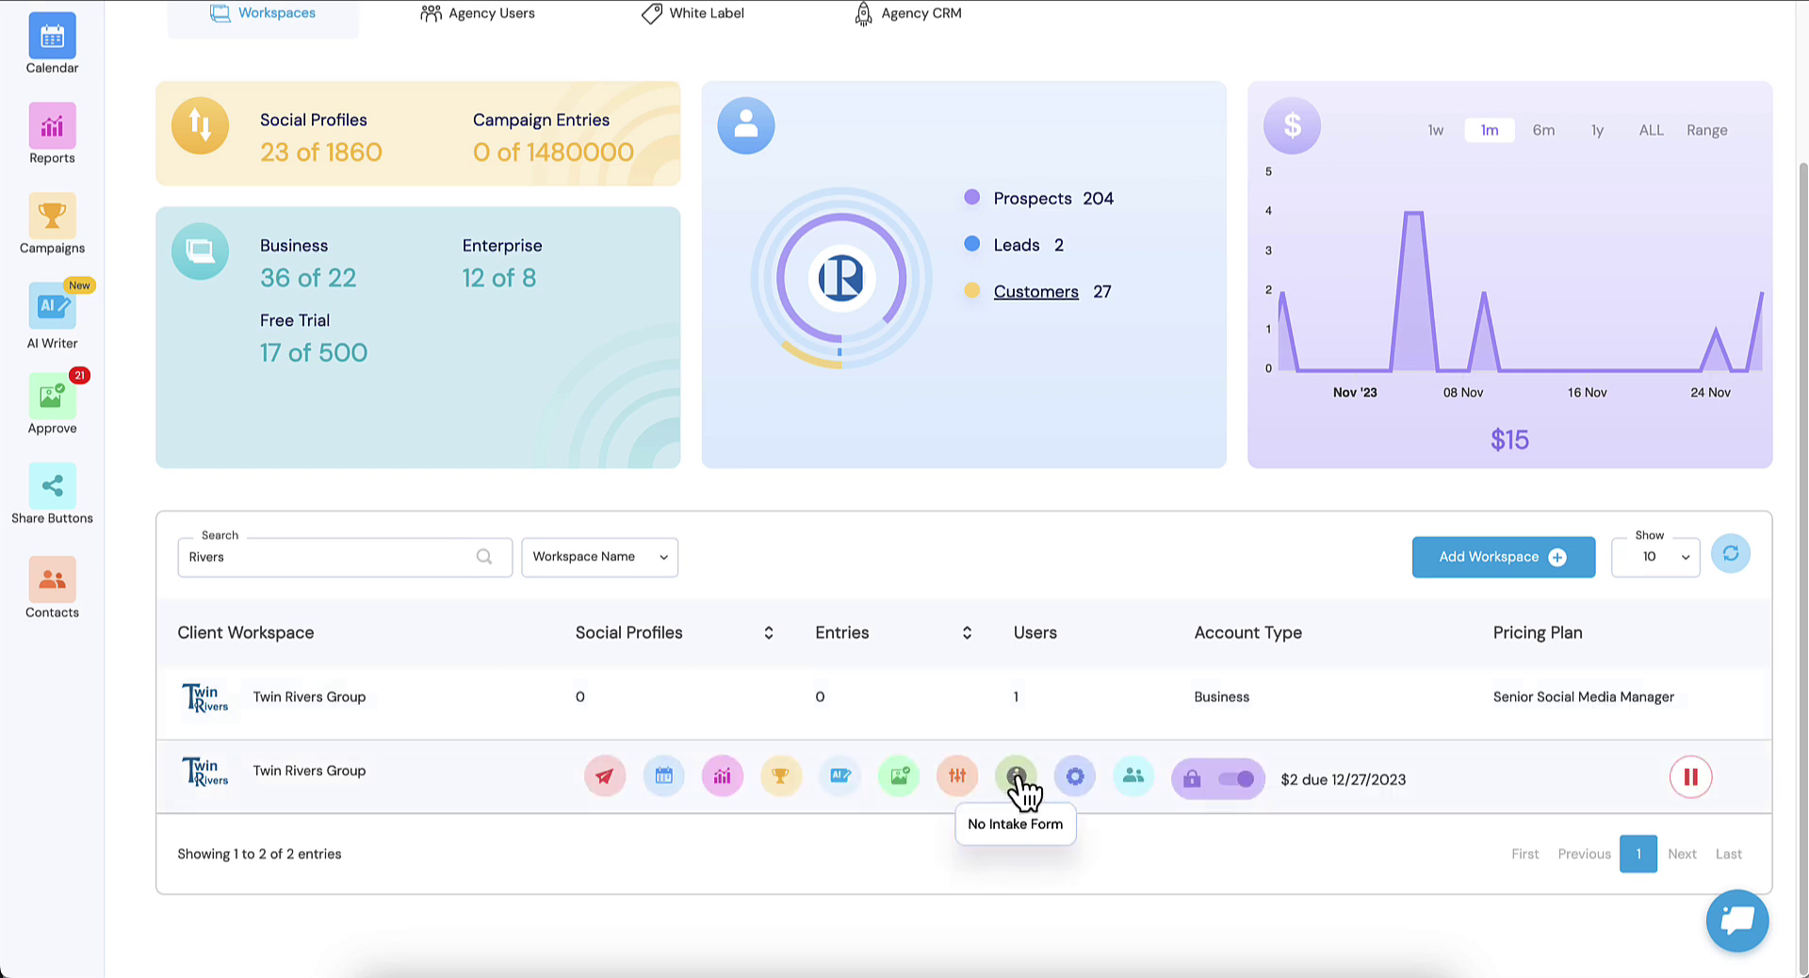
{"action": "mouse_move", "coordinate": [1017, 721]}
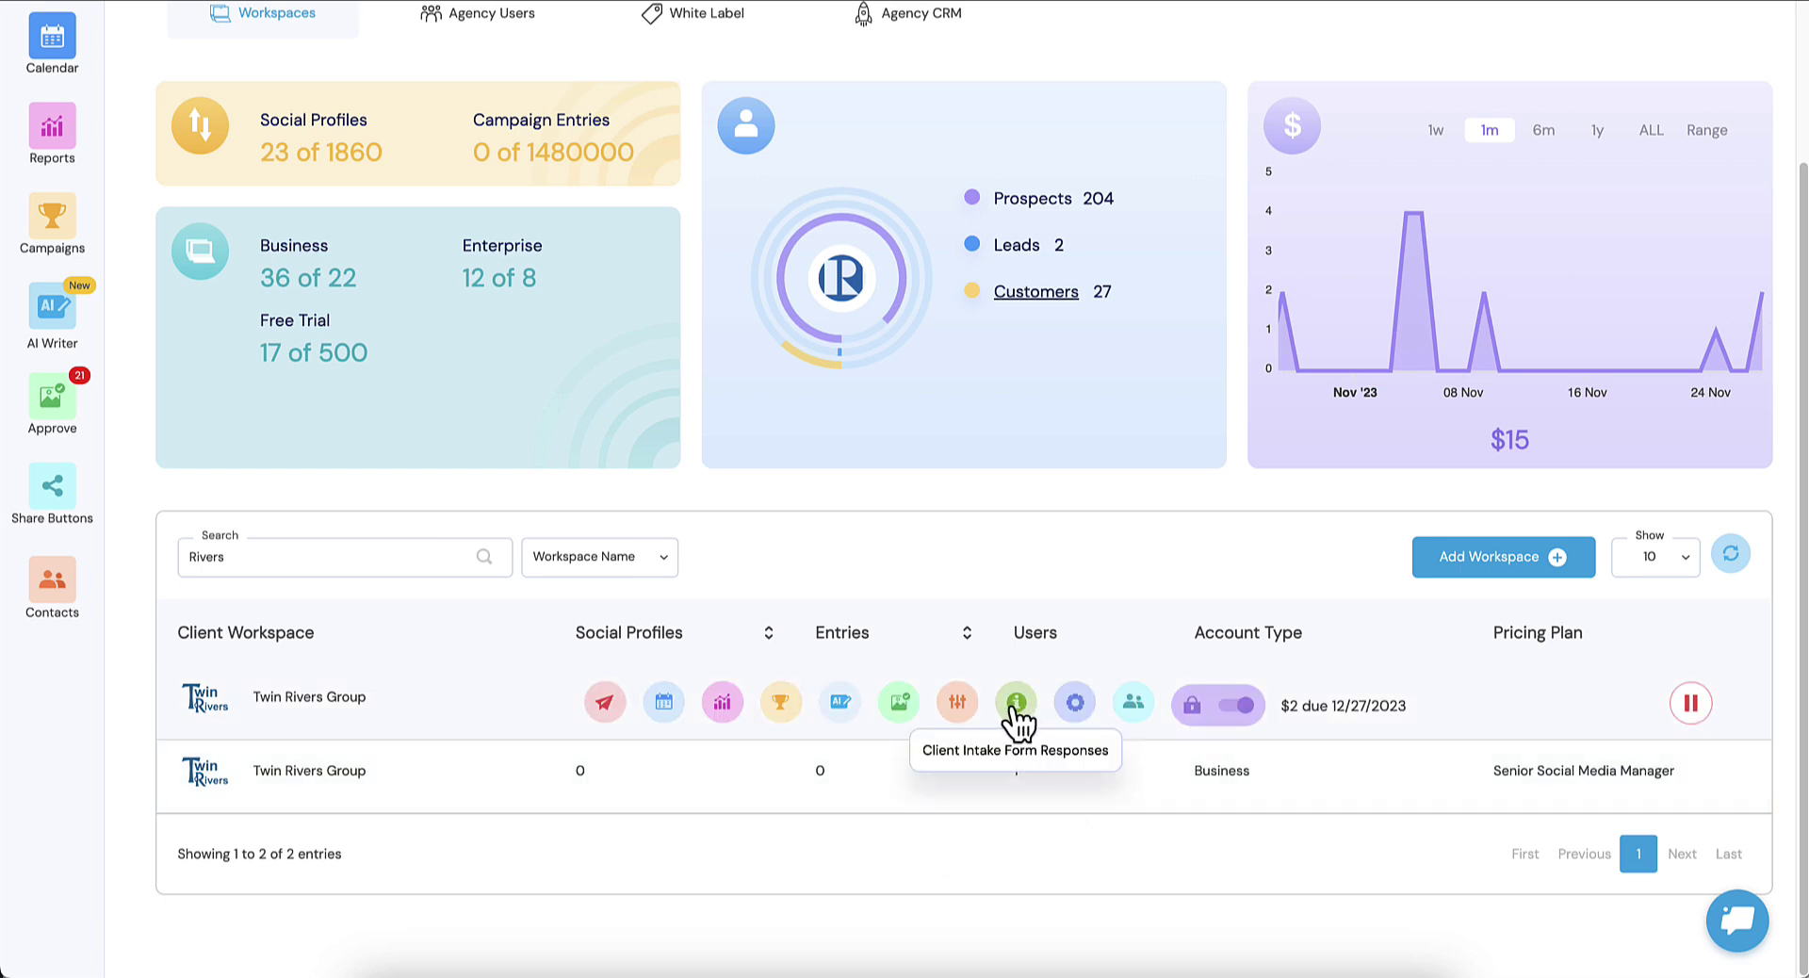
{"action": "scroll", "coordinate": [1018, 721], "scroll_direction": "up", "scroll_amount": 2}
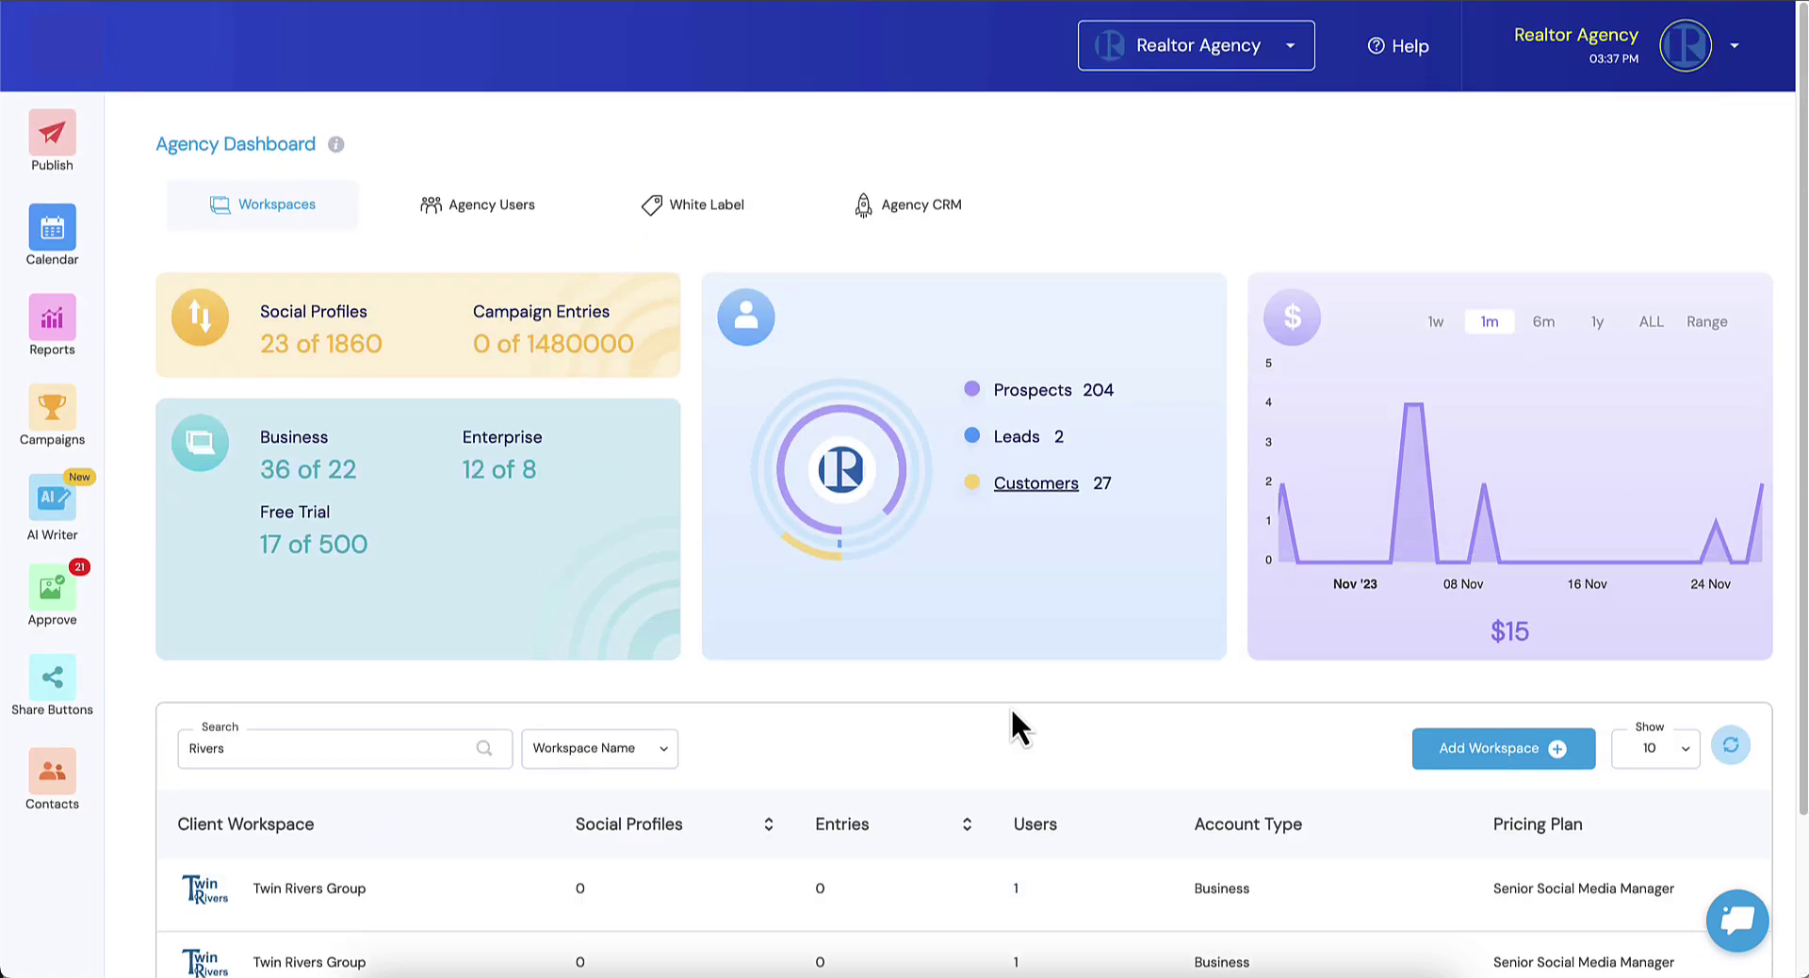